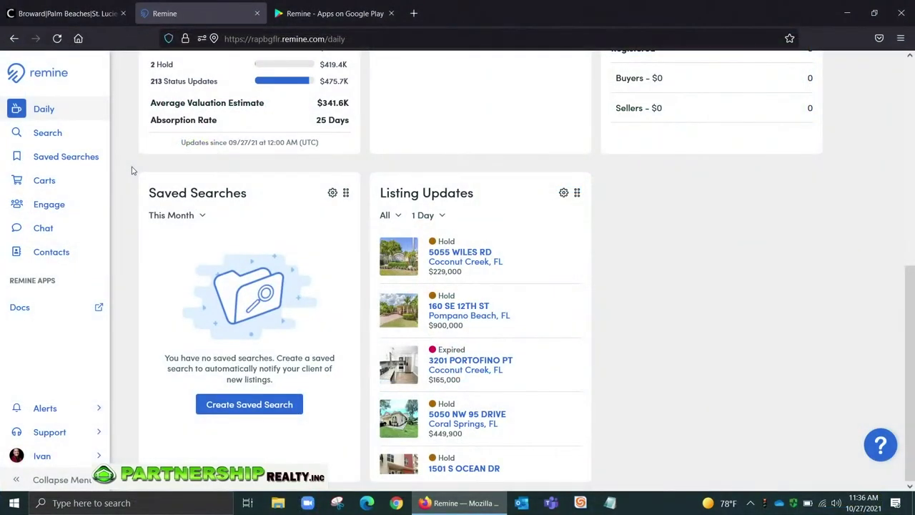
- Set the Market Pulse card's period to Last 7 Days and its zip code to 33406
scroll(786, 327, up, 5)
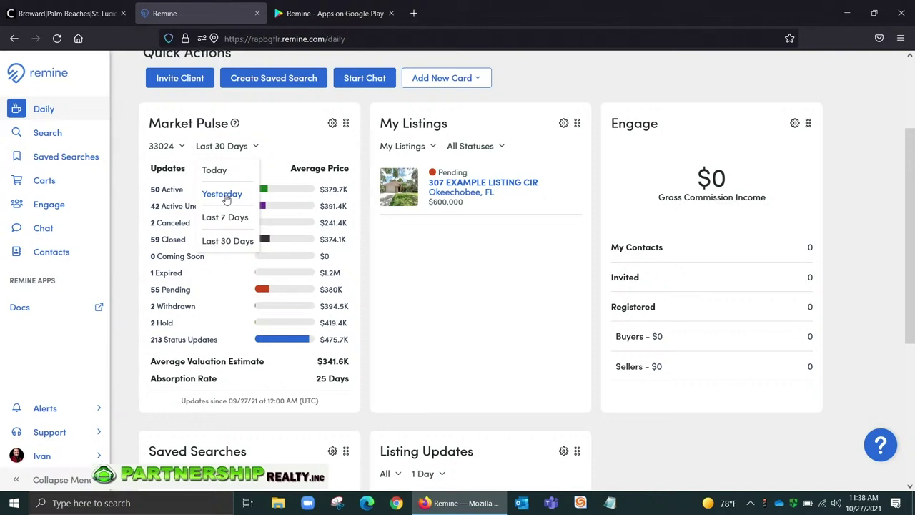
click(224, 196)
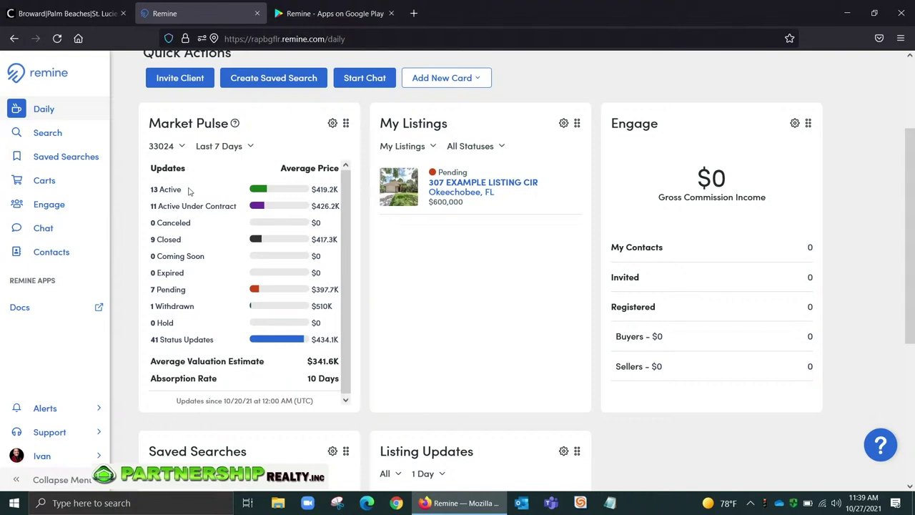
click(163, 146)
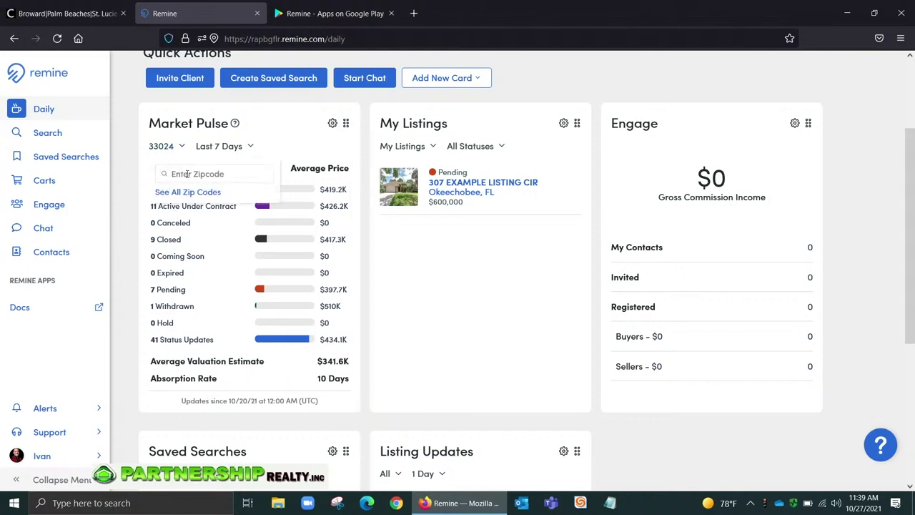
click(188, 174)
text(33)
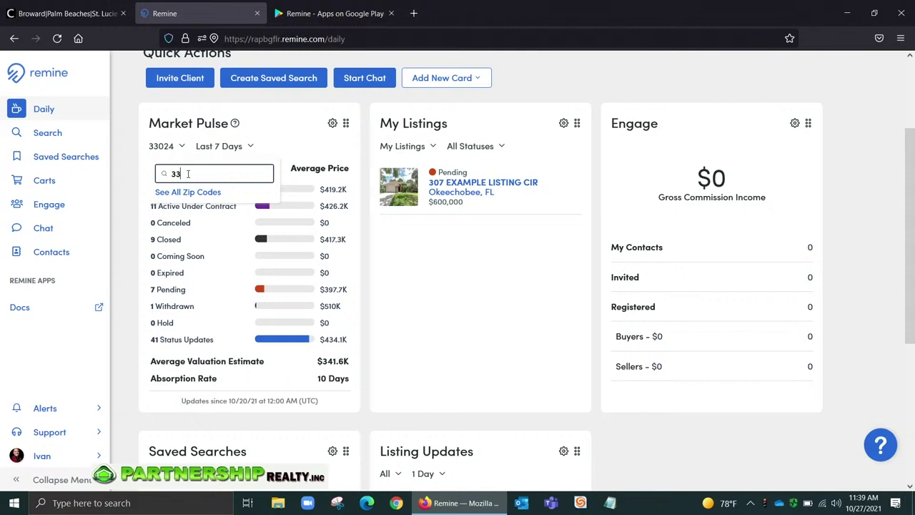
text(406)
click(291, 144)
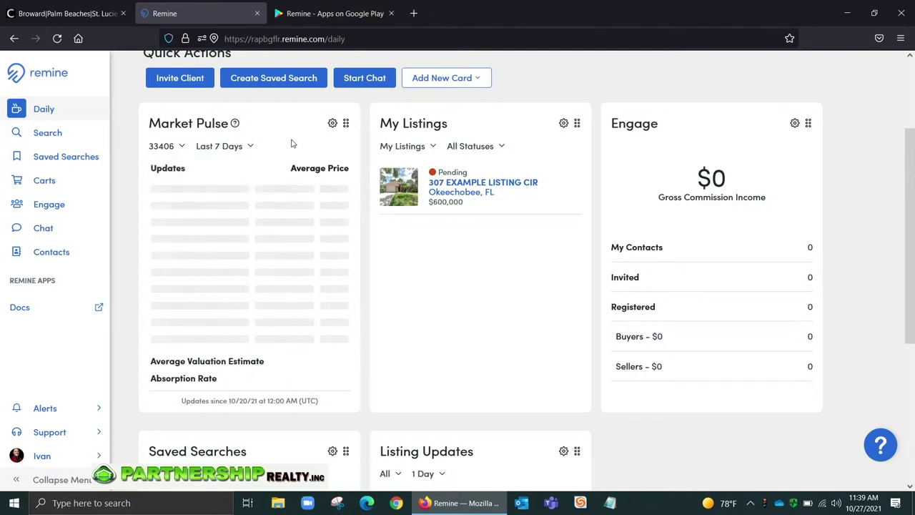
- Check the Market Pulse figures for Today and Last 30 Days, highlighting the Canceled entry
click(229, 148)
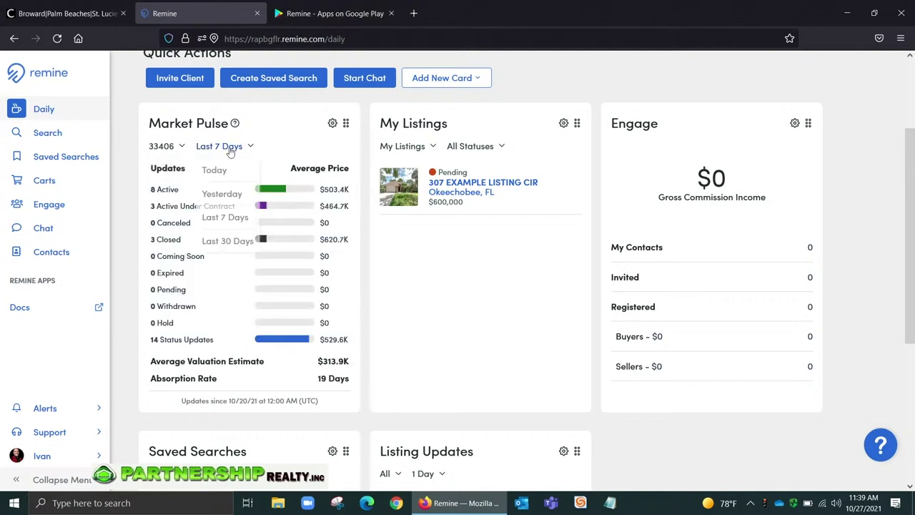
click(293, 153)
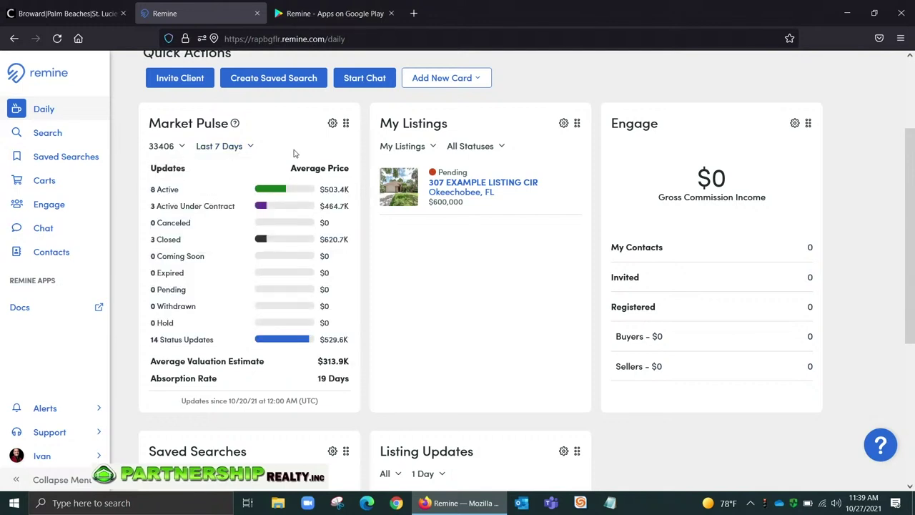
click(222, 146)
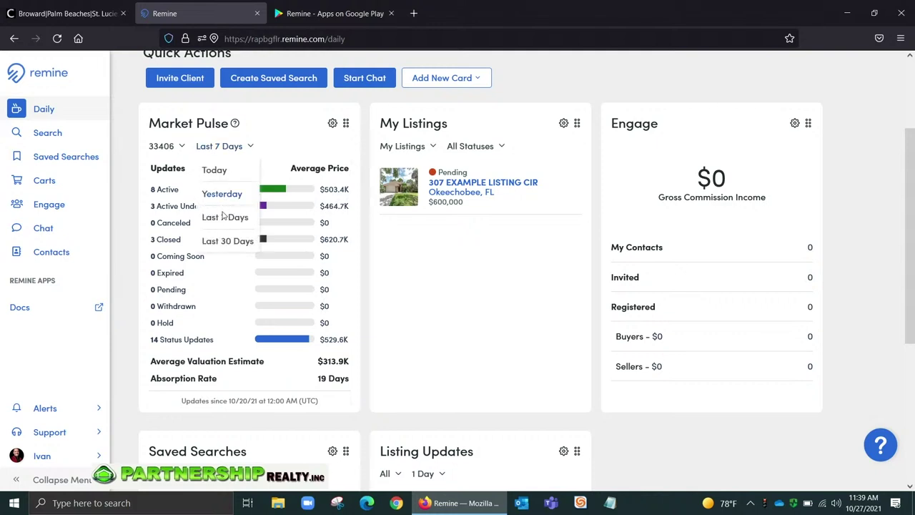
click(220, 175)
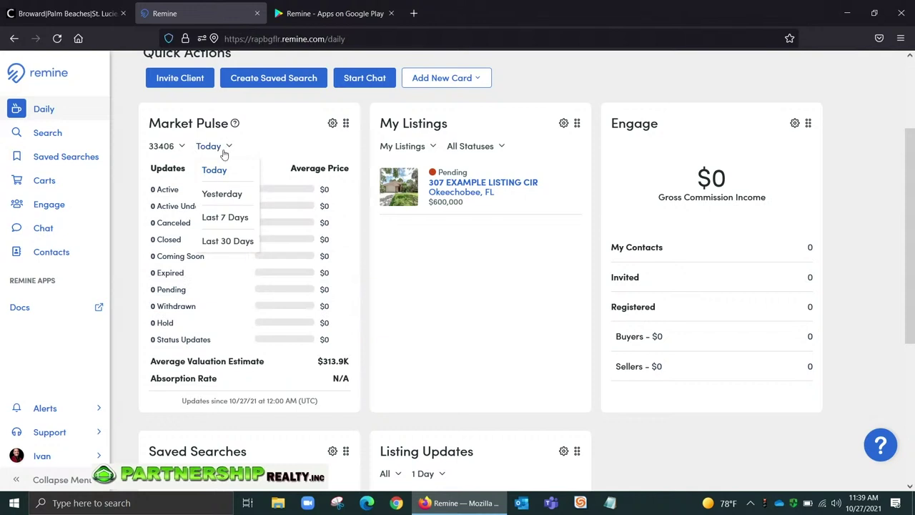
click(227, 242)
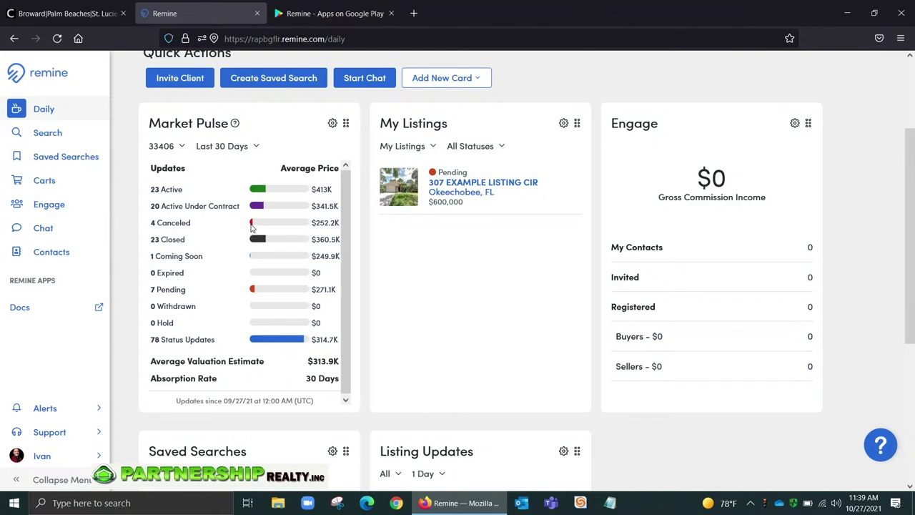
double_click(158, 224)
click(151, 224)
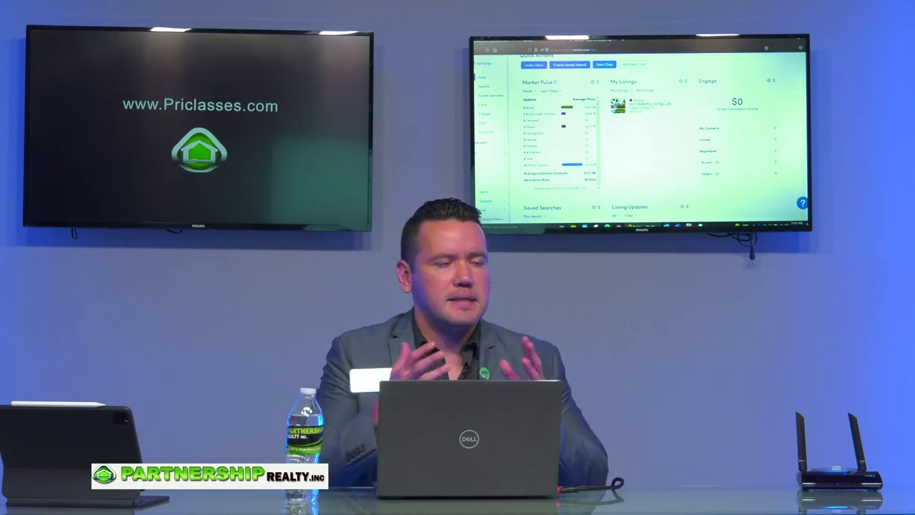
- Duplicate the Market Pulse card on the daily dashboard
mouse_move(556, 83)
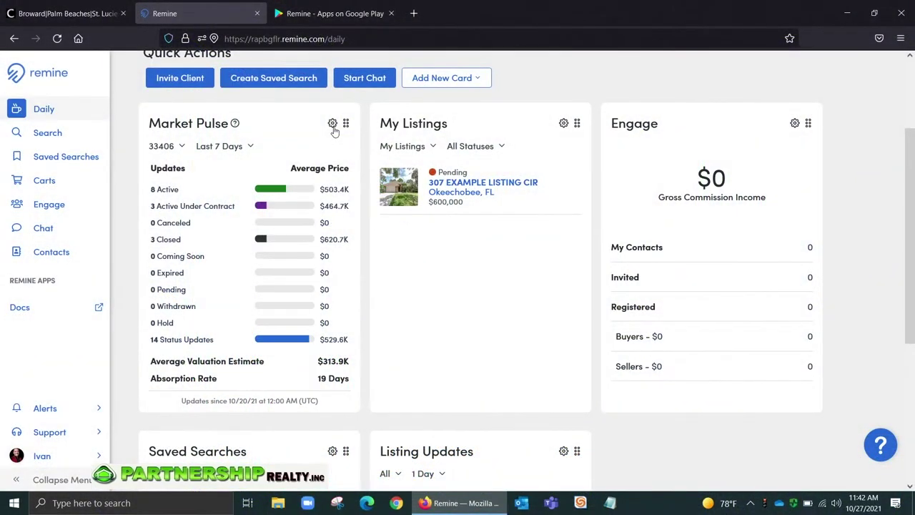
click(333, 126)
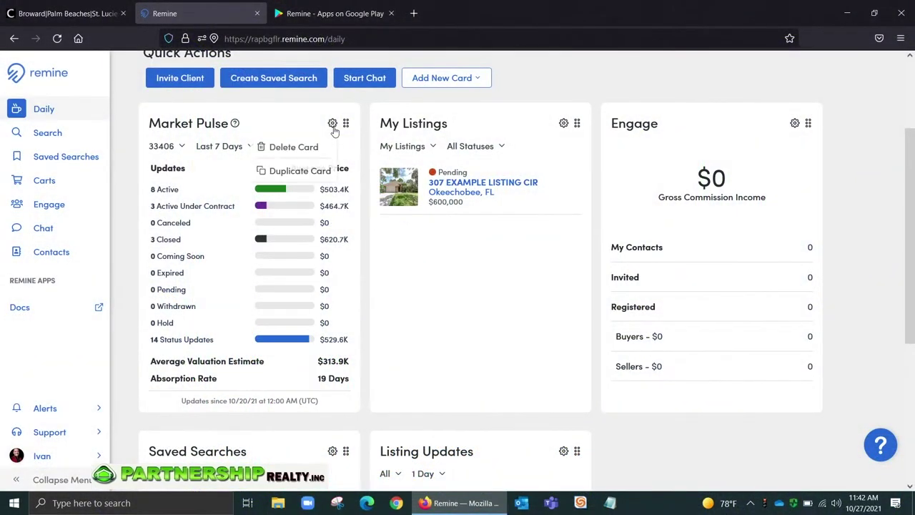
click(300, 173)
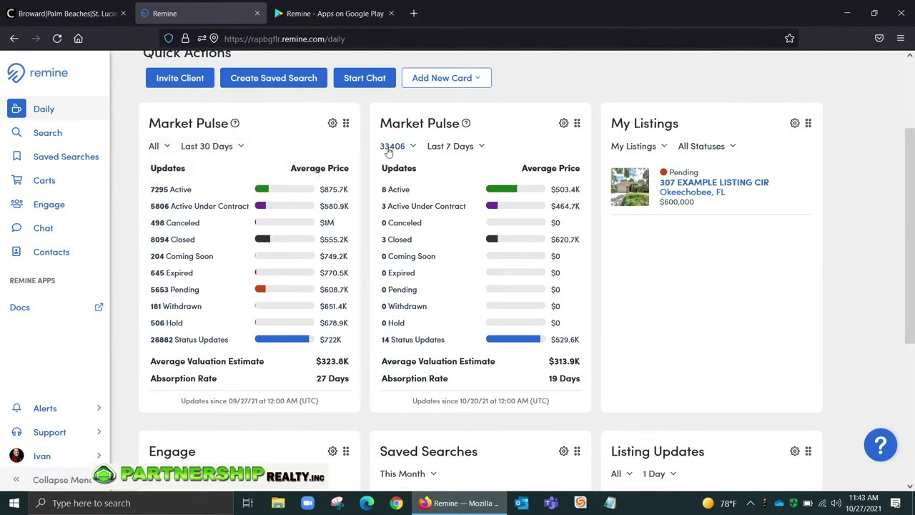
click(158, 147)
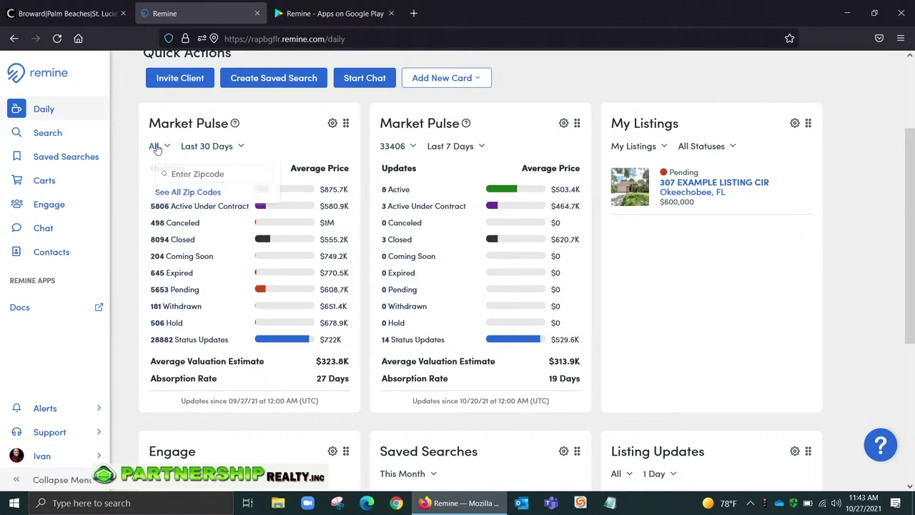
click(193, 175)
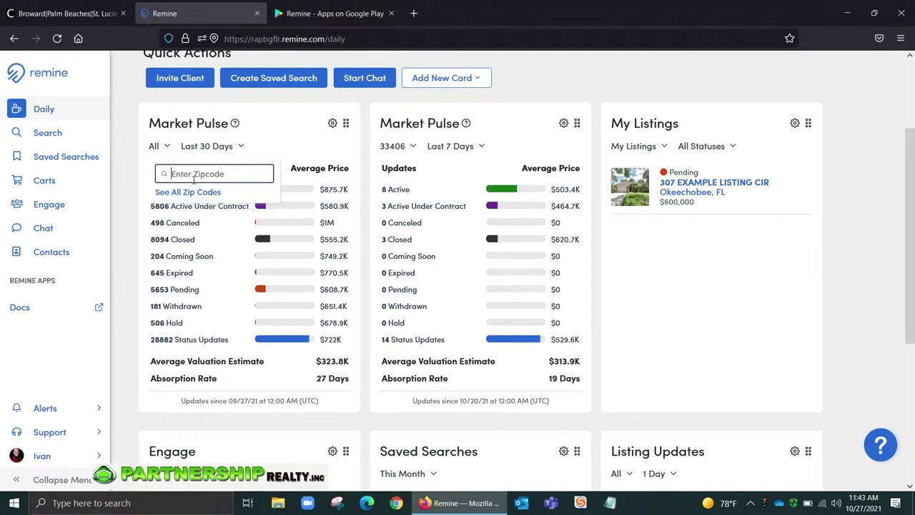
click(844, 224)
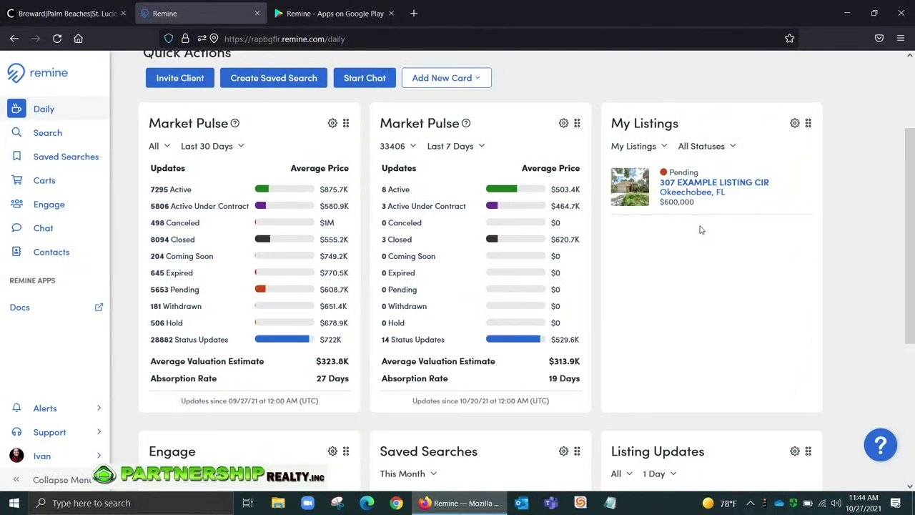
- Open the pending Okeechobee property from My Listings and allow the site to access the location
click(742, 196)
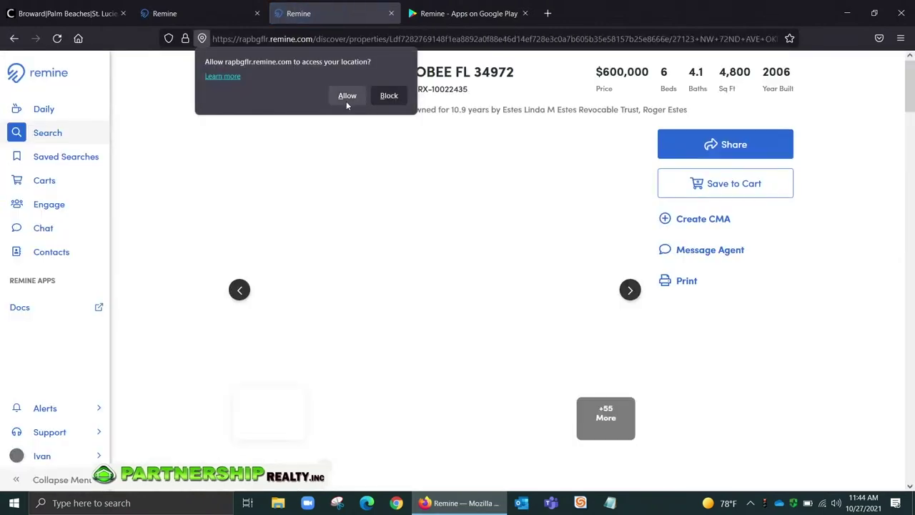
click(346, 98)
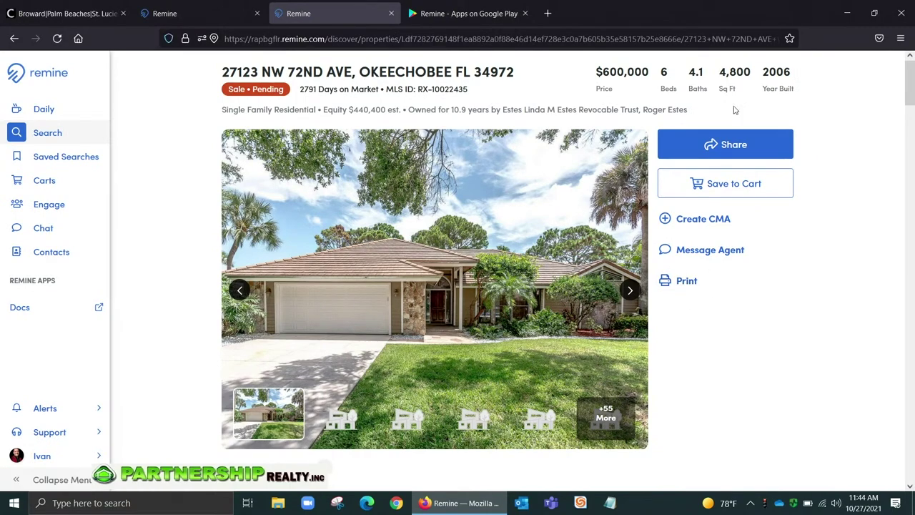
- View the property's sharing form, dismiss it without sending and return to the daily dashboard
click(738, 148)
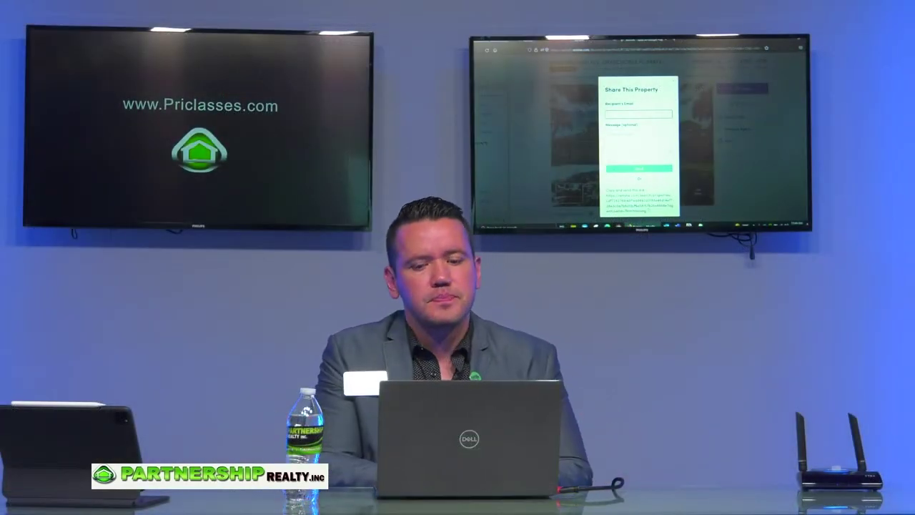
key(Escape)
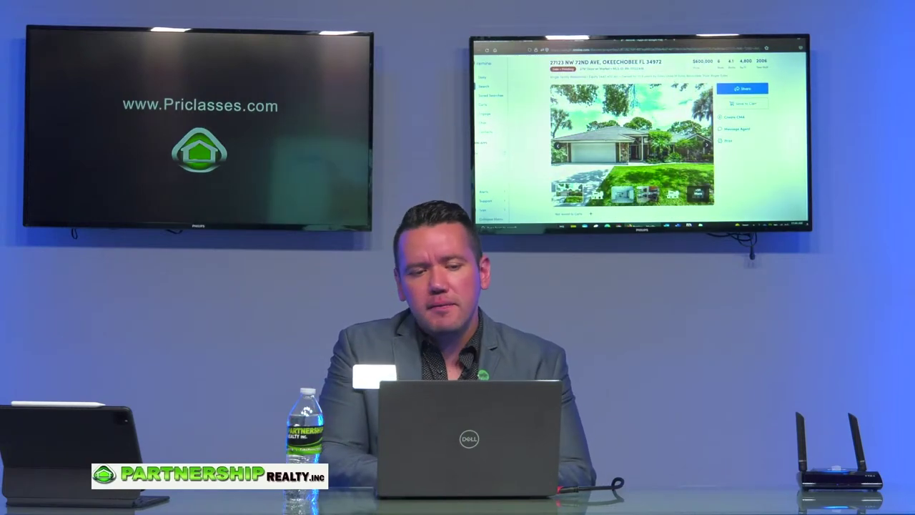
key(alt+Left)
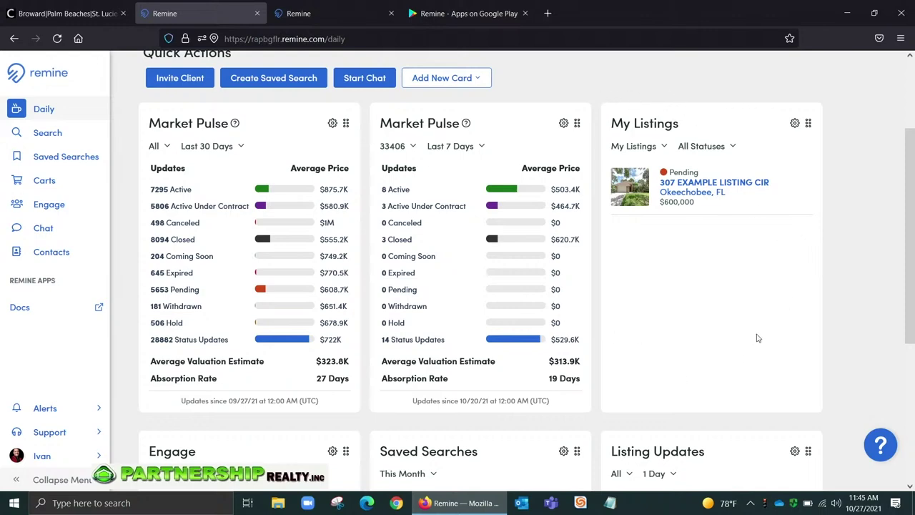
- Check the multi-day Fort Lauderdale weather forecast and look over the dashboard cards down to Listing Updates
scroll(758, 338, down, 1)
scroll(756, 337, up, 3)
scroll(756, 337, down, 1)
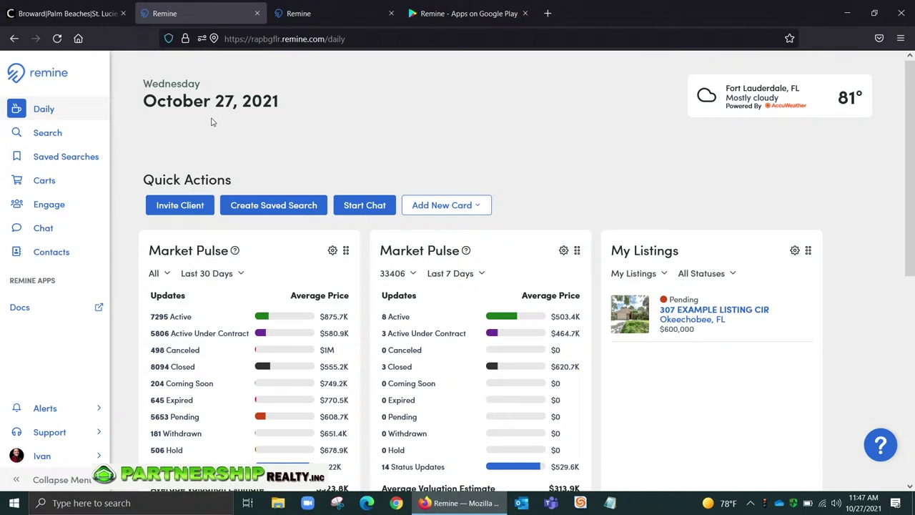
click(811, 98)
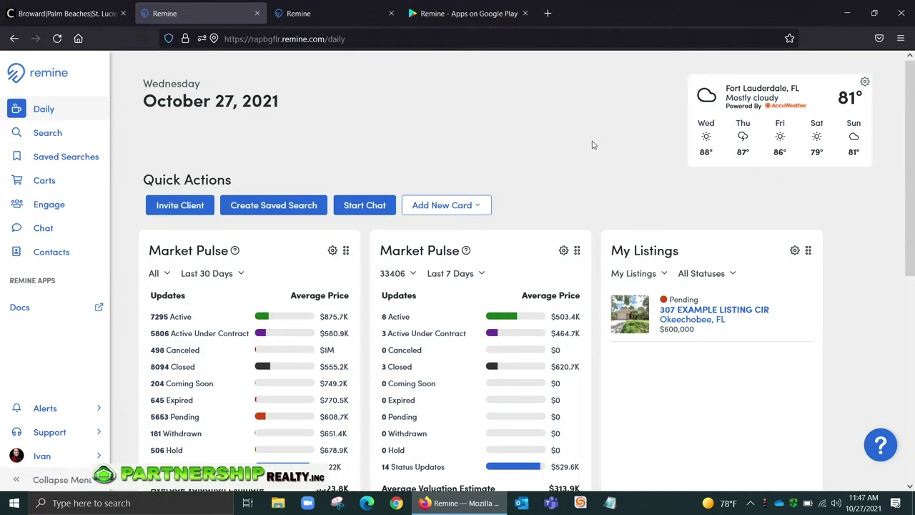
scroll(595, 144, down, 2)
scroll(598, 146, down, 1)
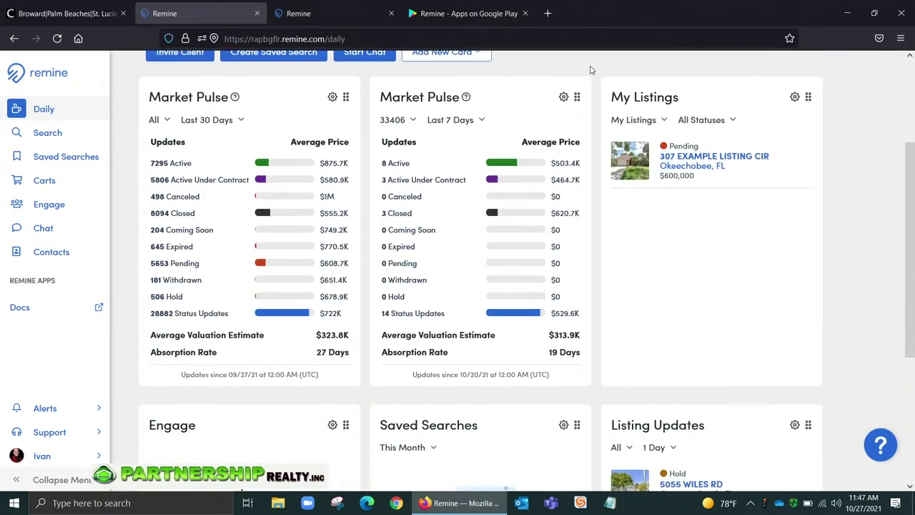
scroll(590, 69, down, 3)
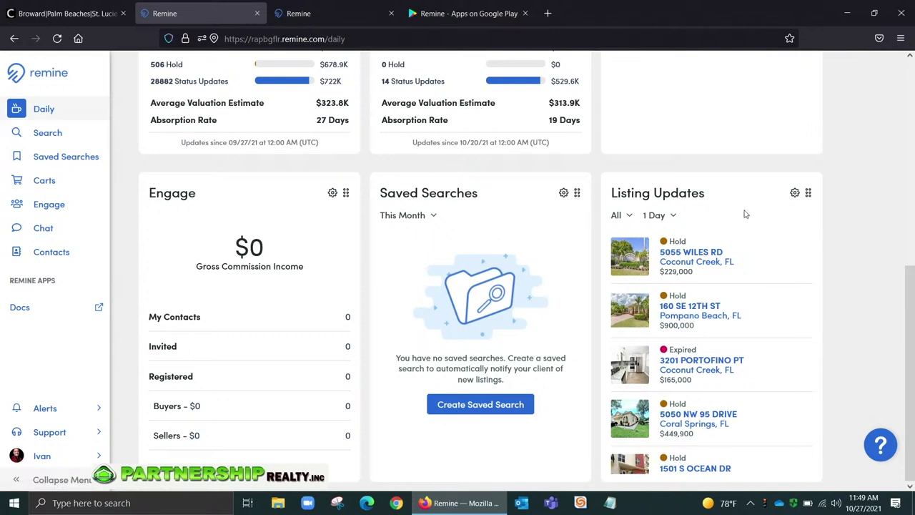
- Browse the one-day Listing Updates, open the expired Coconut Creek property and allow the site to access the location
scroll(745, 214, up, 1)
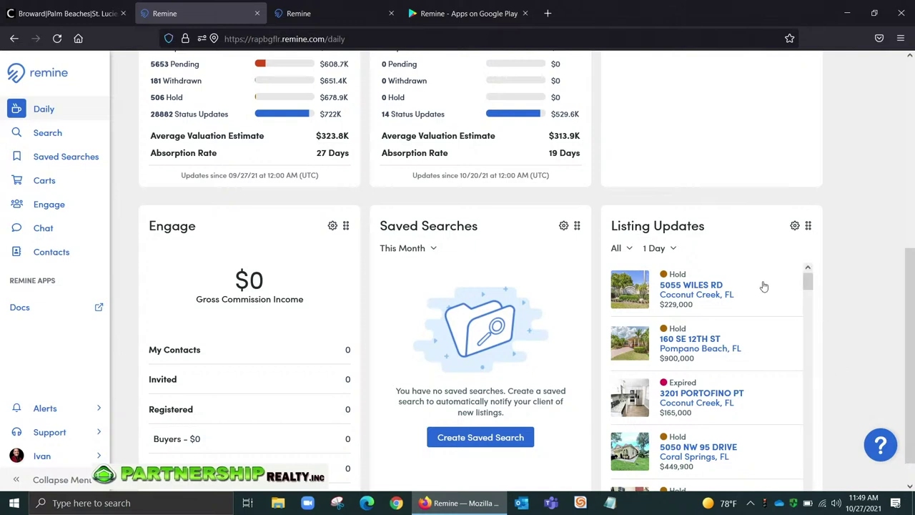
scroll(762, 286, down, 2)
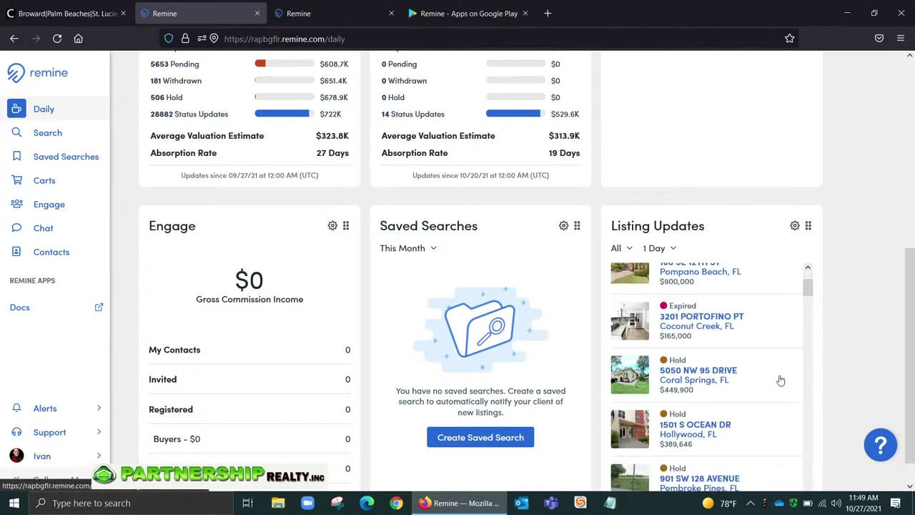
scroll(780, 379, down, 1)
scroll(713, 407, down, 1)
scroll(711, 408, up, 4)
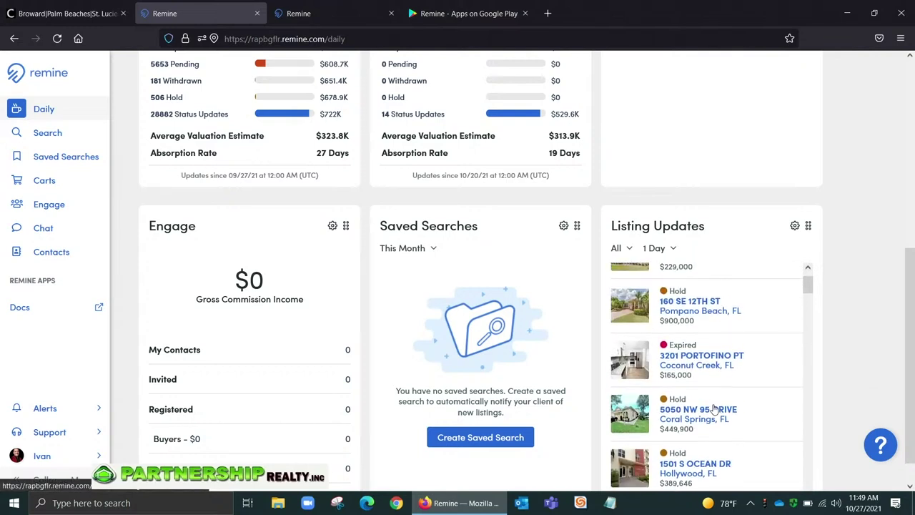
scroll(747, 299, up, 1)
scroll(748, 298, down, 2)
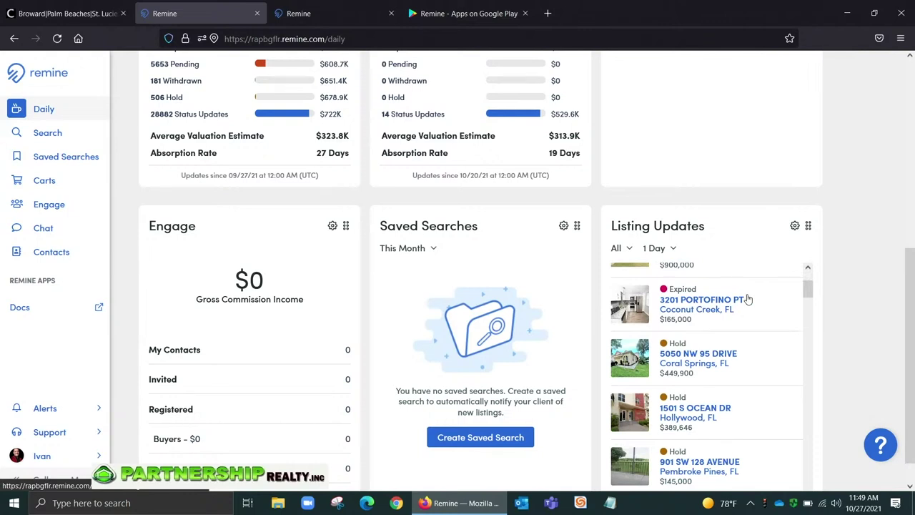
click(701, 307)
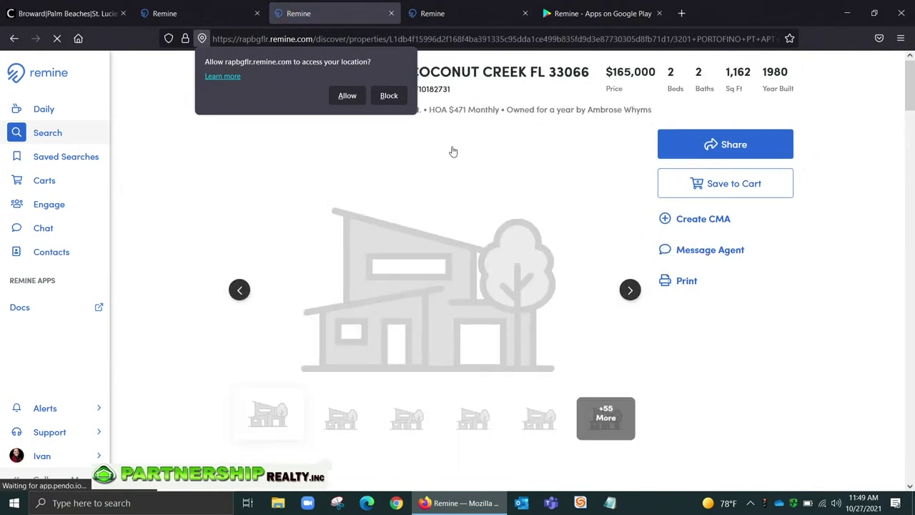
click(348, 96)
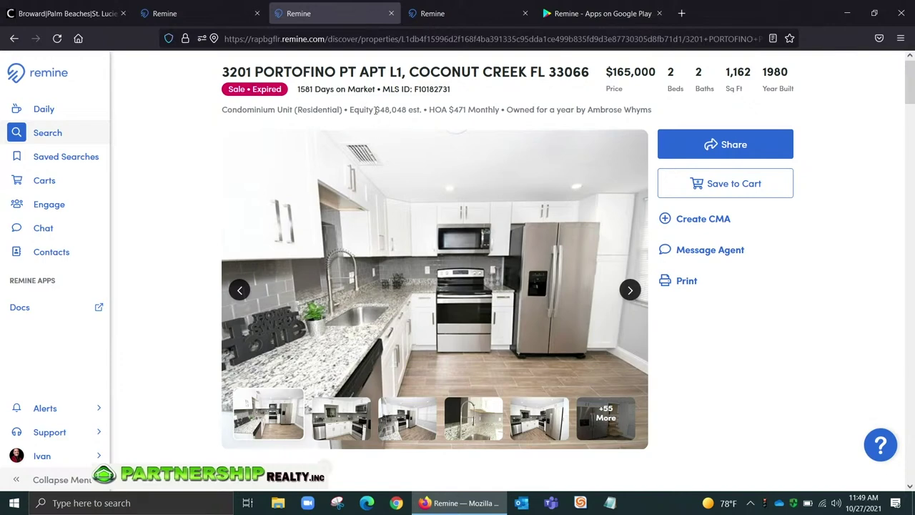
- Highlight the estimated equity and the owner's name in the property summary
drag(376, 110, 422, 121)
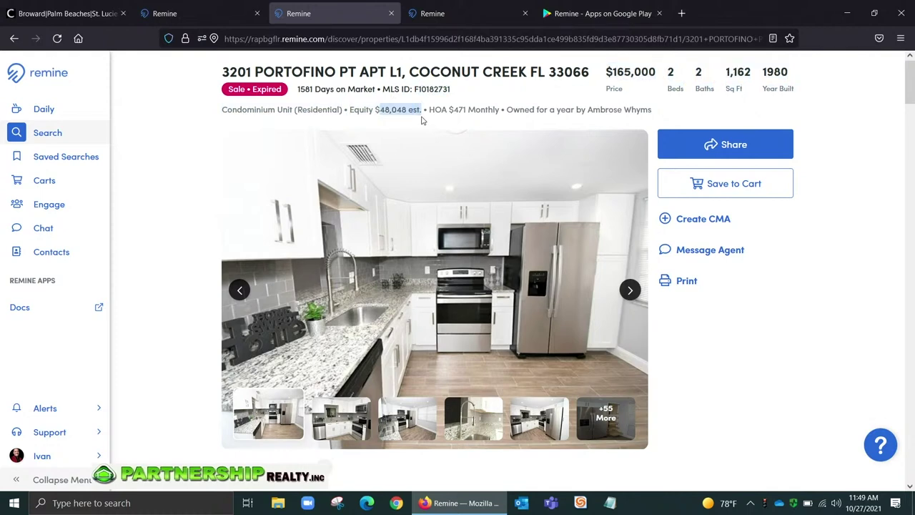
click(468, 111)
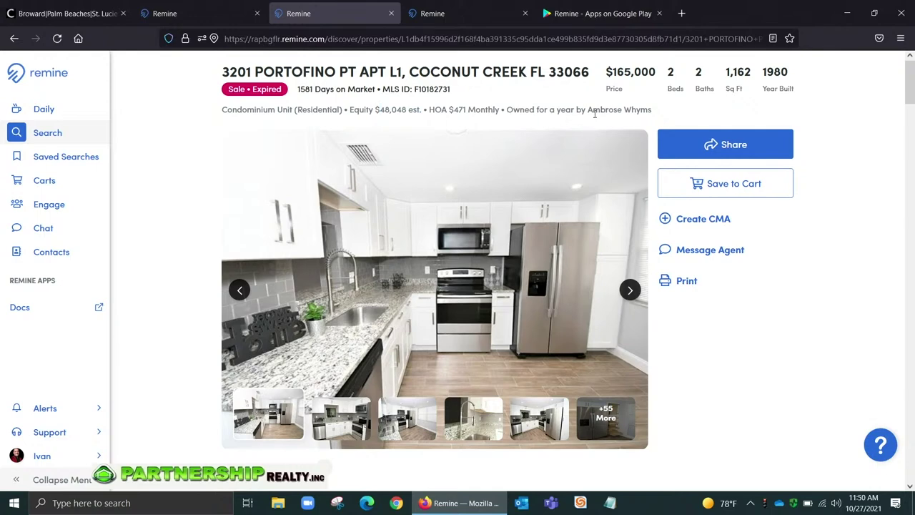
drag(588, 112, 652, 113)
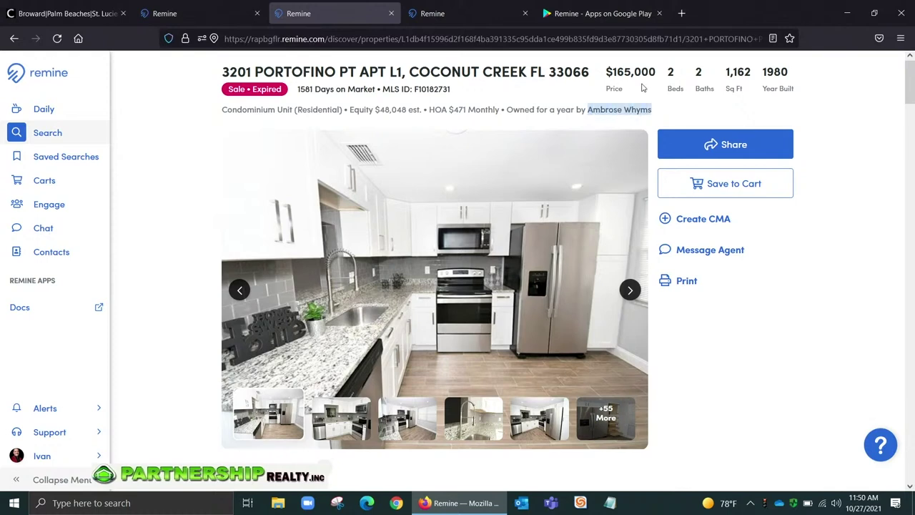
- Read through the expired property's Listing Details, covering the remarks, listing agent, key stats, structure and parking
scroll(790, 369, down, 1)
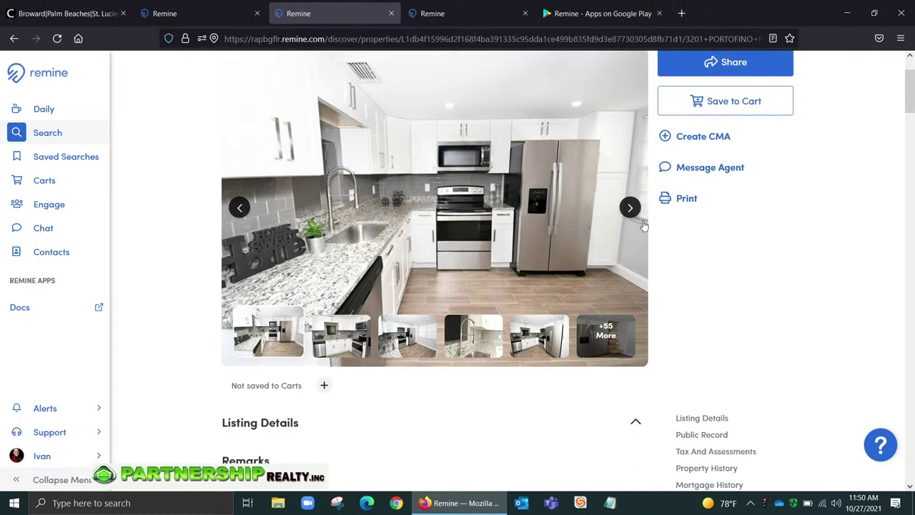
scroll(643, 226, down, 3)
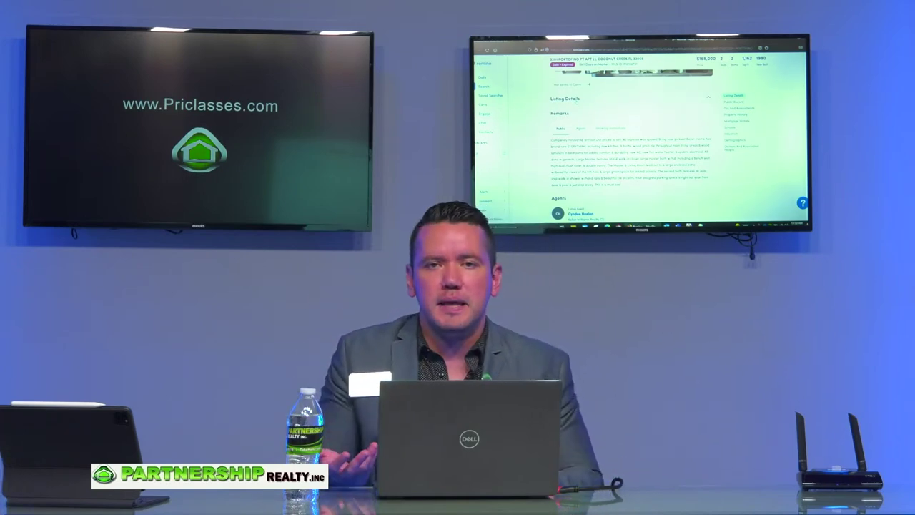
scroll(629, 143, down, 3)
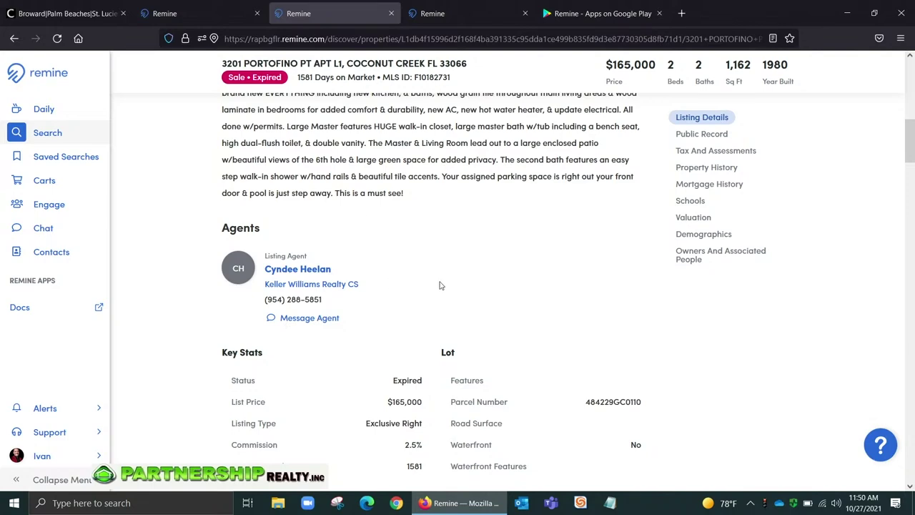
scroll(441, 285, down, 4)
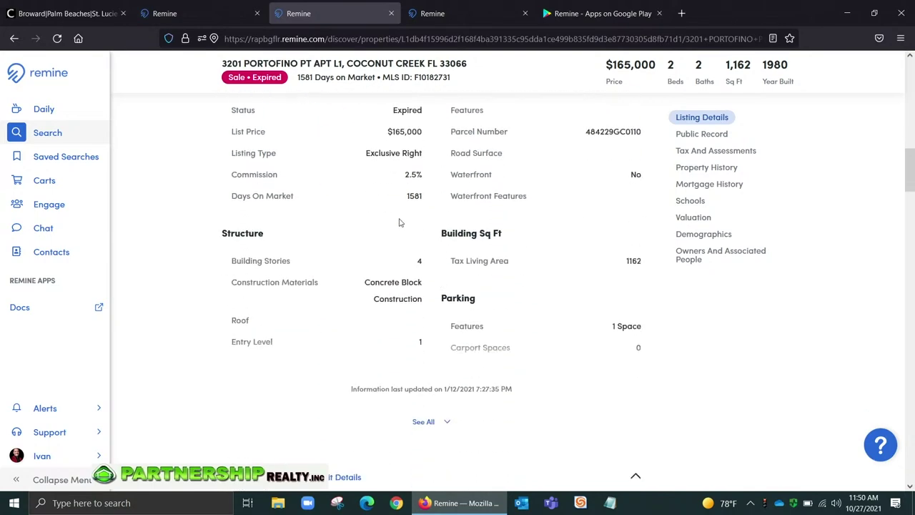
scroll(399, 222, down, 1)
scroll(399, 220, down, 2)
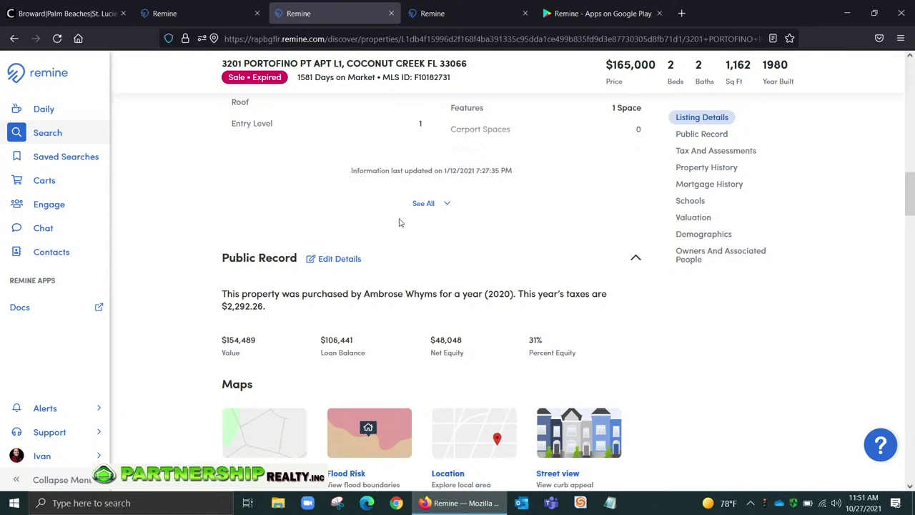
- Review the Public Record section with its maps, key stats and building features, and highlight the property's estimated value
scroll(399, 222, down, 1)
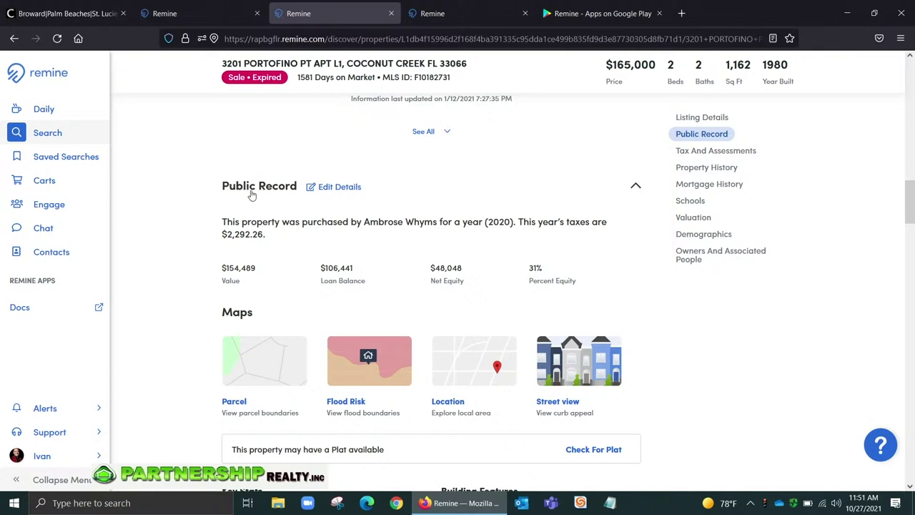
scroll(250, 193, down, 1)
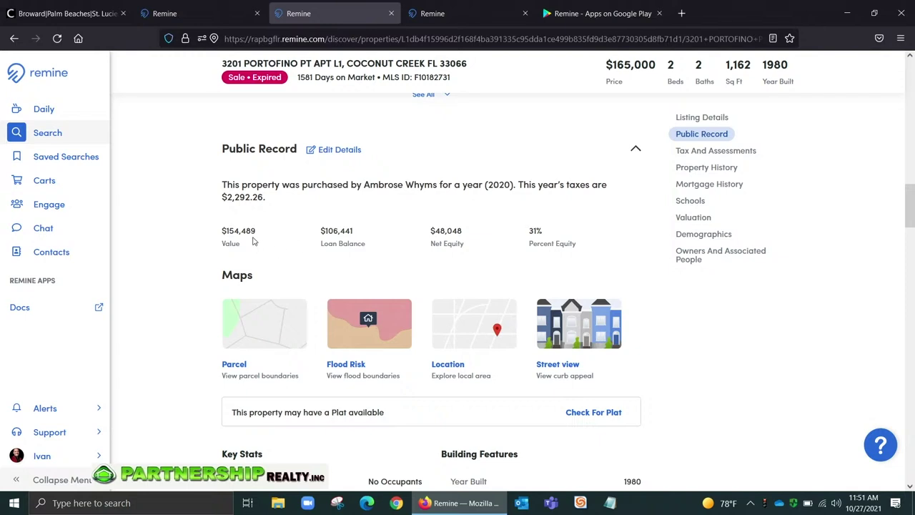
drag(261, 234, 206, 233)
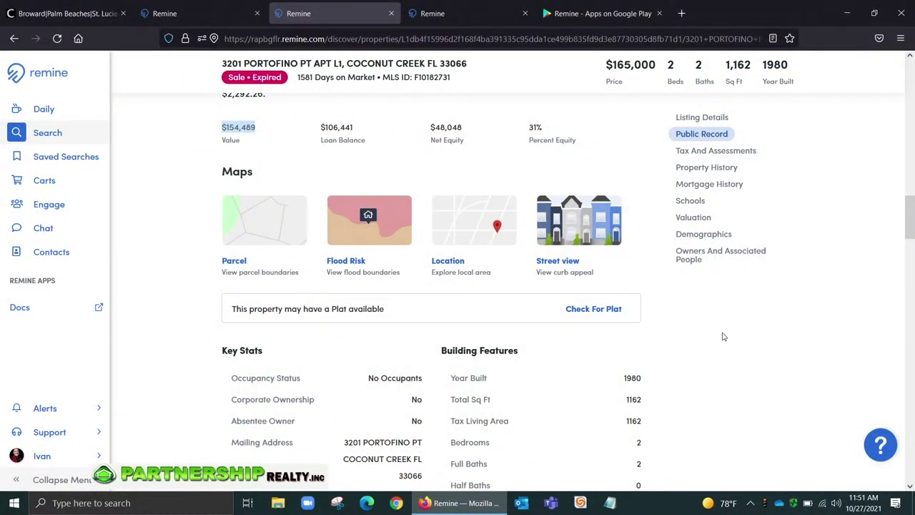
scroll(723, 336, down, 1)
scroll(722, 336, down, 2)
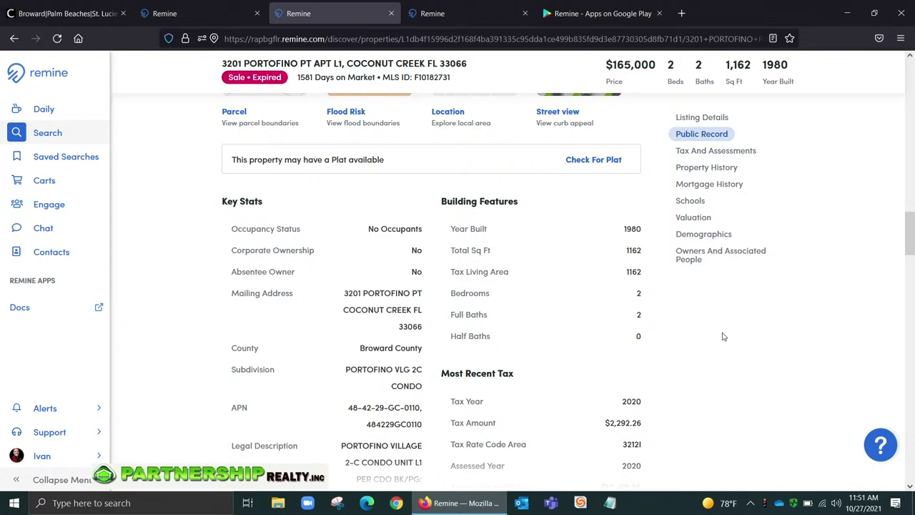
scroll(722, 336, down, 2)
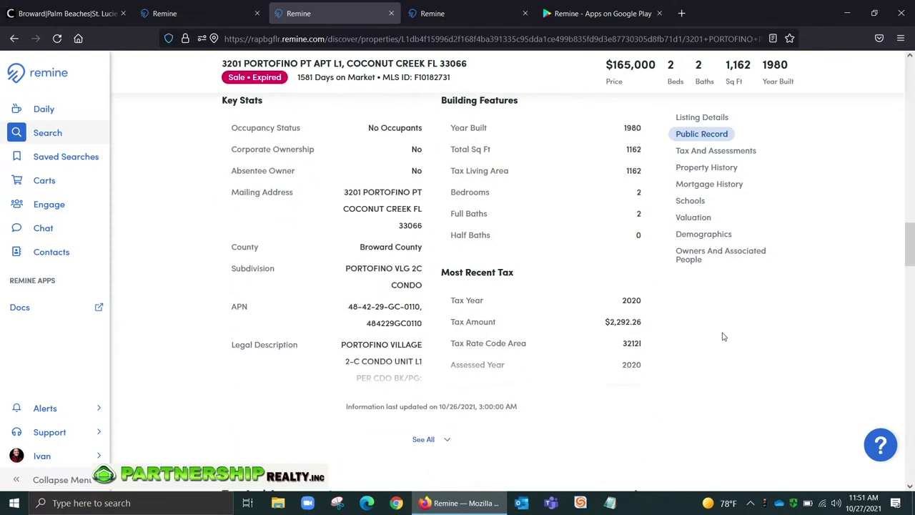
scroll(723, 337, down, 2)
- Examine the yearly taxes, assessed values and market values, along with the Property History timeline
scroll(722, 337, down, 2)
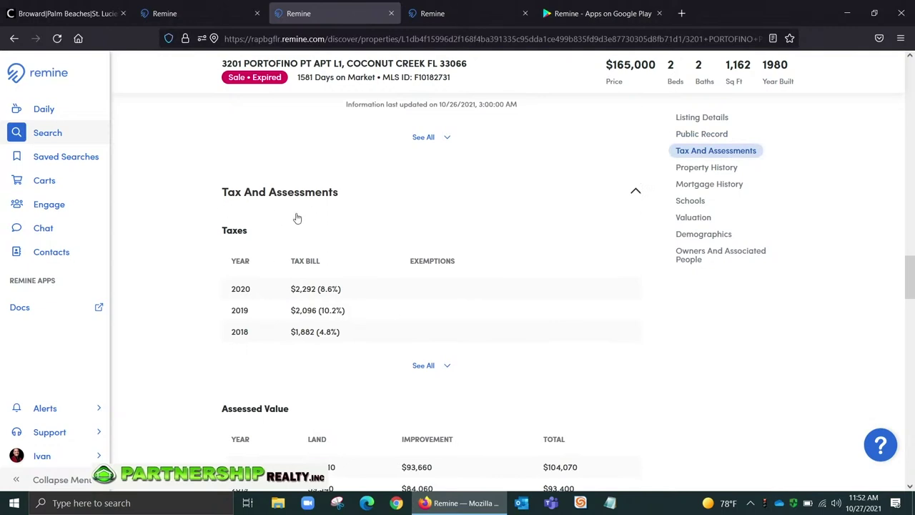
scroll(297, 217, down, 2)
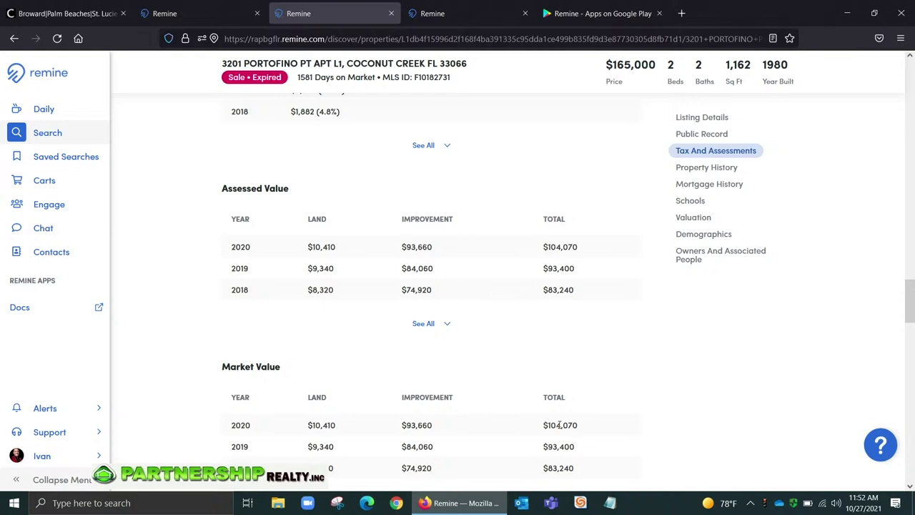
scroll(646, 413, down, 4)
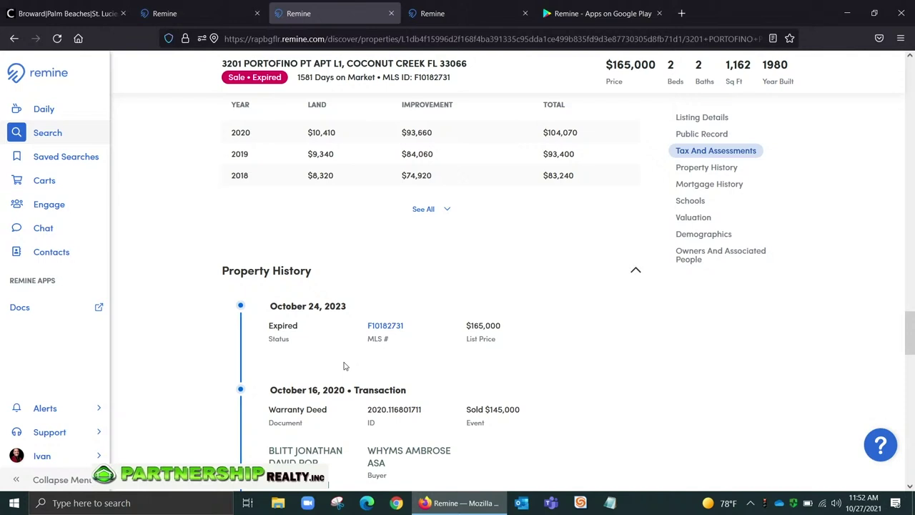
scroll(457, 374, down, 7)
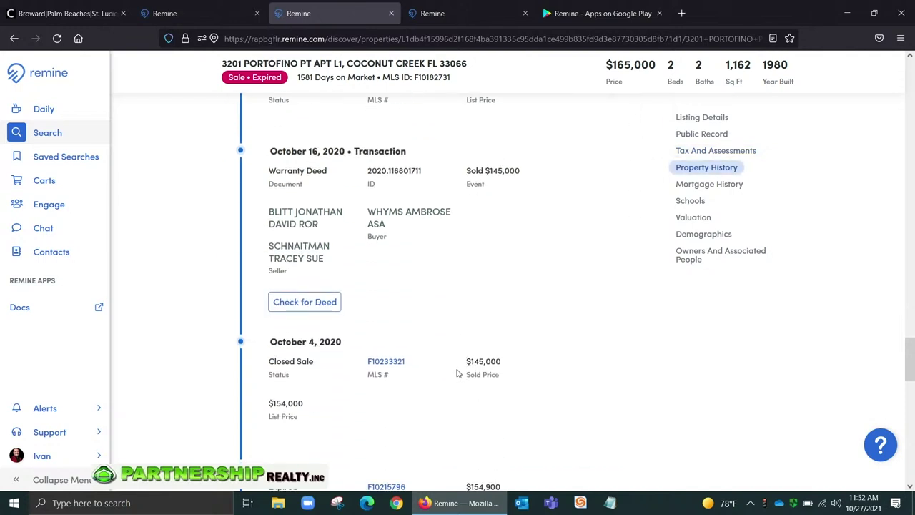
- Examine the Mortgage History and highlight the estimated interest rate of the active mortgage
scroll(457, 374, down, 2)
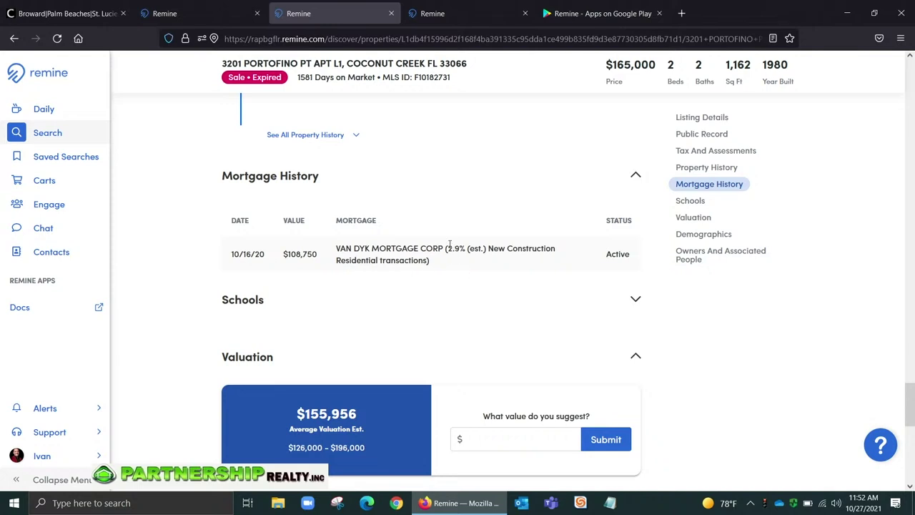
drag(448, 248, 466, 248)
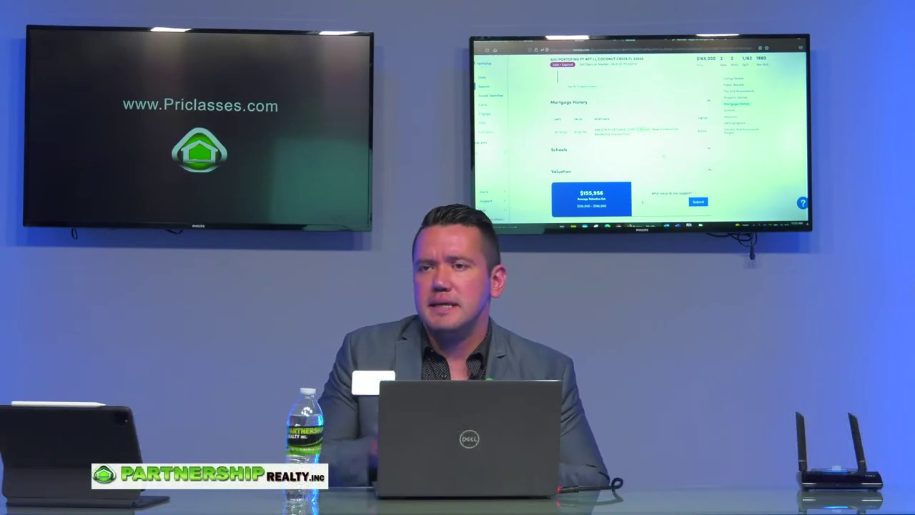
scroll(640, 143, down, 1)
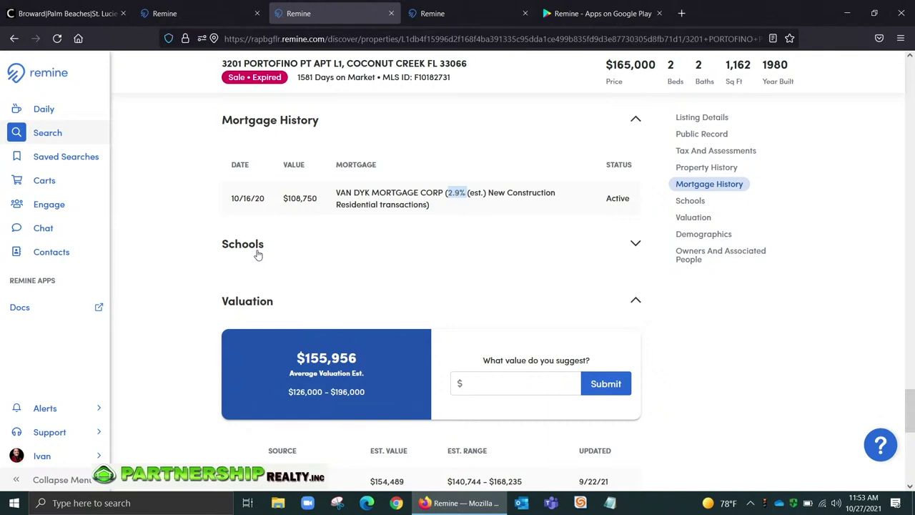
- Expand the Schools section, show all schools and look through the full list with grades and distances
click(259, 255)
scroll(224, 354, down, 1)
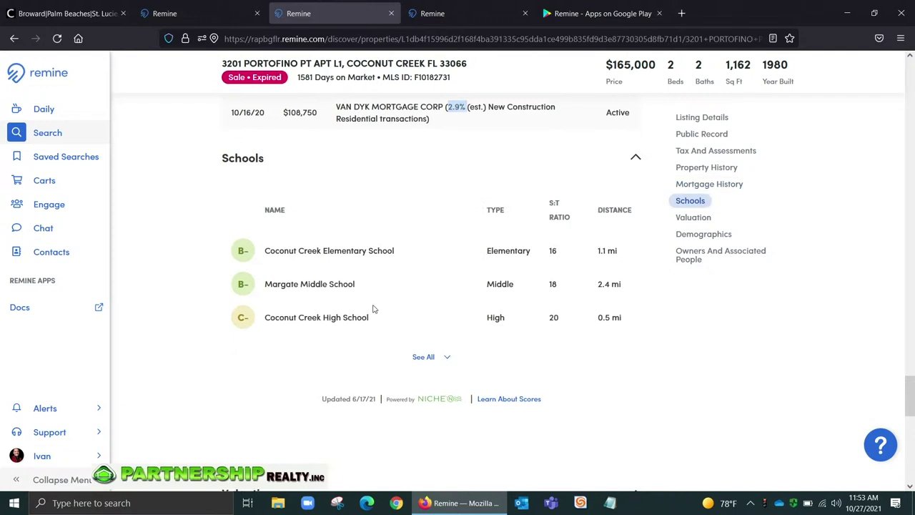
click(429, 357)
scroll(178, 292, down, 2)
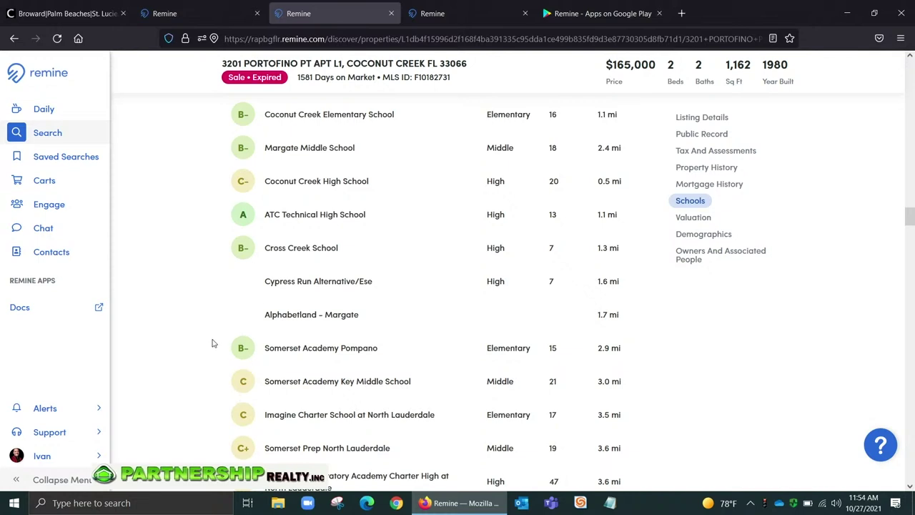
scroll(211, 343, down, 10)
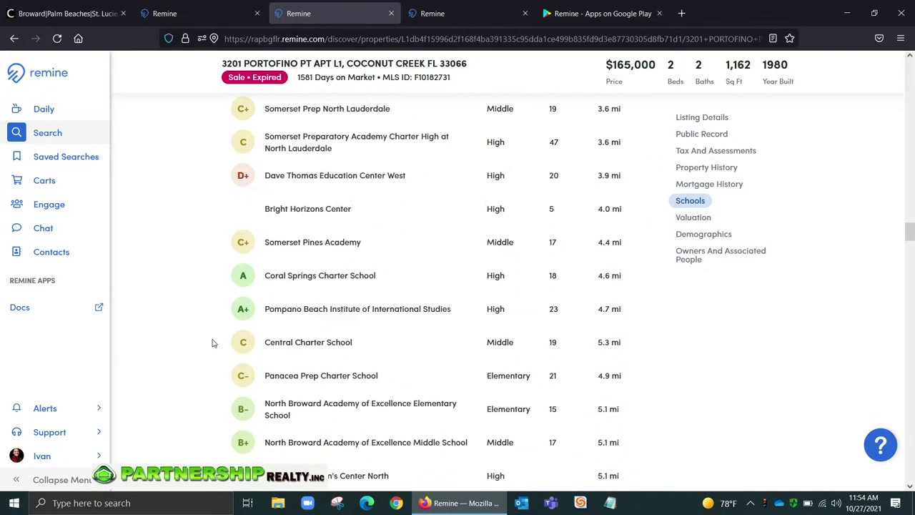
scroll(211, 343, down, 20)
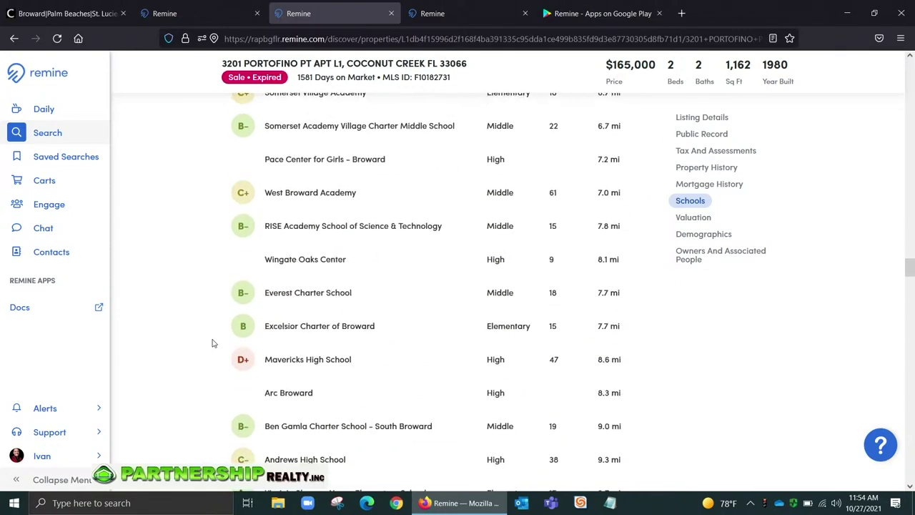
scroll(211, 343, down, 20)
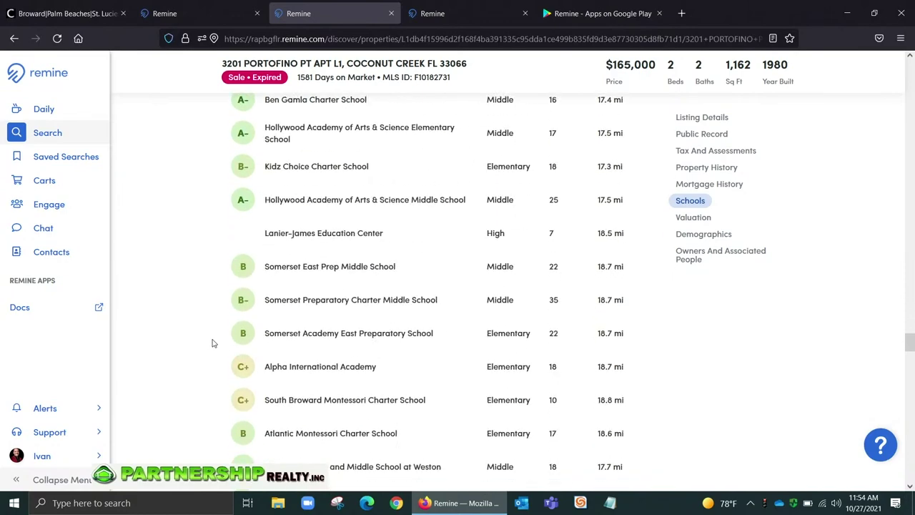
scroll(212, 343, down, 15)
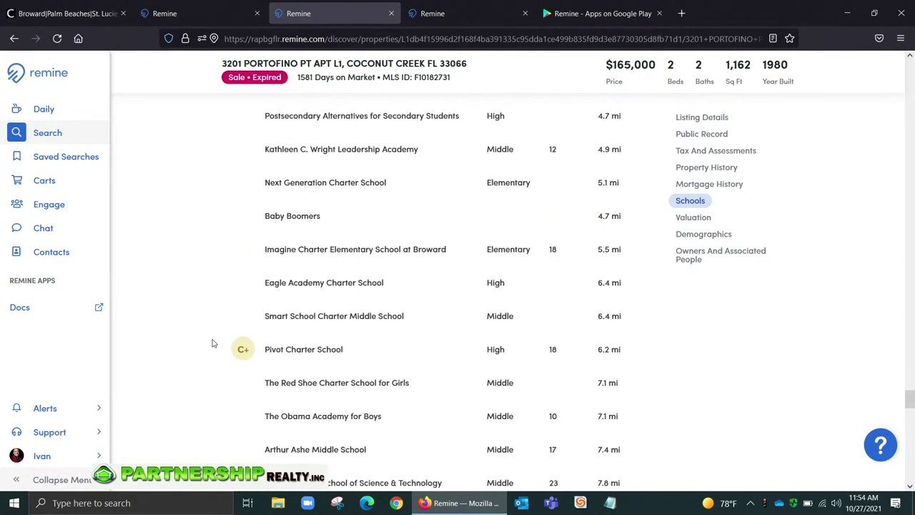
scroll(212, 343, down, 20)
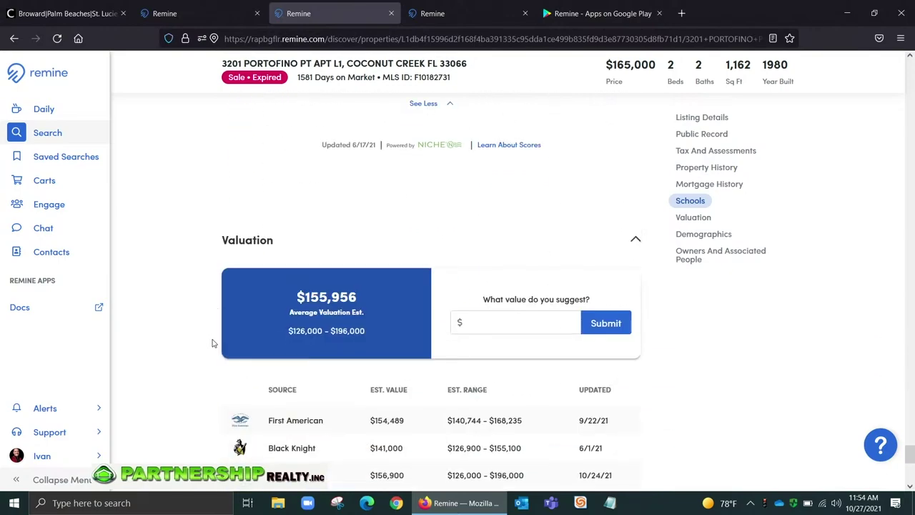
- Compare the property's valuation estimates by source and activate the suggested value field
scroll(212, 342, up, 1)
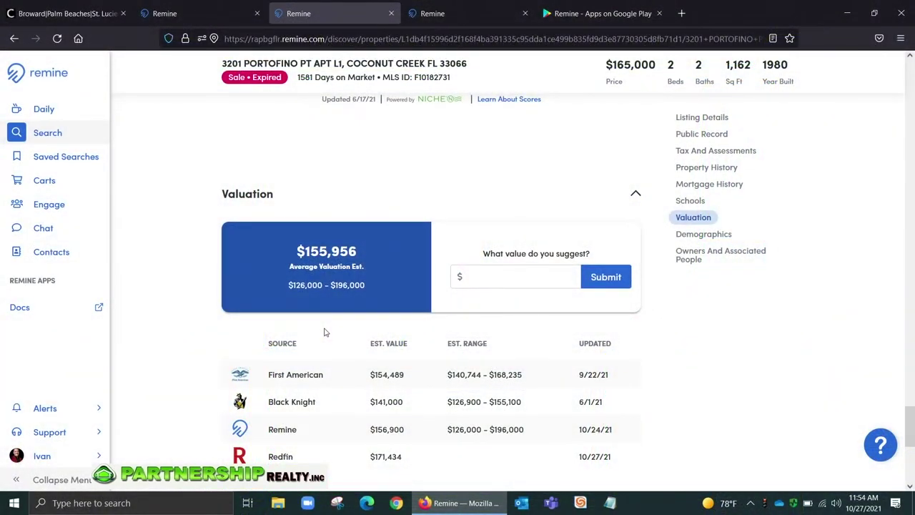
scroll(324, 332, down, 1)
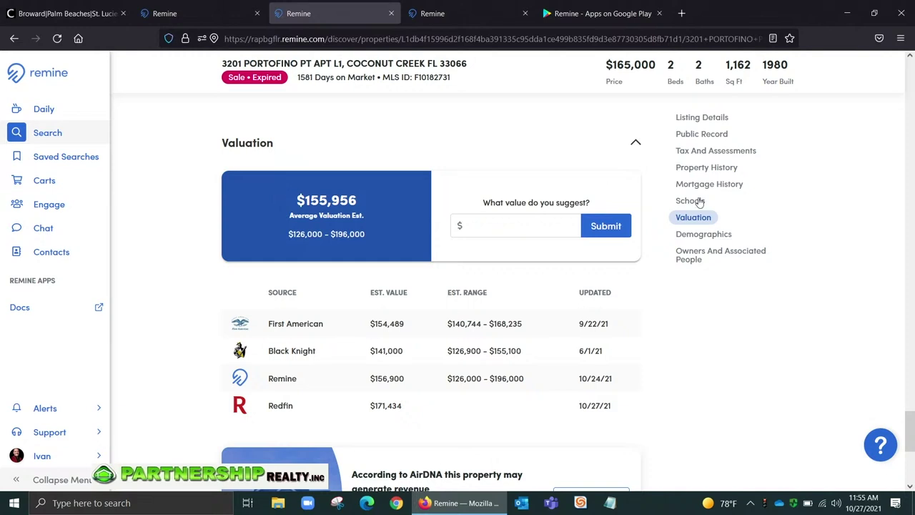
click(483, 231)
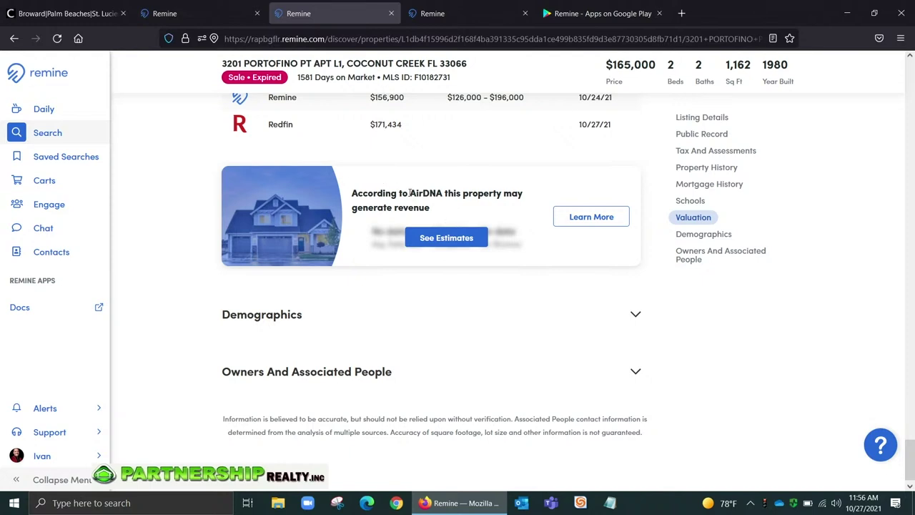
- Highlight the AirDNA name, reveal its rental revenue estimates for the property and view the area's demographics
drag(410, 193, 443, 193)
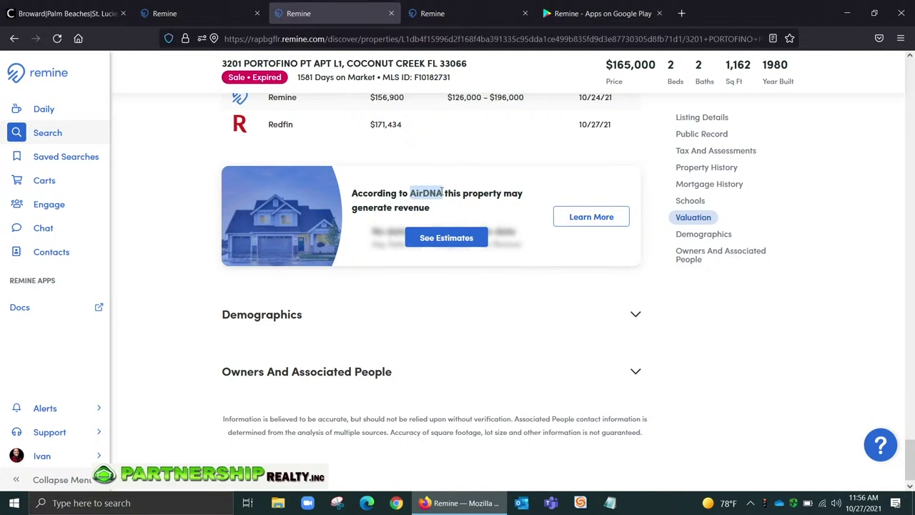
click(451, 239)
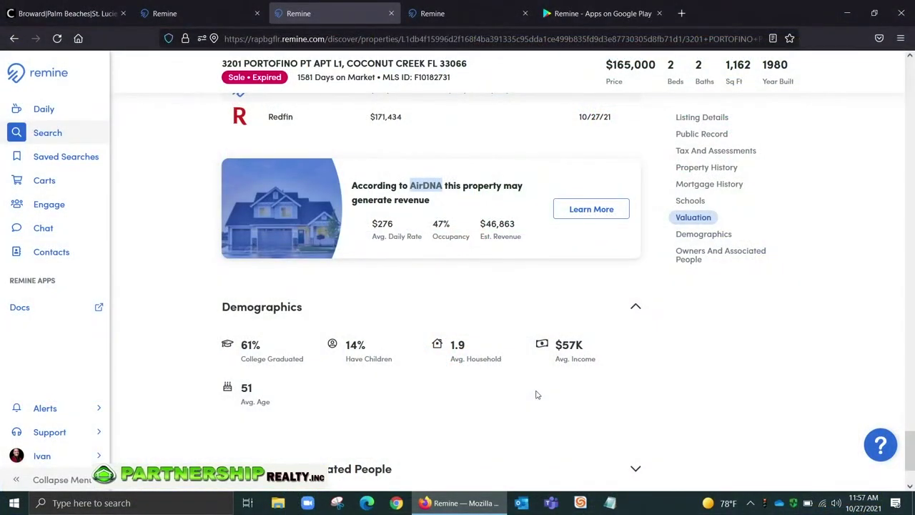
scroll(824, 394, down, 3)
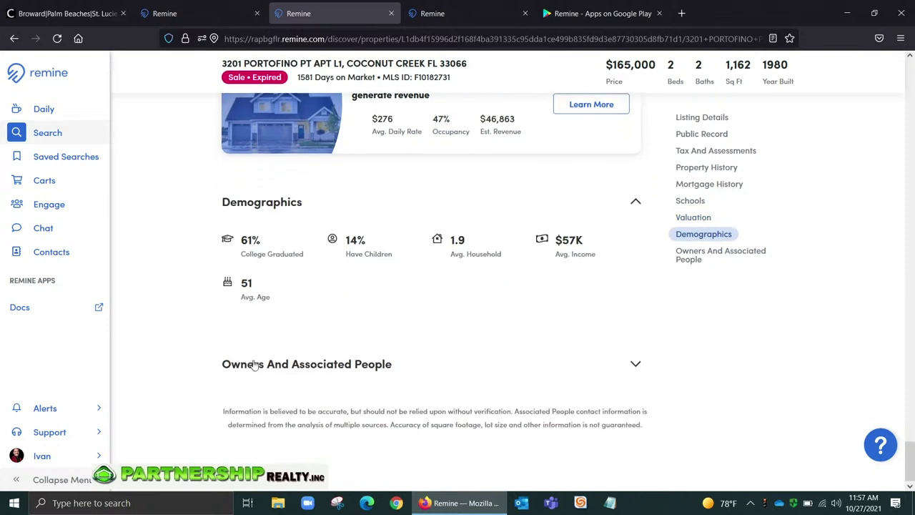
- Expand Owners And Associated People, show the owner's contact information and highlight the DNC mark beside the first phone number
click(309, 377)
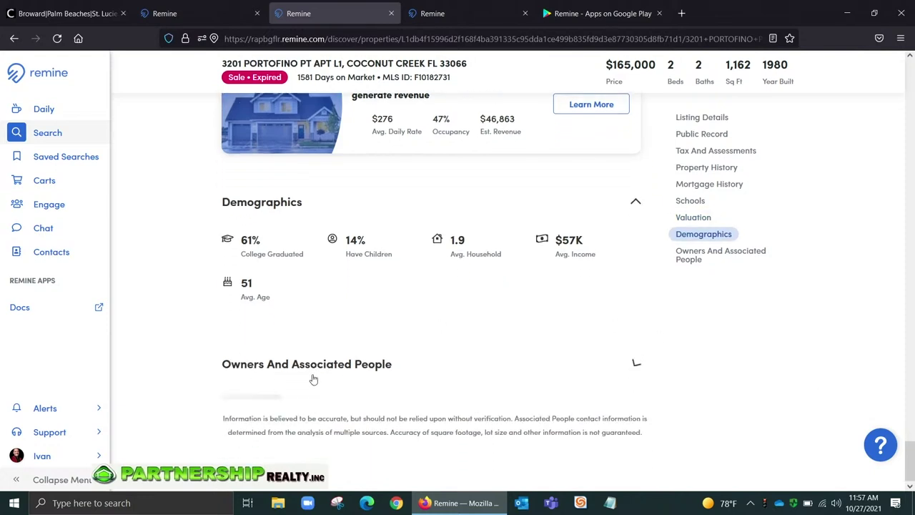
scroll(175, 350, down, 4)
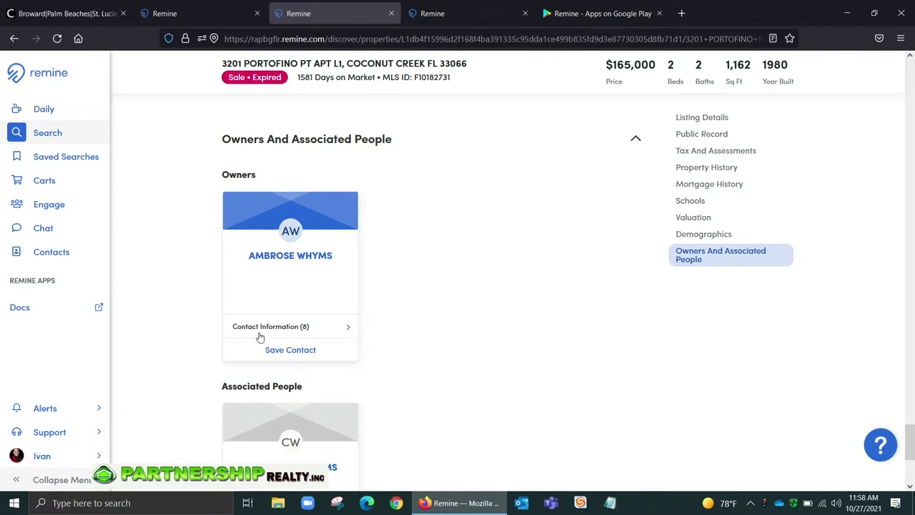
click(260, 333)
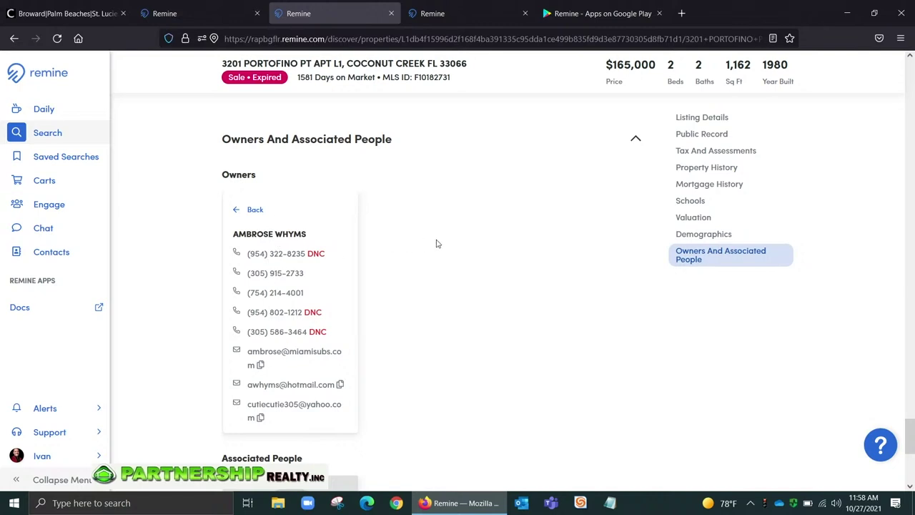
drag(326, 262, 307, 258)
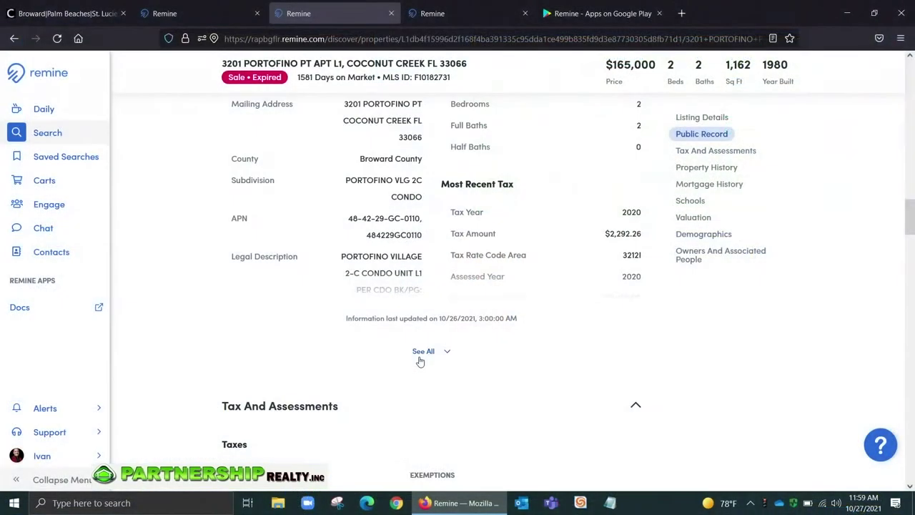
- Look back over the property's records from Public Record through Demographics to Owners And Associated People
scroll(422, 351, up, 5)
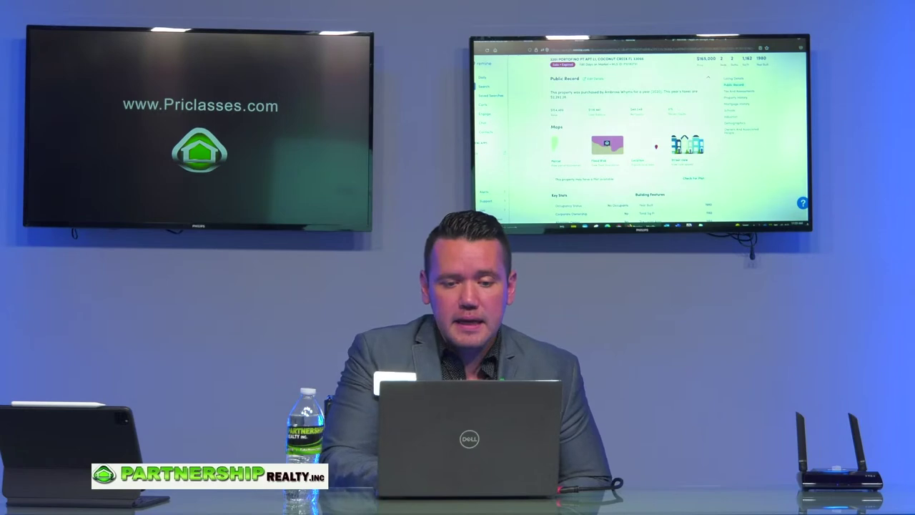
scroll(640, 136, down, 5)
scroll(640, 136, down, 10)
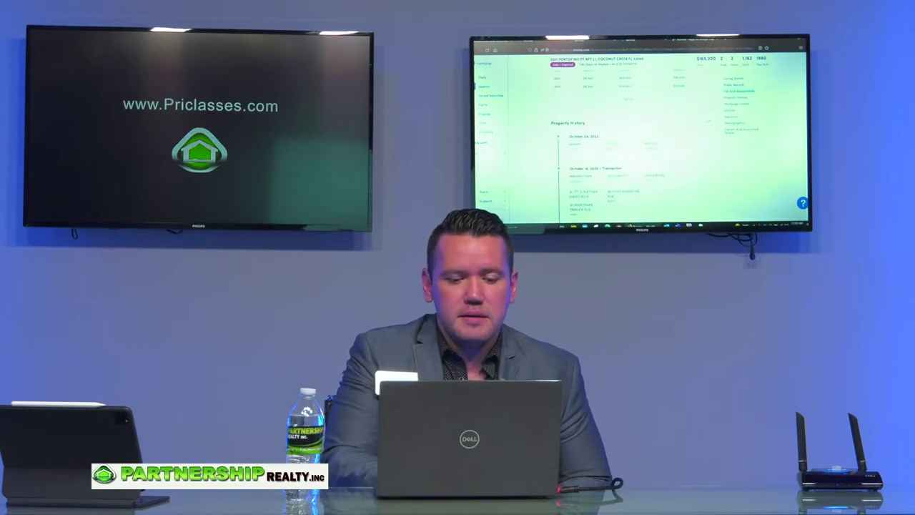
scroll(640, 135, down, 10)
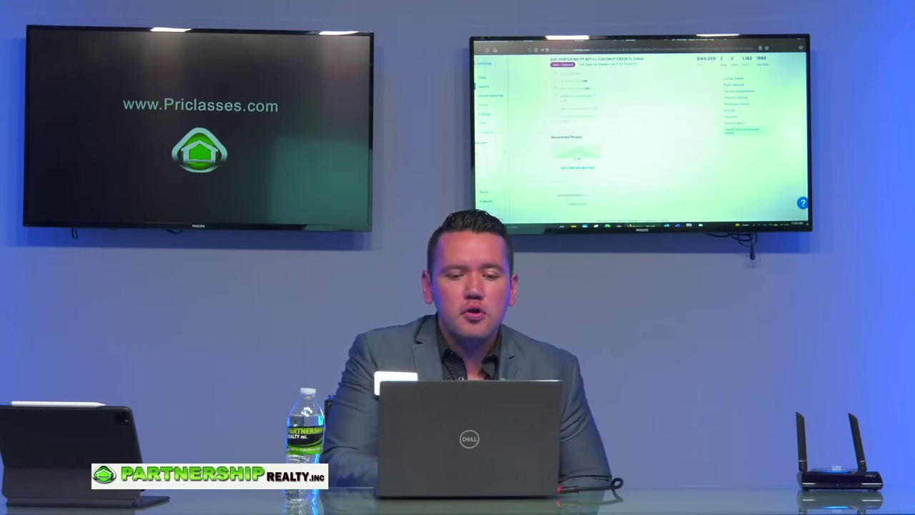
mouse_move(442, 507)
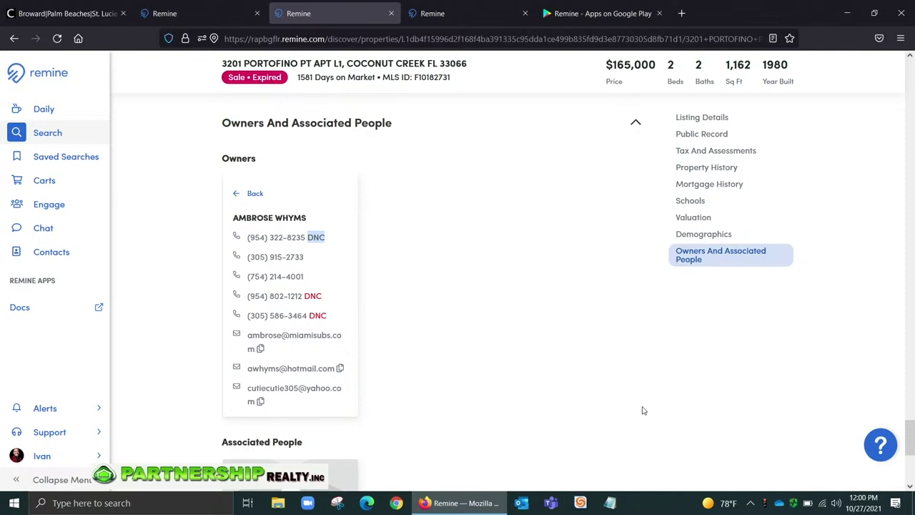
scroll(527, 323, up, 2)
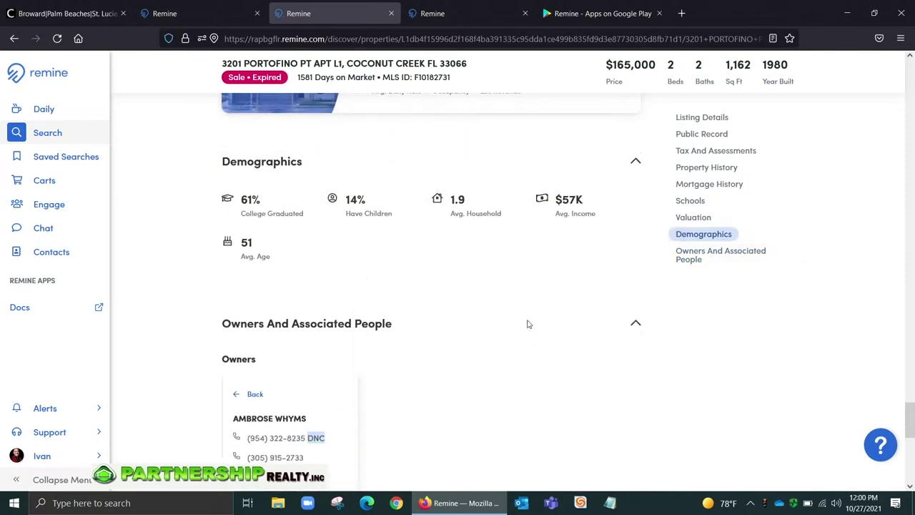
scroll(527, 323, down, 3)
scroll(527, 324, down, 3)
scroll(528, 325, up, 6)
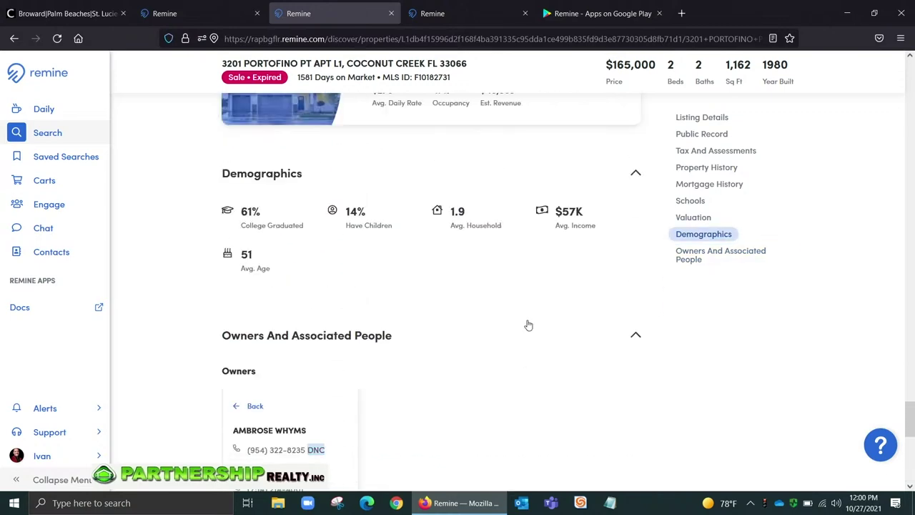
- Return to the property's overview, view its email and link sharing options and close them without sending anything
scroll(688, 286, up, 15)
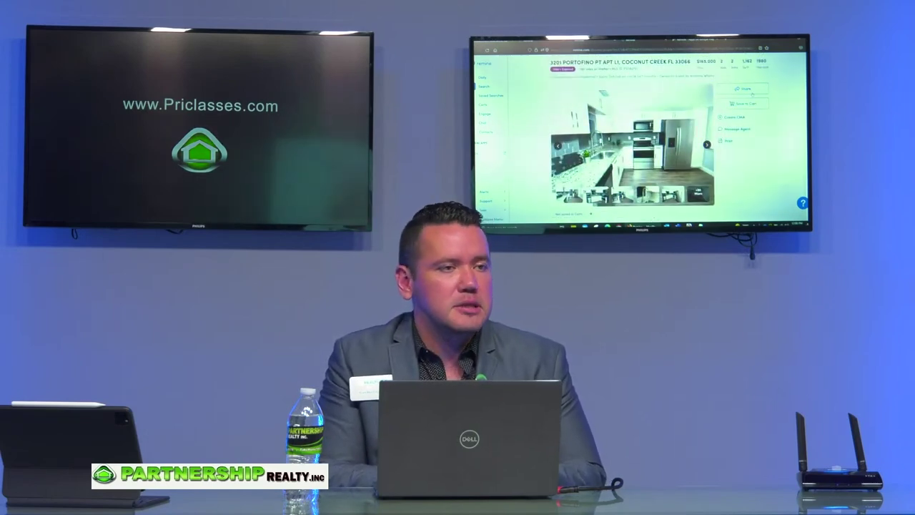
click(747, 90)
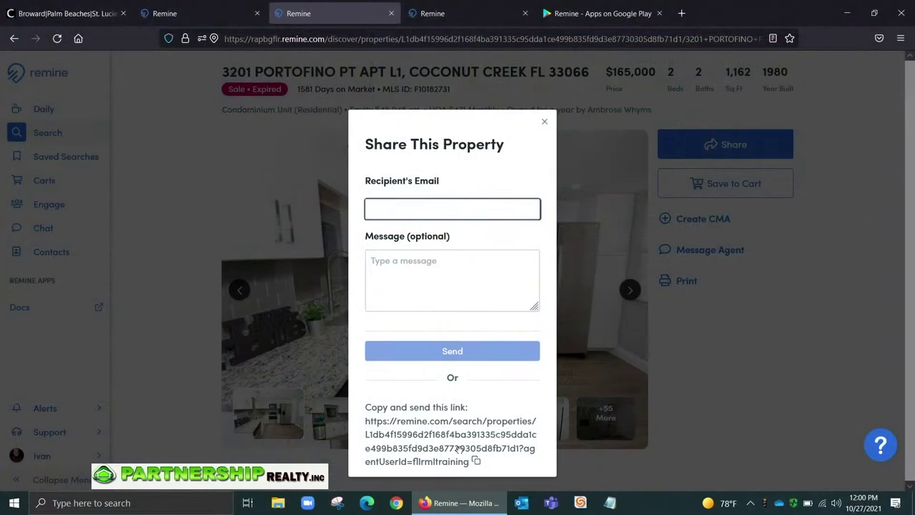
click(543, 124)
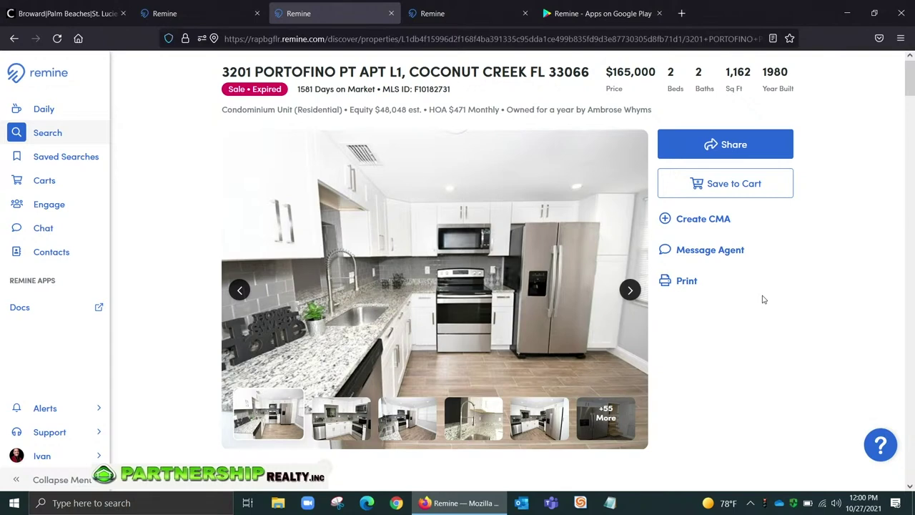
- Open the property's print settings and set the print view to Client Full
click(688, 283)
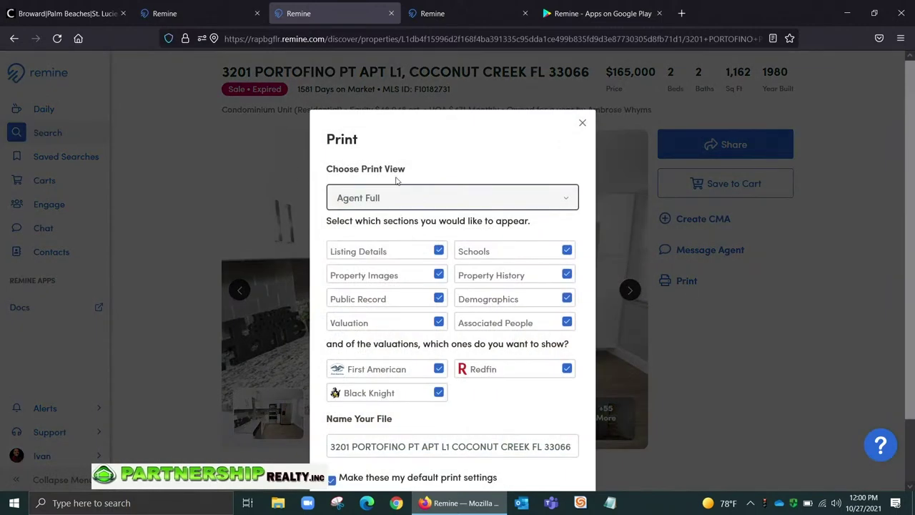
click(380, 205)
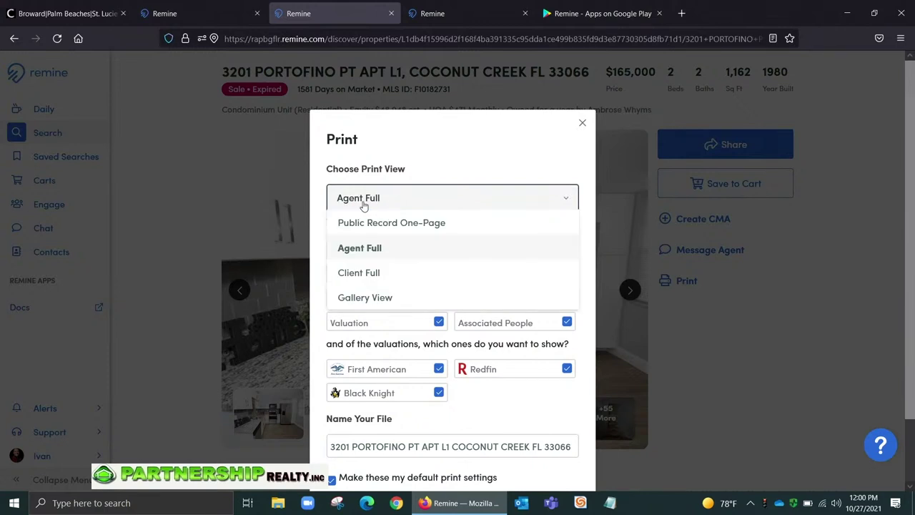
click(387, 274)
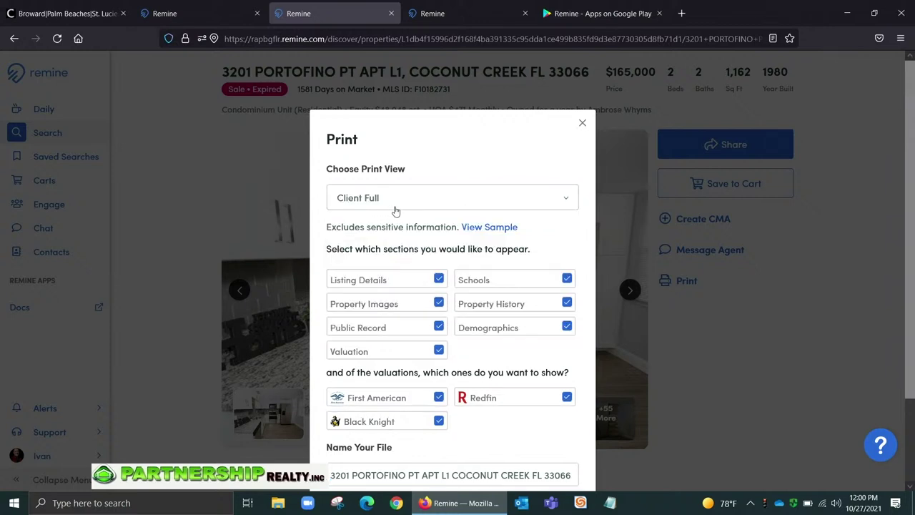
- Exclude Listing Details, Property Images, Public Record, Valuation, Property History and Demographics from the printout, leaving only Schools
click(439, 279)
click(439, 302)
click(442, 330)
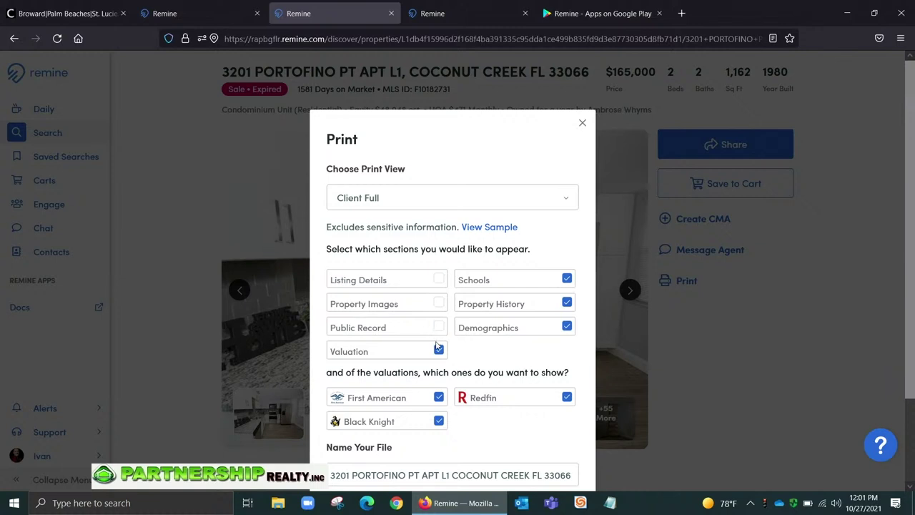
click(438, 349)
click(567, 304)
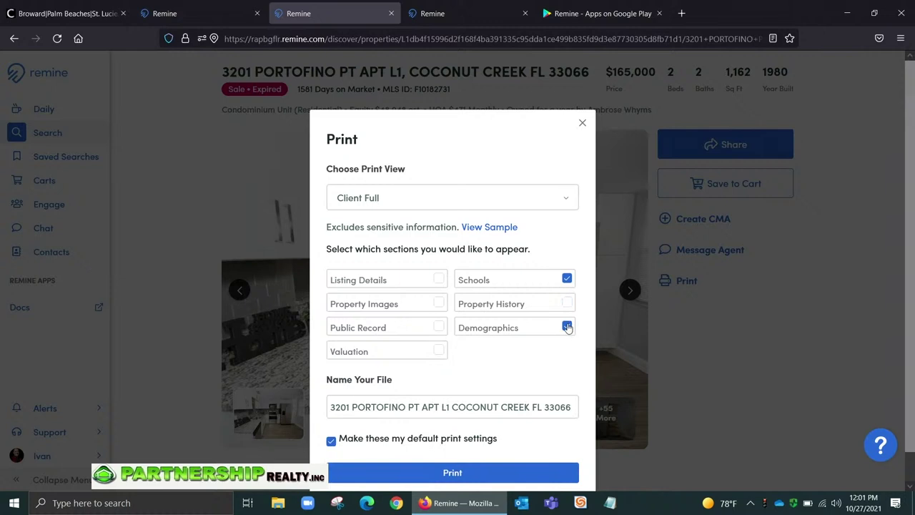
click(567, 329)
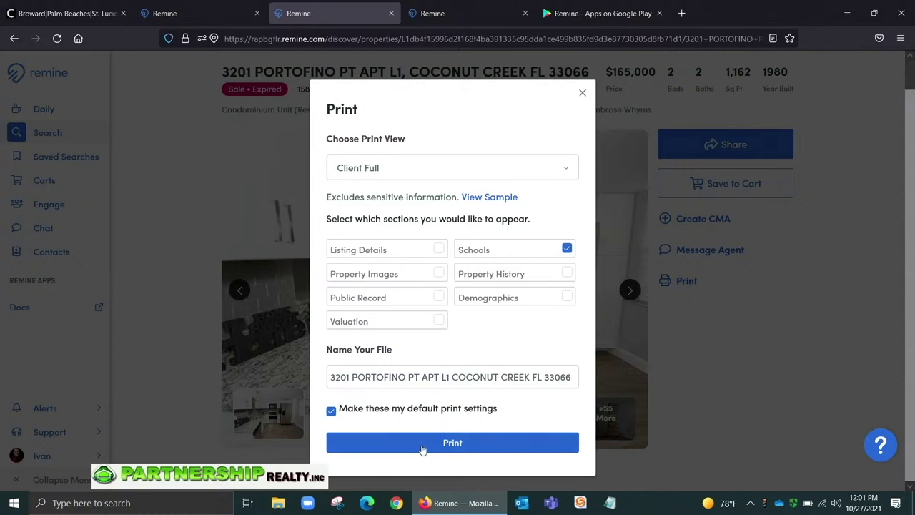
- Turn off saving these choices as the default print settings and generate the property printout
drag(497, 408, 338, 409)
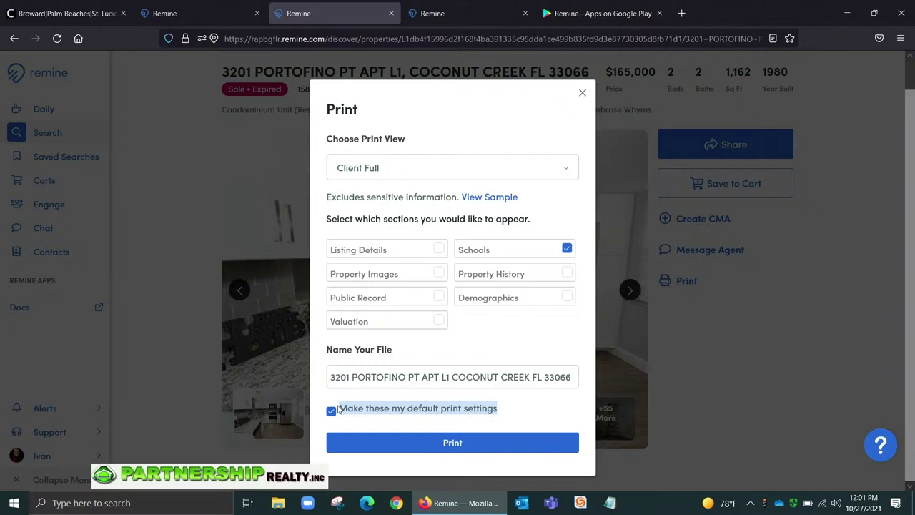
click(331, 420)
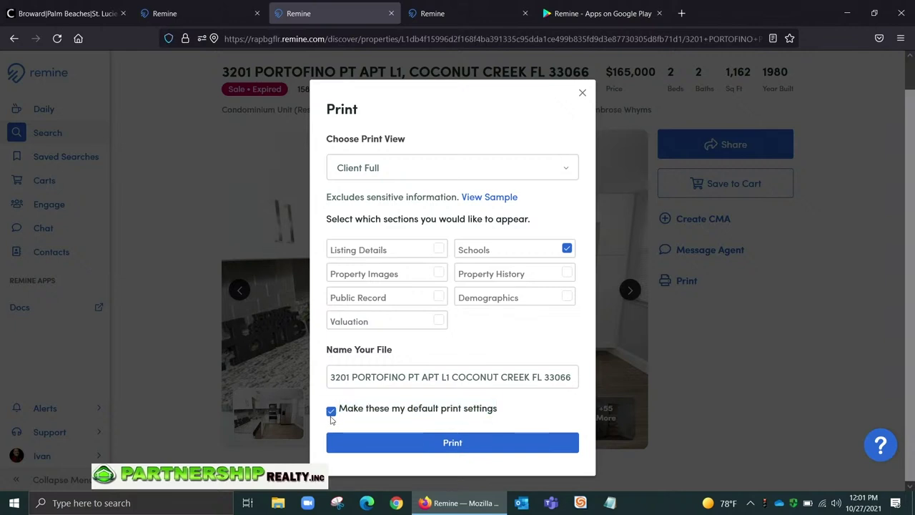
click(331, 412)
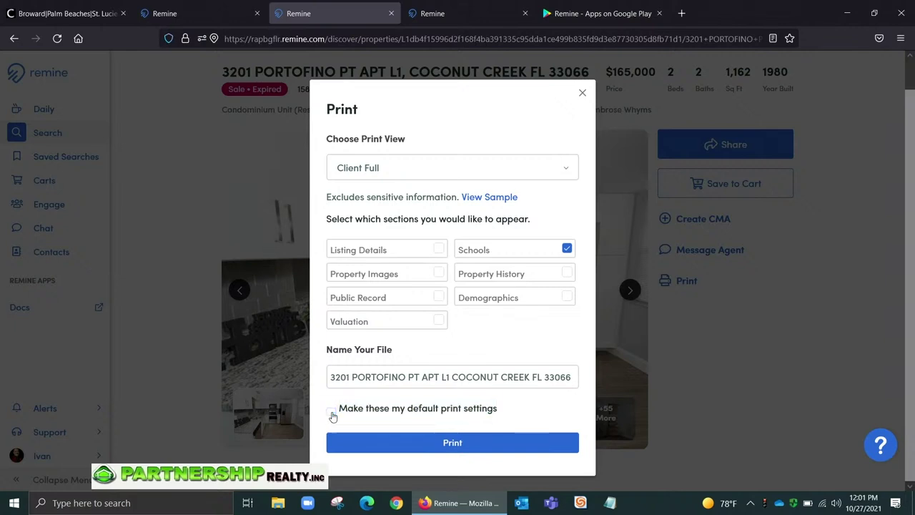
click(477, 450)
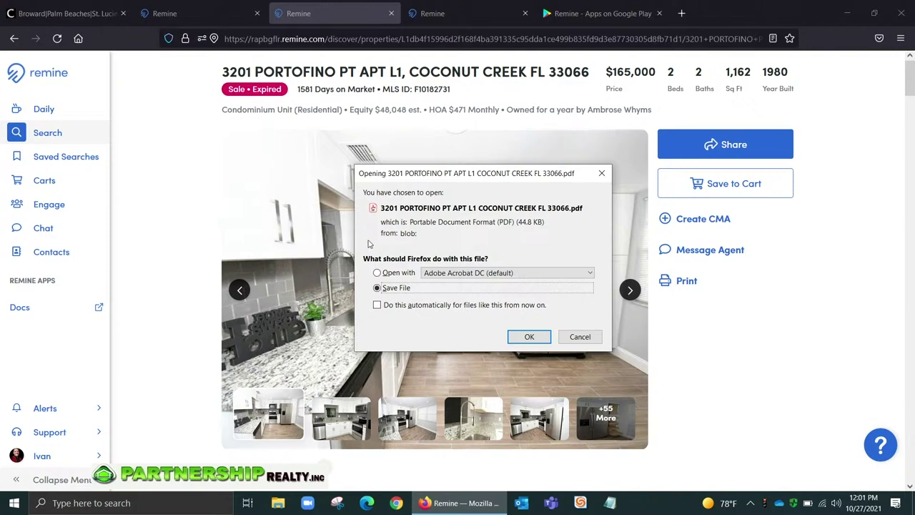
- Choose to open the generated PDF with Adobe Acrobat DC and open it from the browser's downloads
click(376, 273)
click(530, 337)
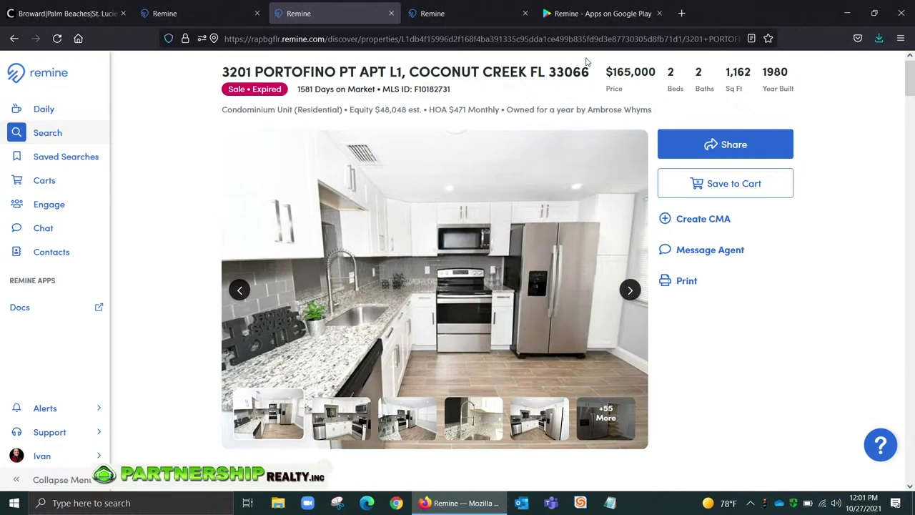
click(878, 36)
click(809, 60)
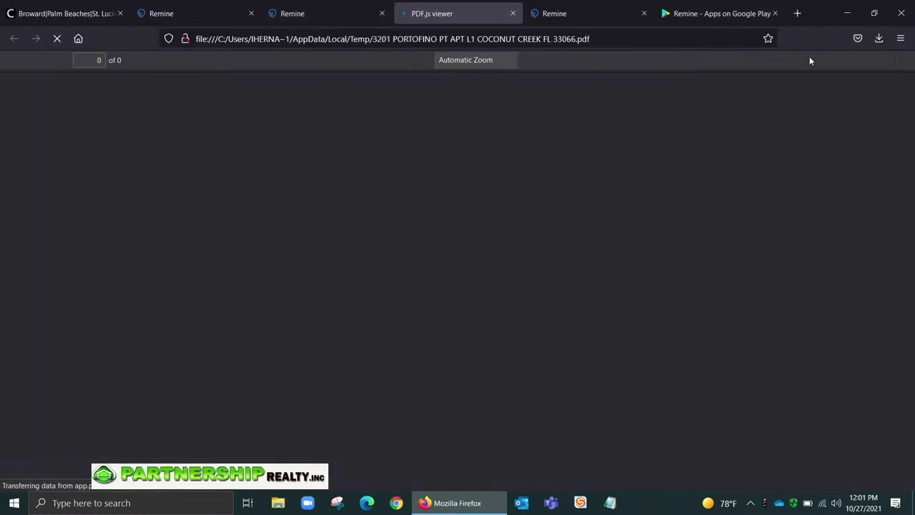
- Look over the Schools table in the property PDF and close the document
scroll(351, 131, down, 5)
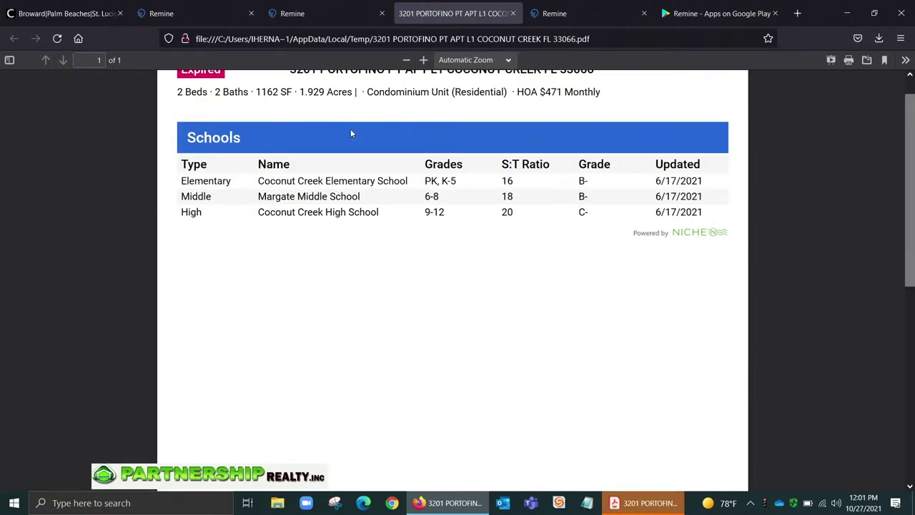
scroll(332, 262, up, 5)
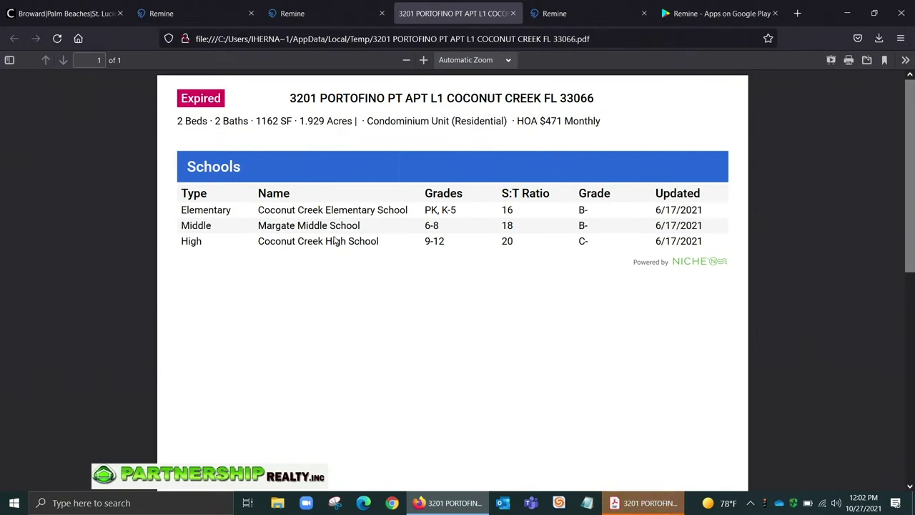
click(513, 14)
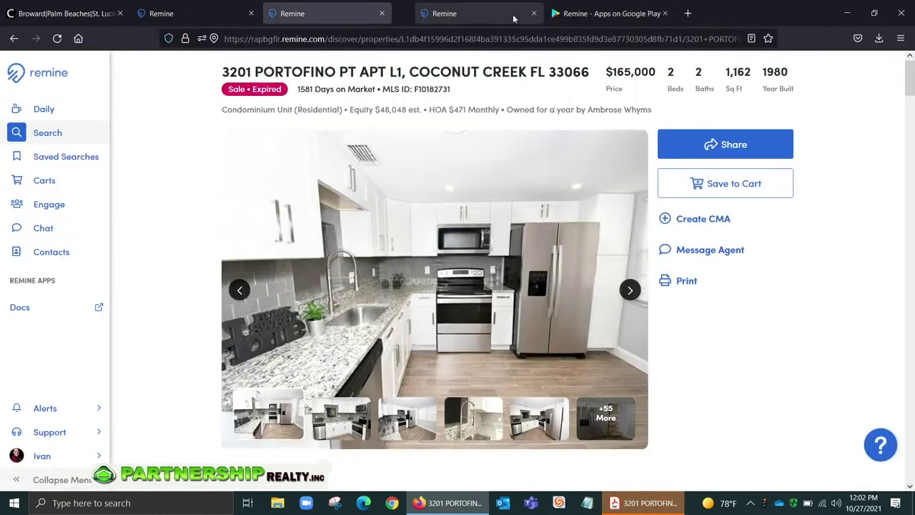
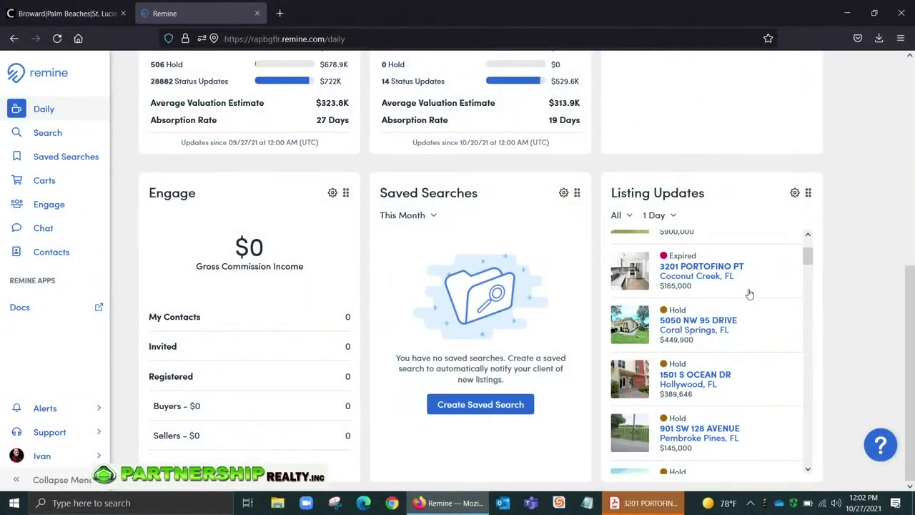
- Browse the Listing Updates card on the Daily dashboard and return to the start of the dashboard
scroll(749, 291, down, 5)
scroll(749, 292, down, 8)
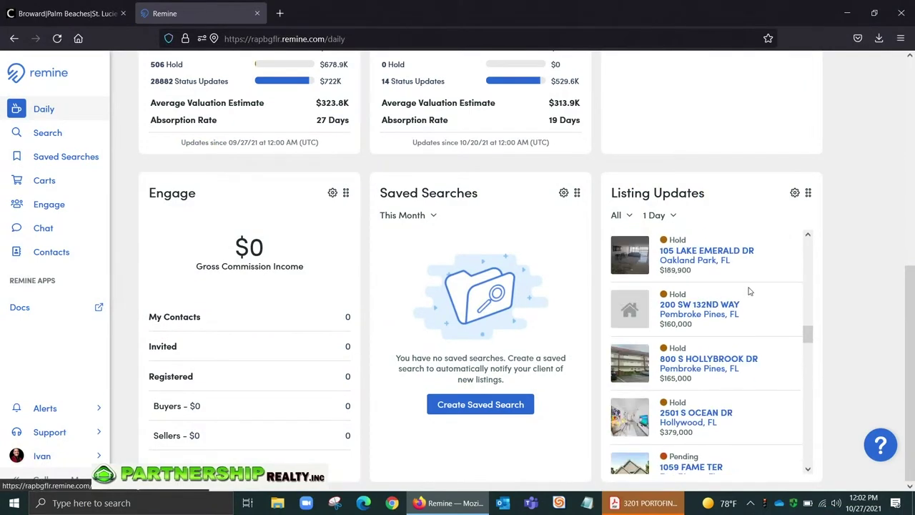
scroll(874, 223, up, 2)
scroll(874, 223, up, 4)
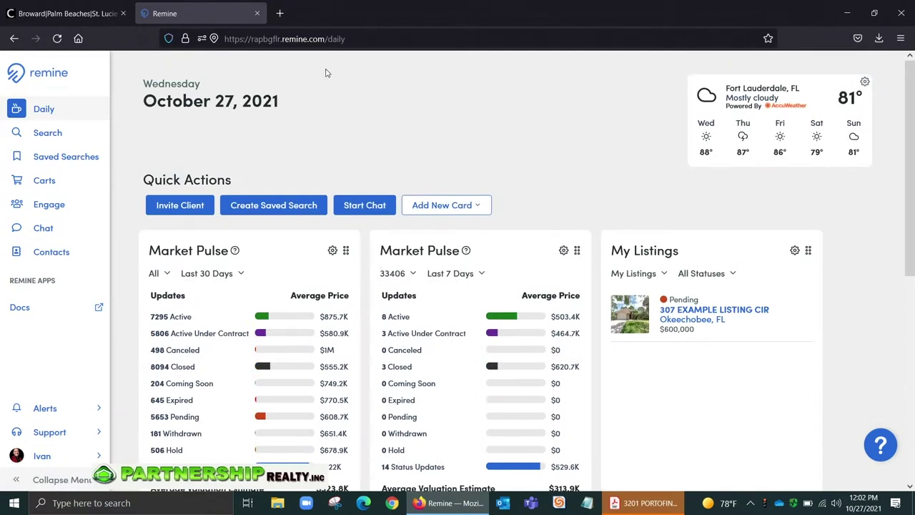
- Open the property search, allow location access and remove the Distressed Deals: Notice of Default filter
click(53, 141)
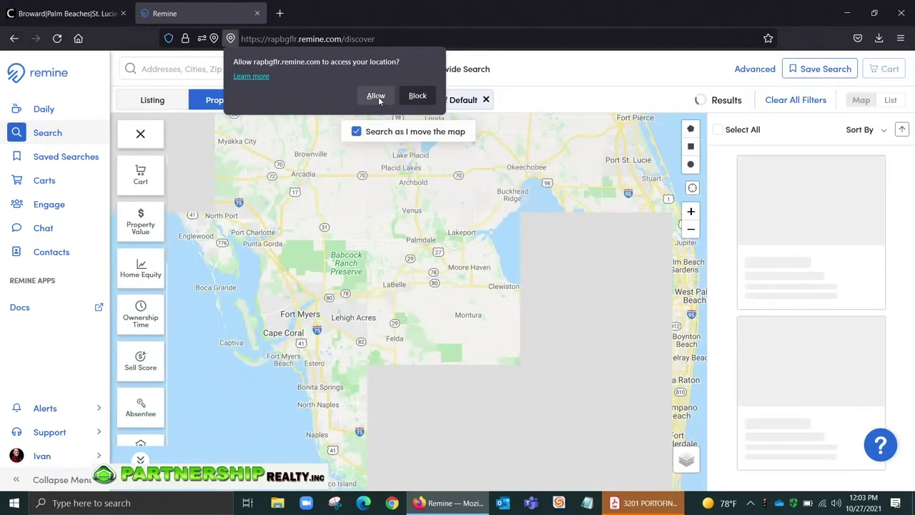
click(377, 96)
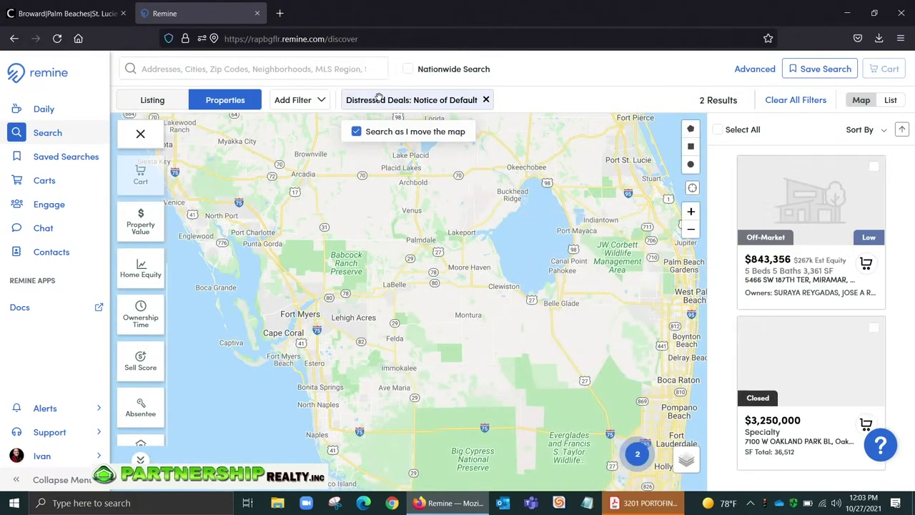
click(486, 100)
- View the search results for Listing and return to Properties
click(162, 105)
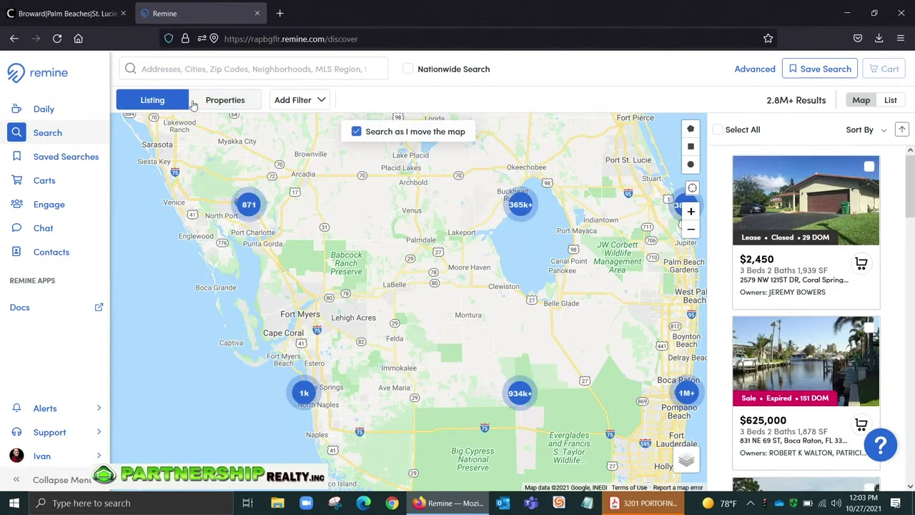
click(231, 100)
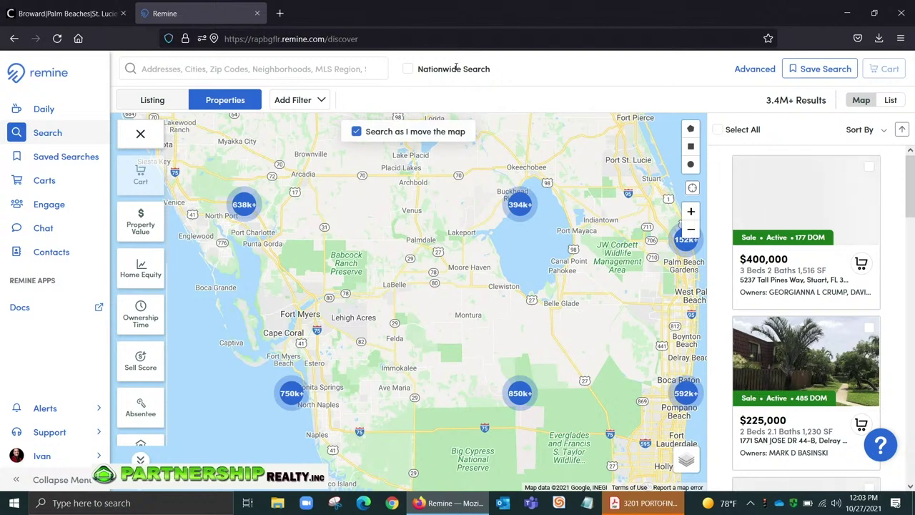
- Enable Nationwide Search and widen the map to cover central and southern Florida
drag(420, 68, 488, 72)
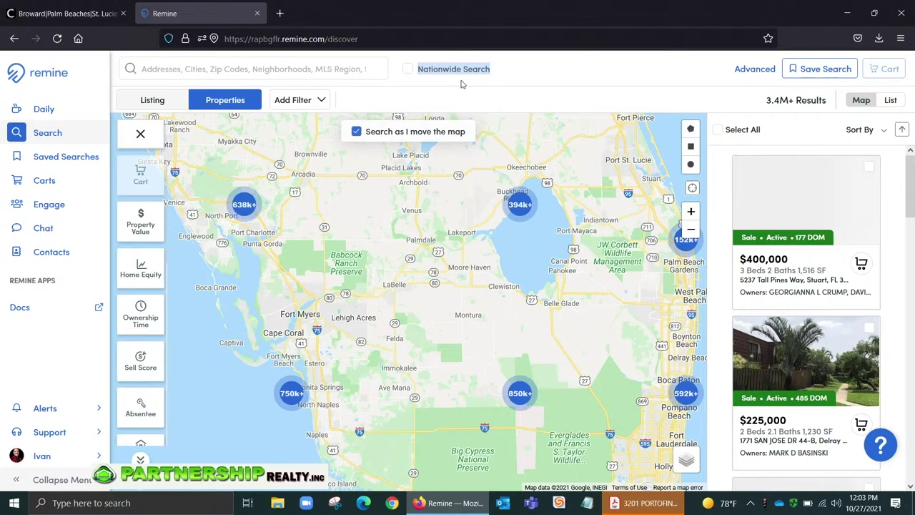
click(408, 69)
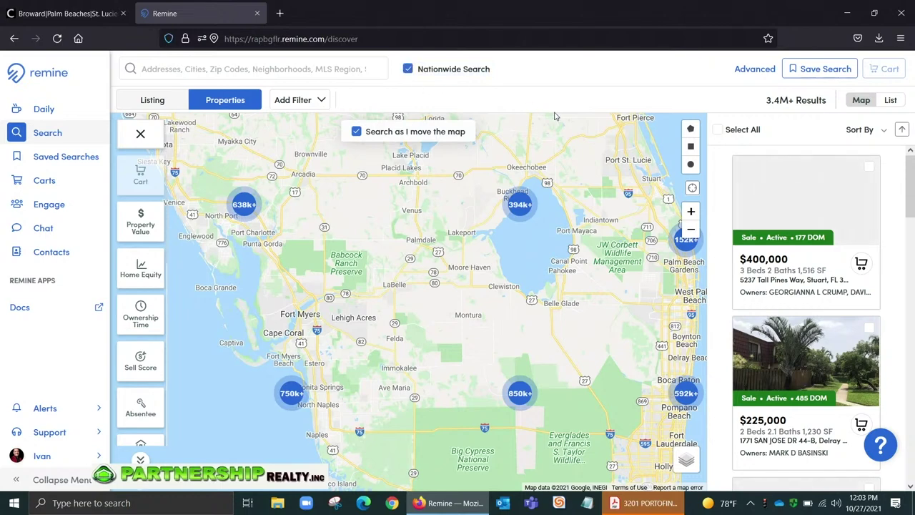
drag(420, 213, 524, 335)
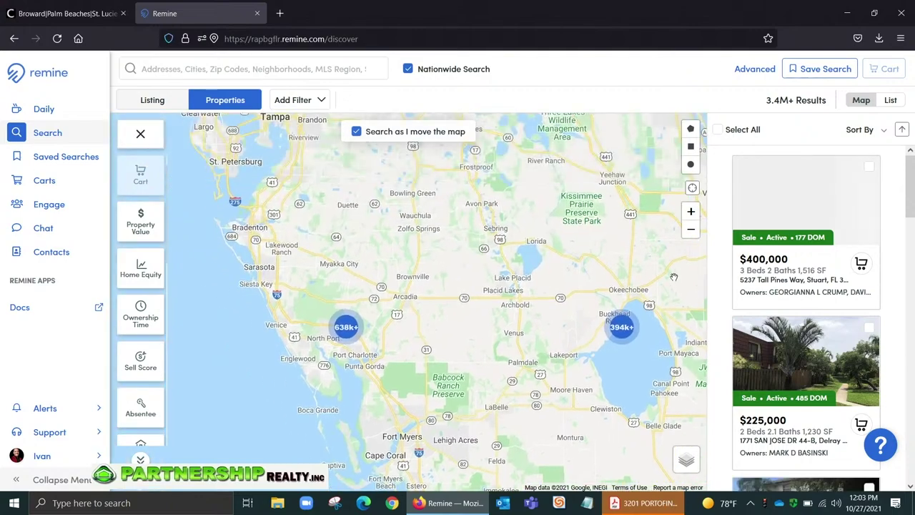
click(693, 235)
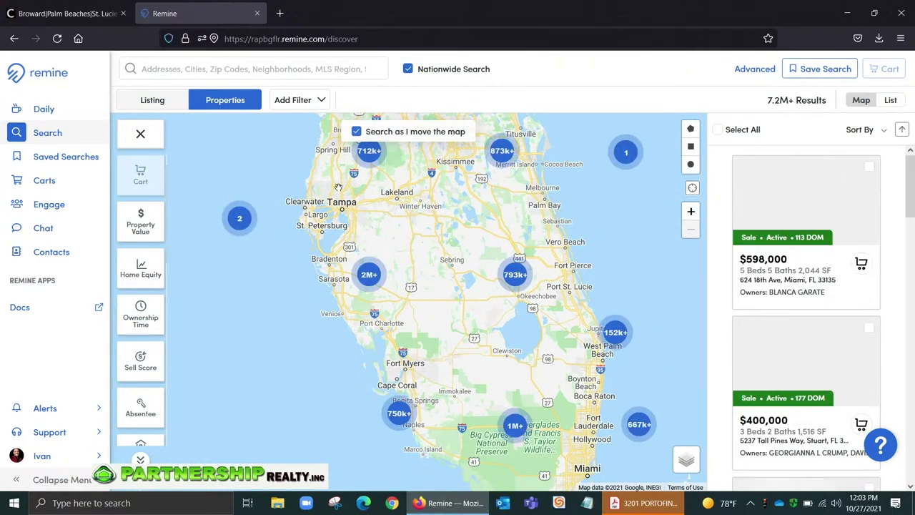
- Extend the nationwide property search to the Gulf Coast around New Orleans and Mobile, and view the recent searches
drag(266, 135, 480, 272)
drag(281, 172, 414, 247)
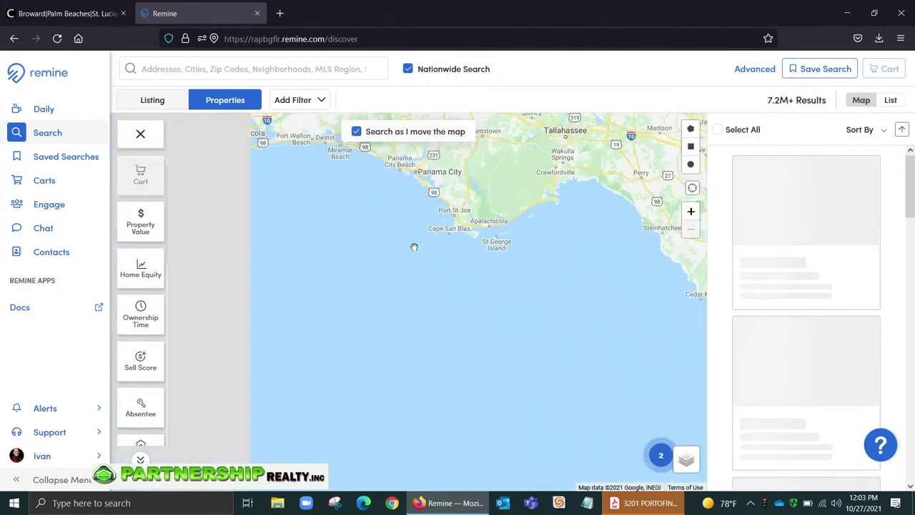
drag(336, 162, 491, 269)
drag(387, 229, 535, 215)
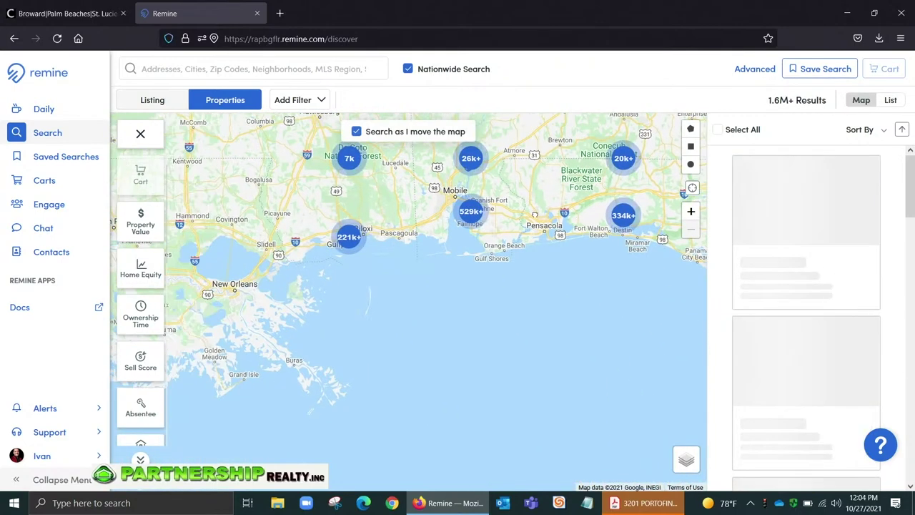
click(323, 196)
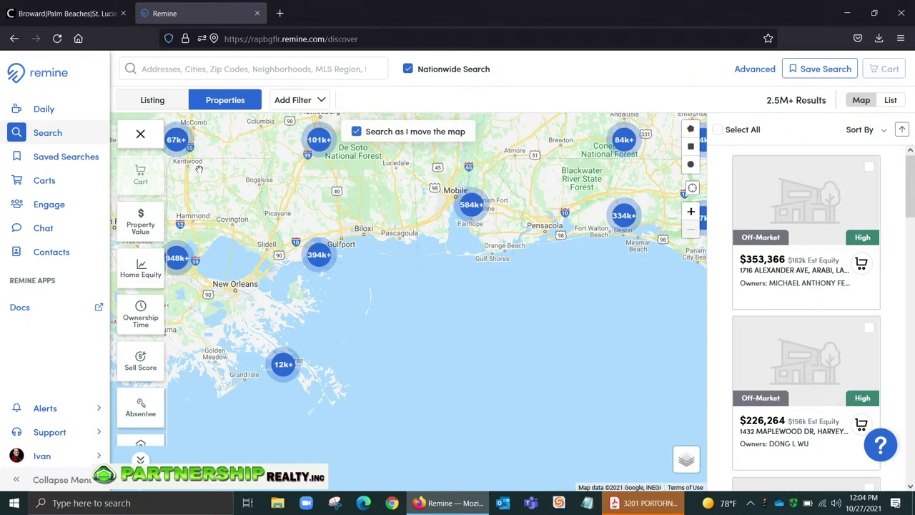
click(202, 75)
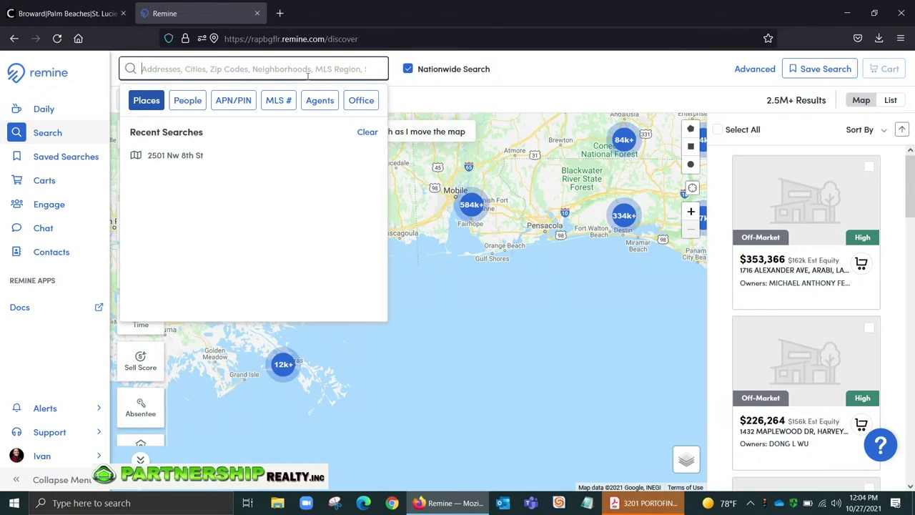
click(442, 108)
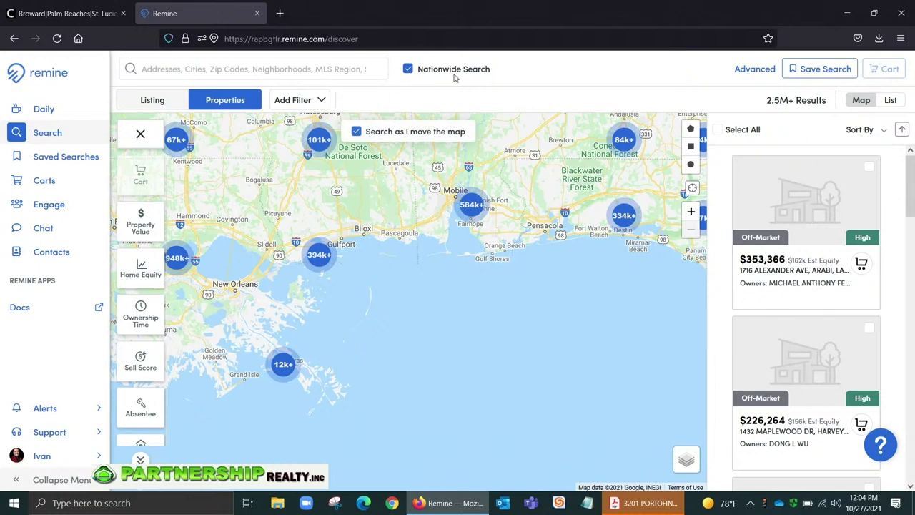
- Show the Listing results and bring the search map back to southern Florida
click(152, 101)
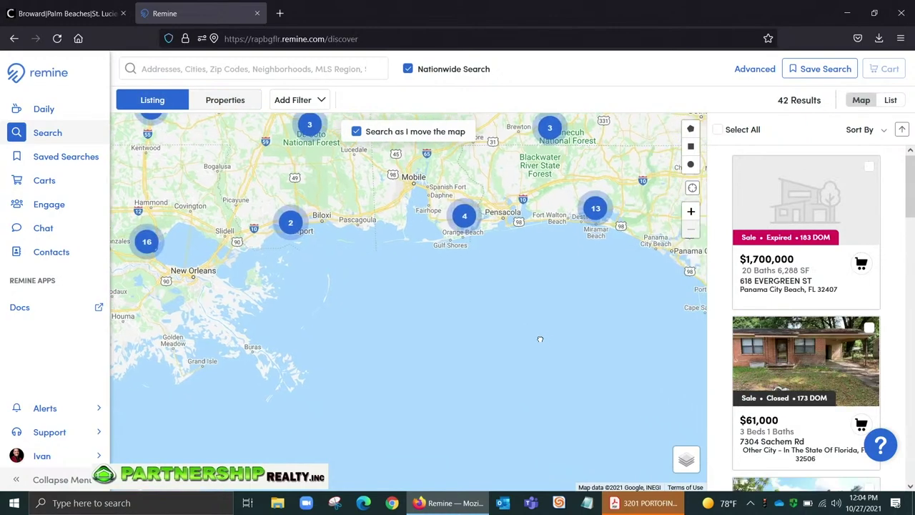
drag(592, 349, 255, 235)
drag(595, 321, 359, 242)
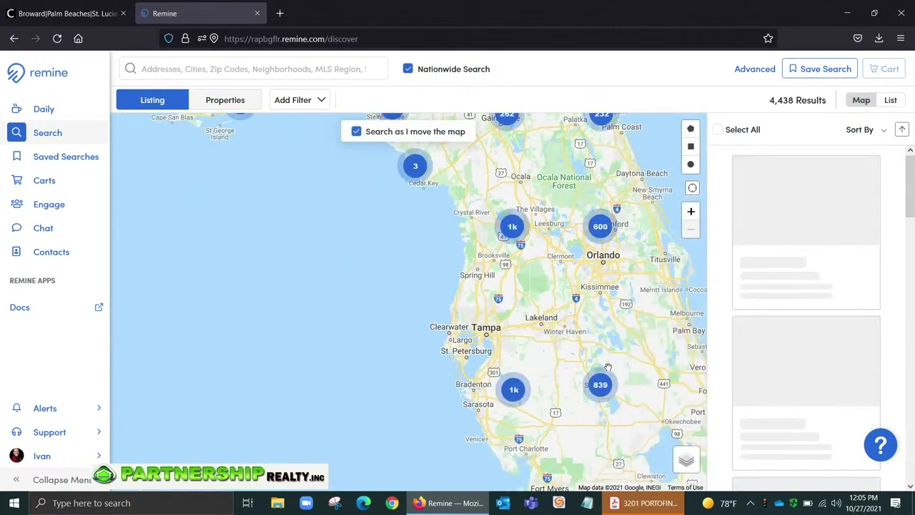
drag(594, 322, 415, 251)
drag(561, 387, 512, 292)
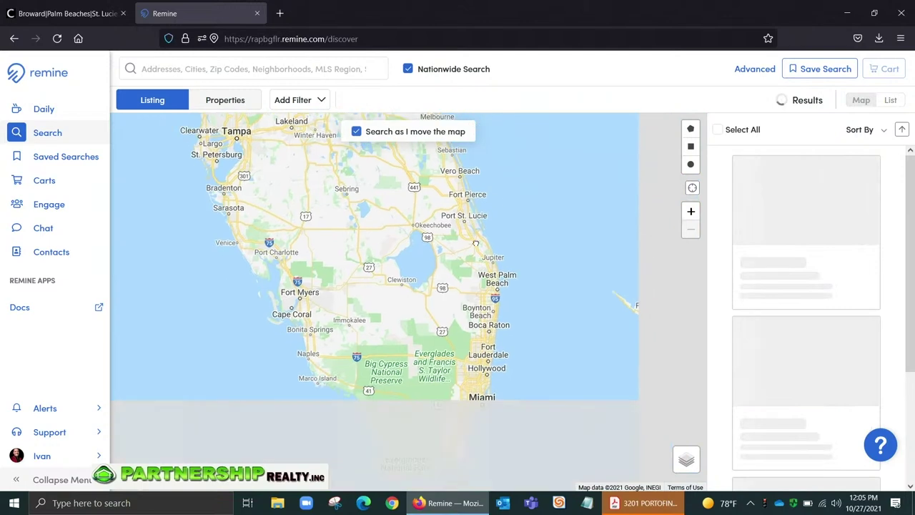
click(691, 212)
drag(554, 247, 464, 259)
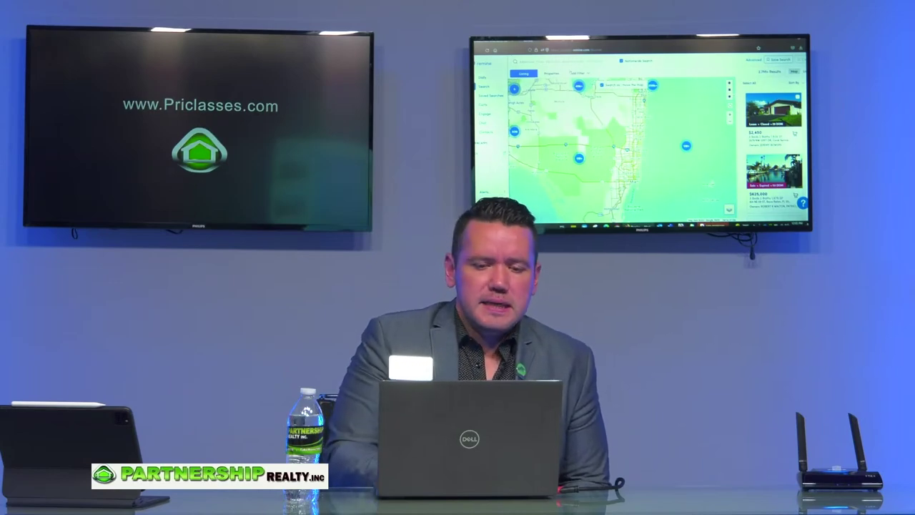
- Return to the Properties results and review the available residential filters
scroll(360, 301, down, 2)
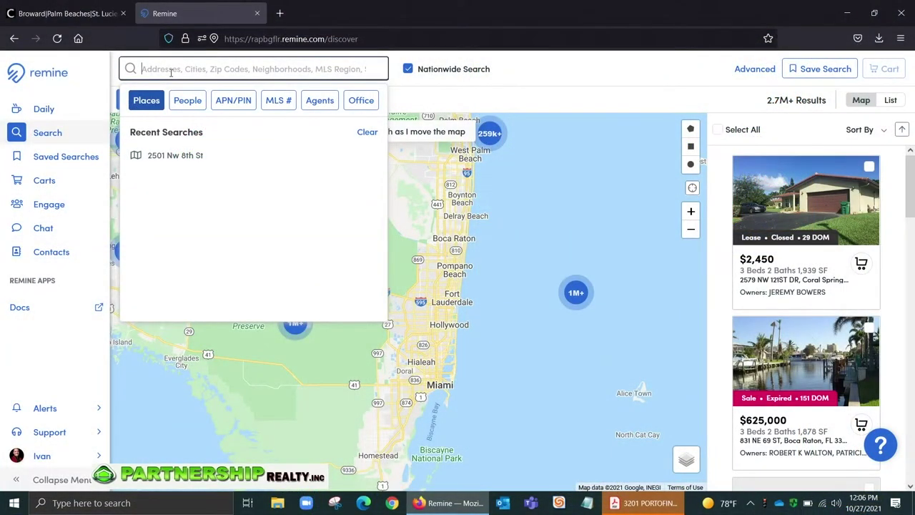
click(453, 102)
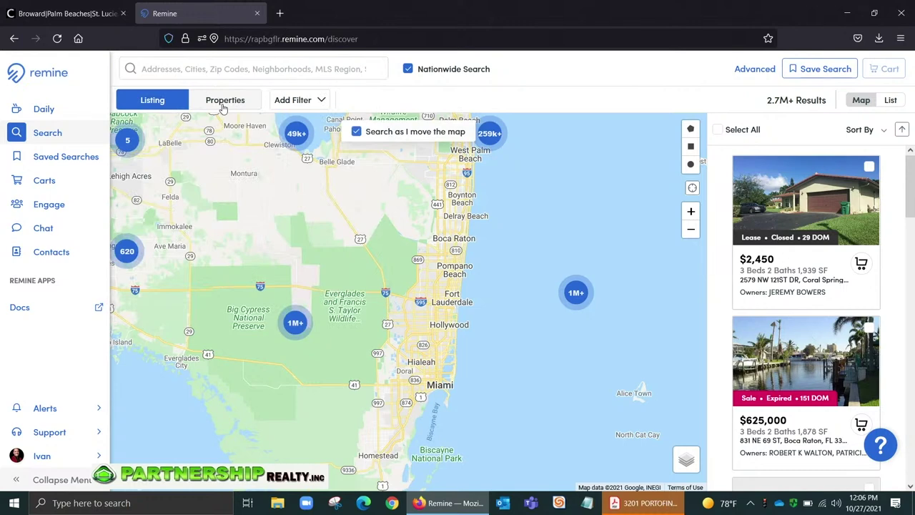
click(223, 103)
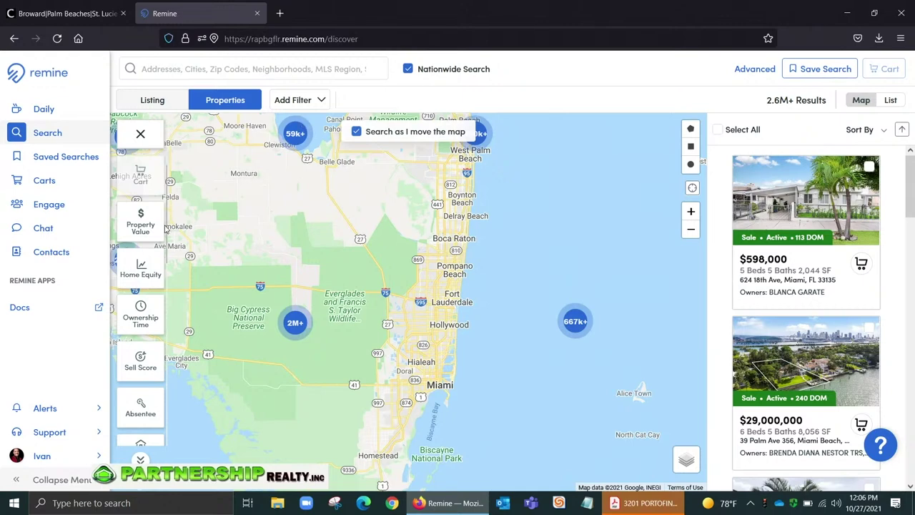
click(306, 102)
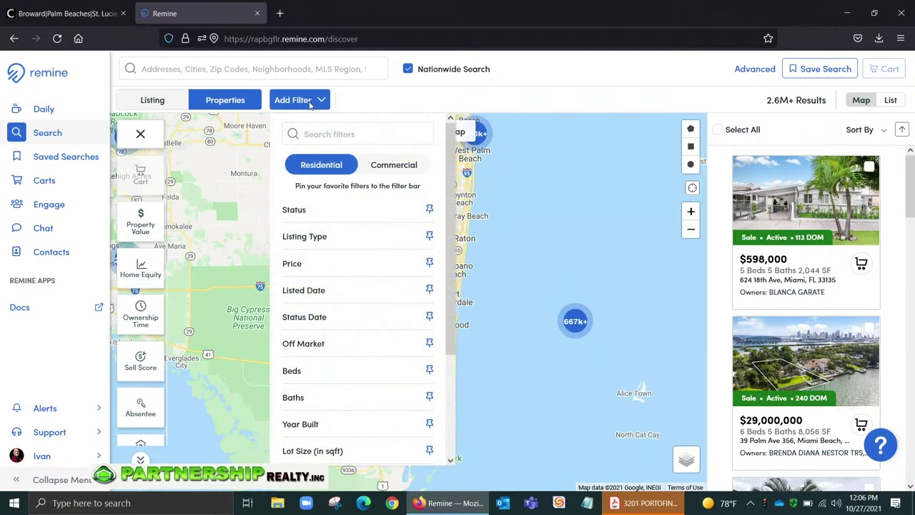
click(309, 104)
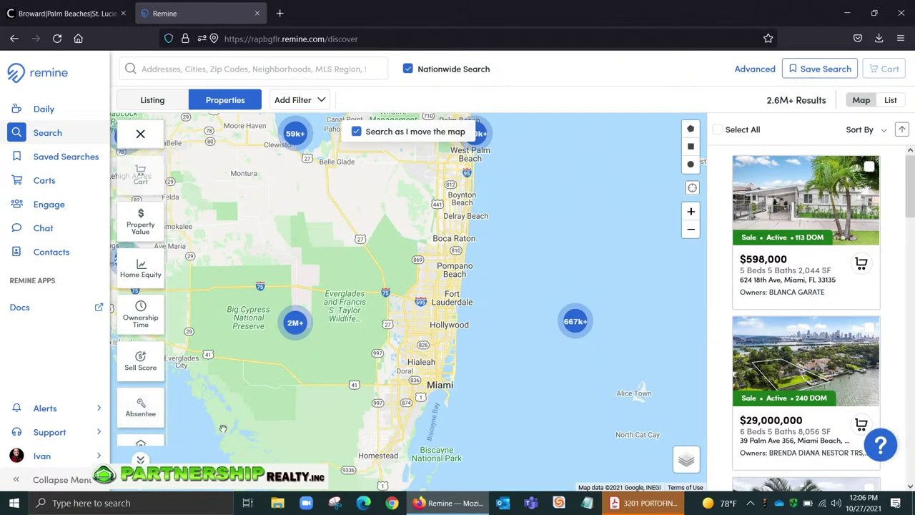
- Filter the properties to Owner Occupant homes with an ownership time of 10 - 15 years
click(149, 417)
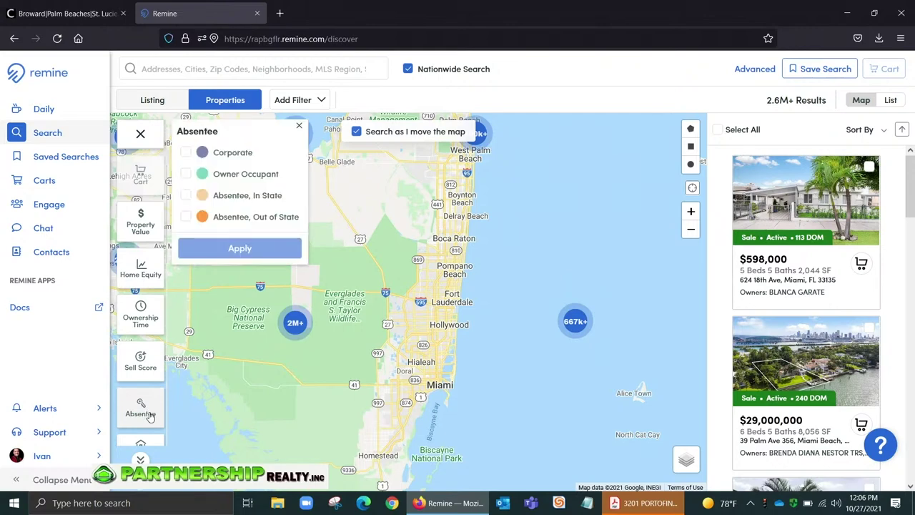
click(238, 176)
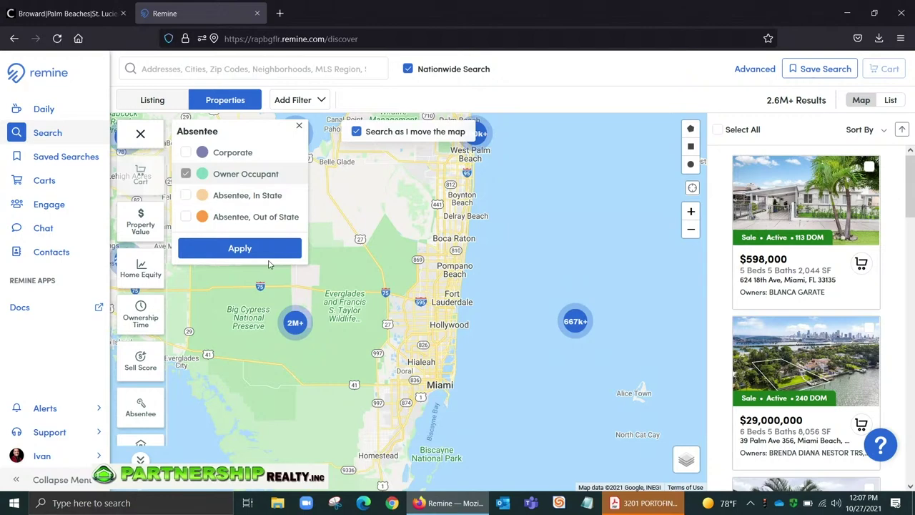
click(238, 255)
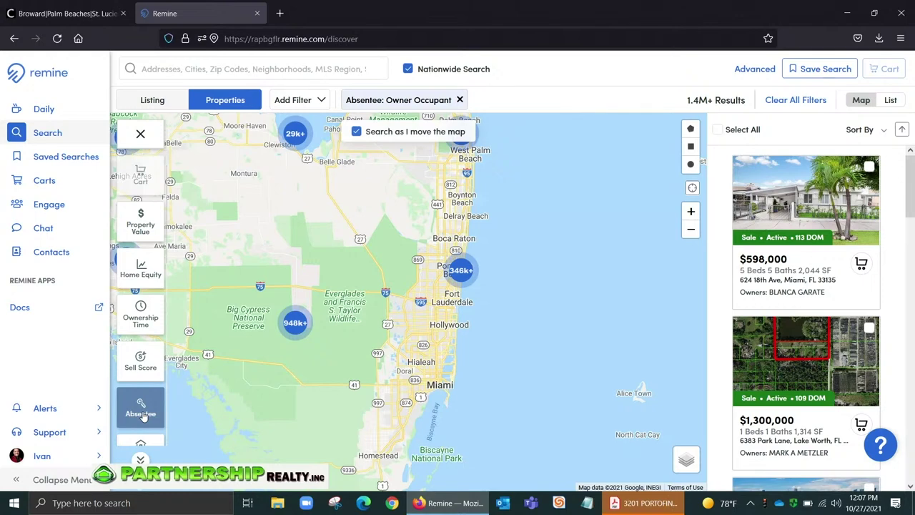
click(141, 324)
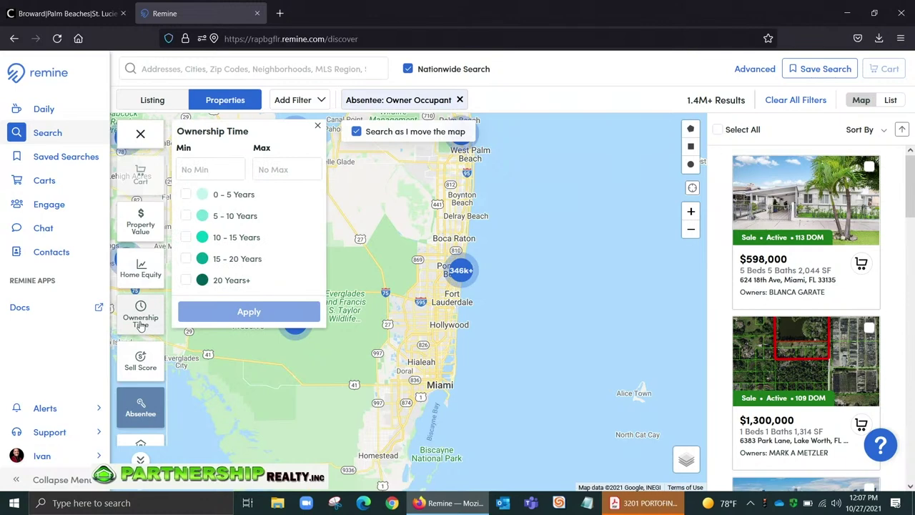
click(186, 238)
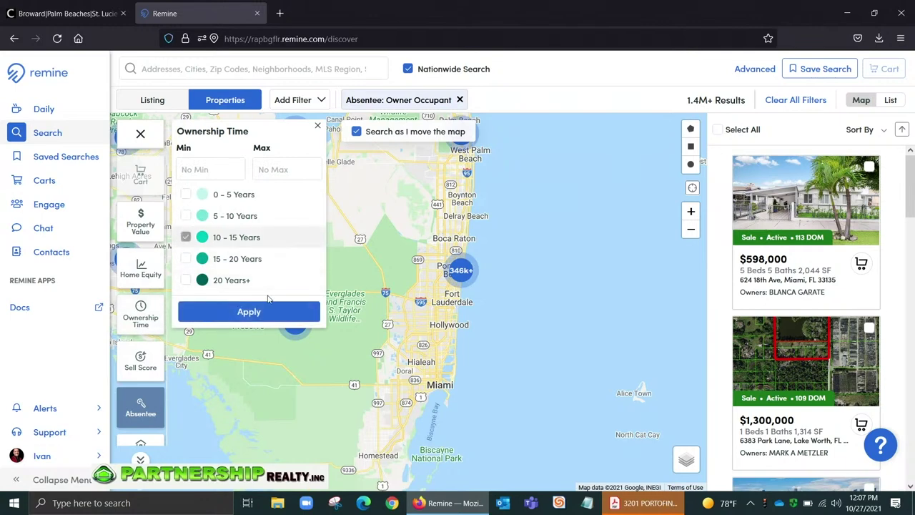
click(252, 311)
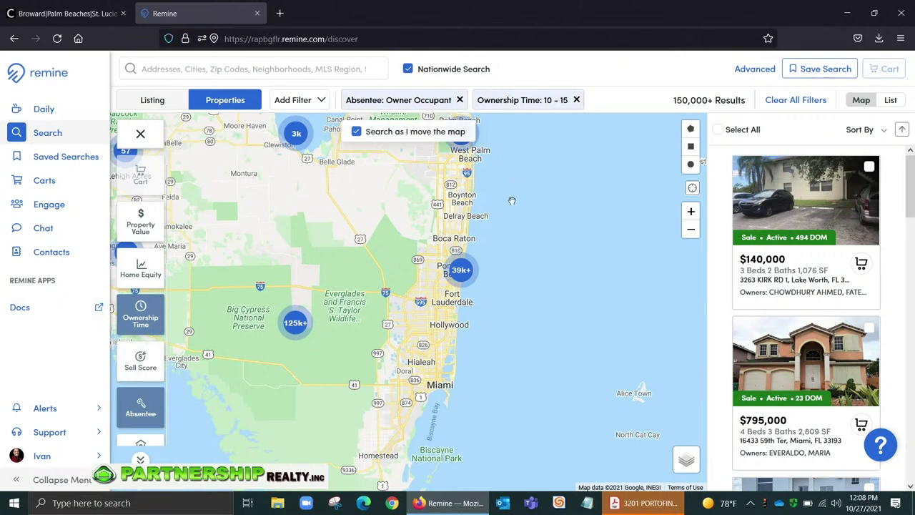
- Remove the Ownership Time and Absentee filters, and filter the properties to a High Sell Score
click(577, 100)
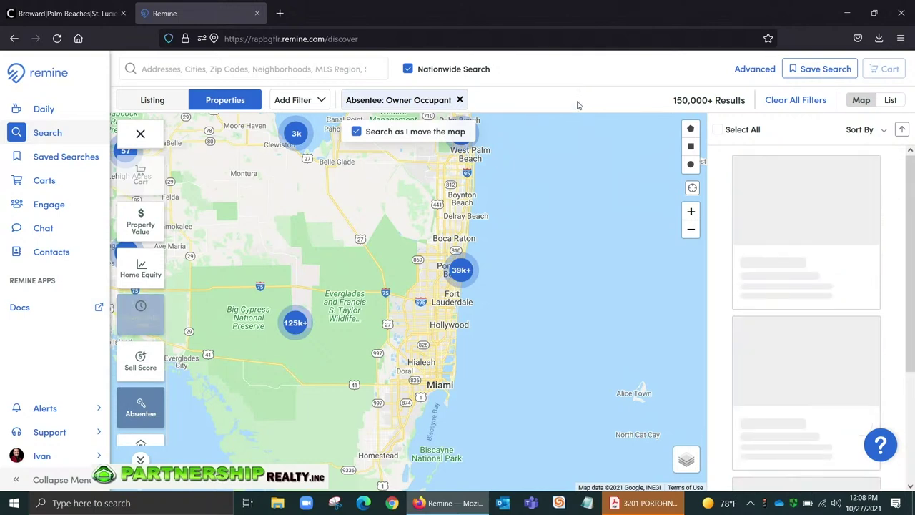
click(460, 100)
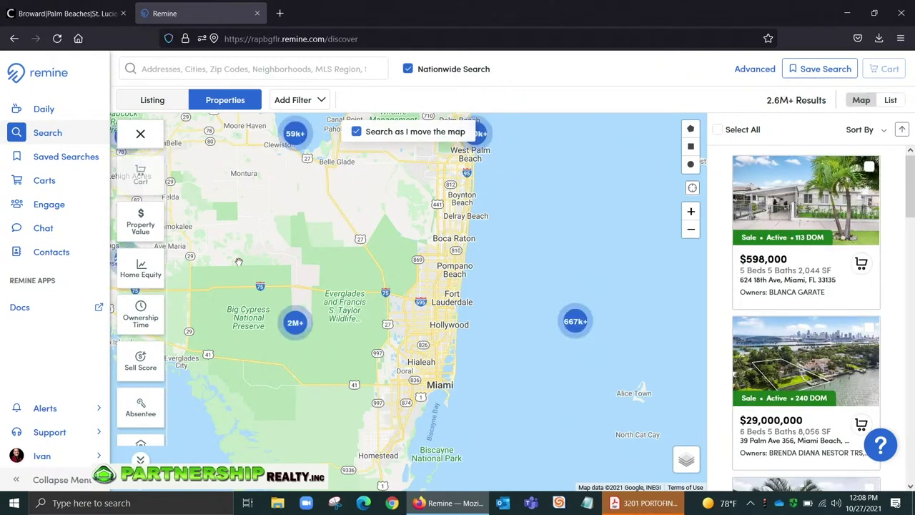
click(160, 373)
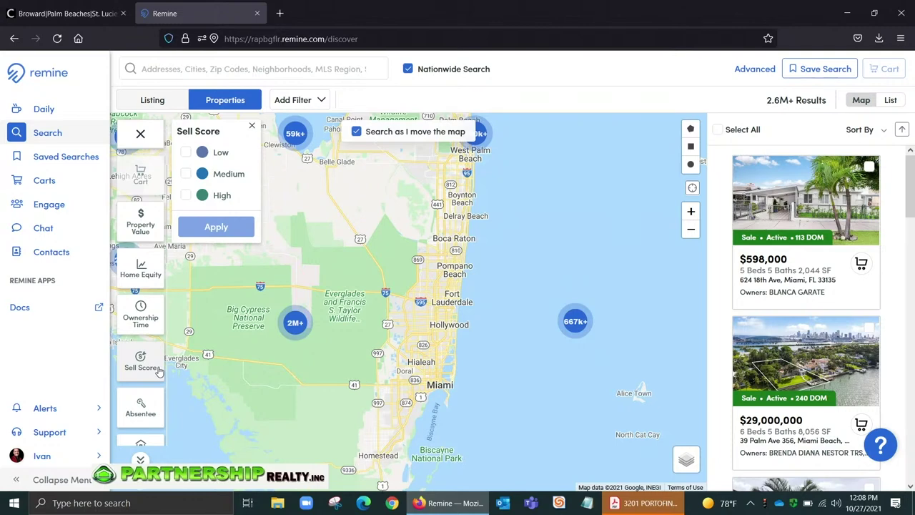
click(225, 161)
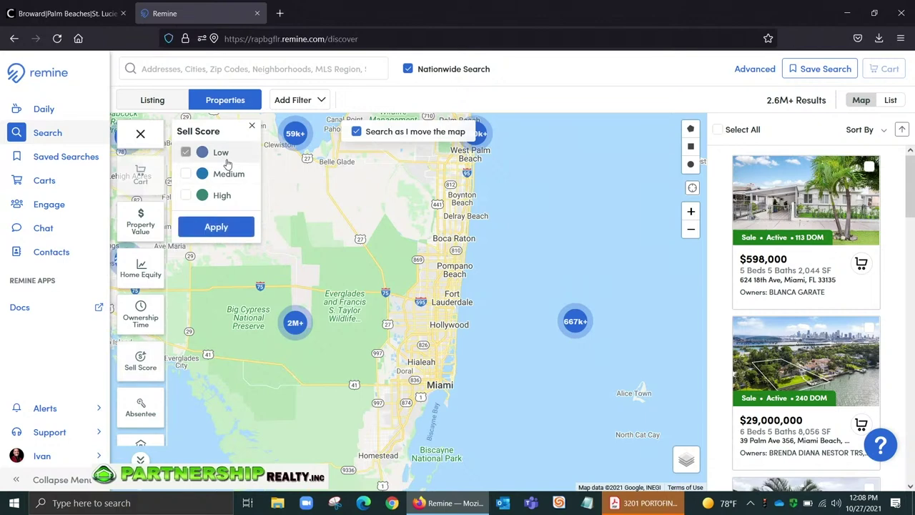
click(226, 203)
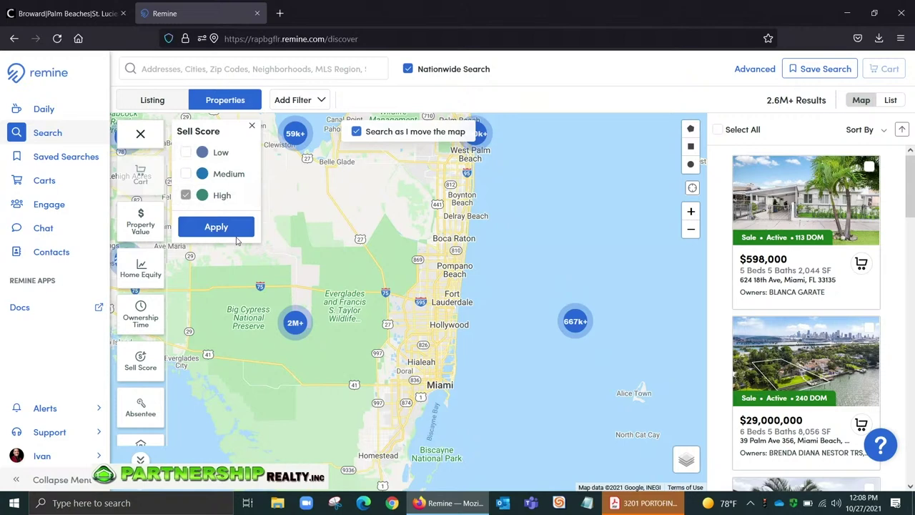
click(216, 228)
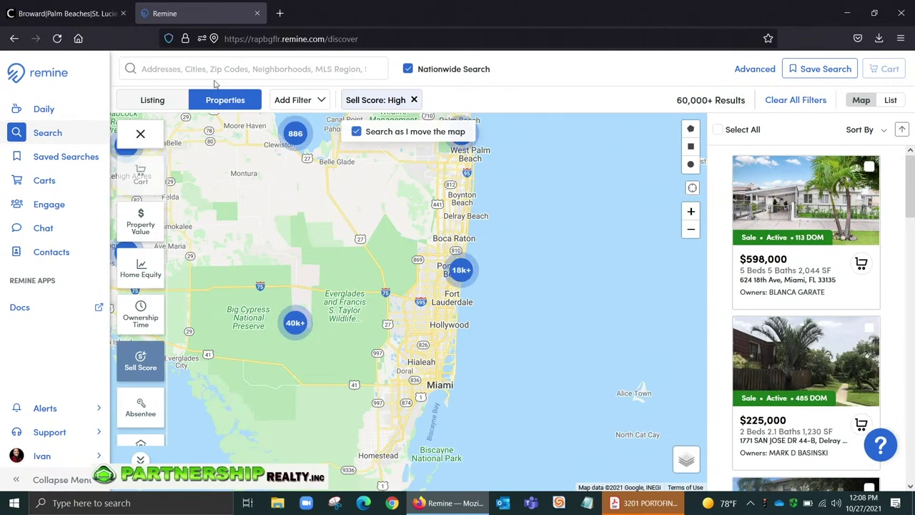
- Narrow the high sell score search to the Coral Springs streets around Woodside Dr and NW 41st St
click(691, 213)
click(697, 214)
drag(658, 158, 598, 229)
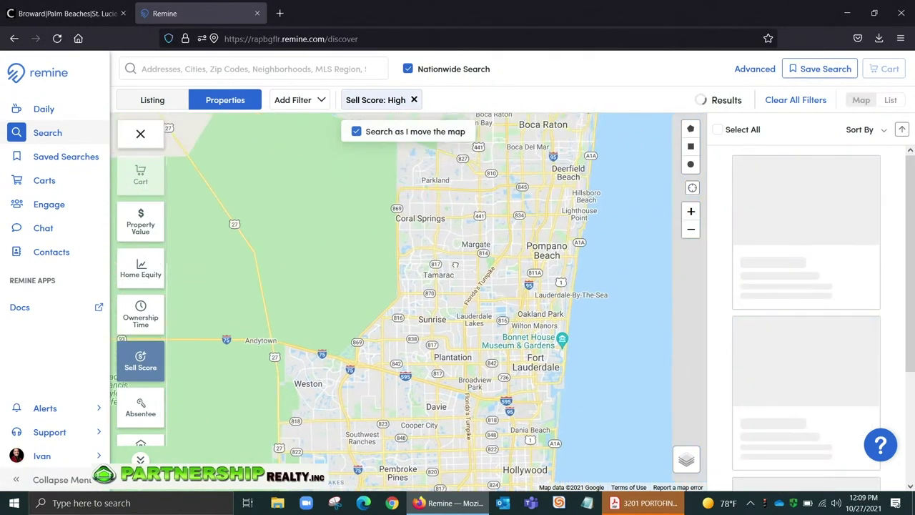
click(691, 209)
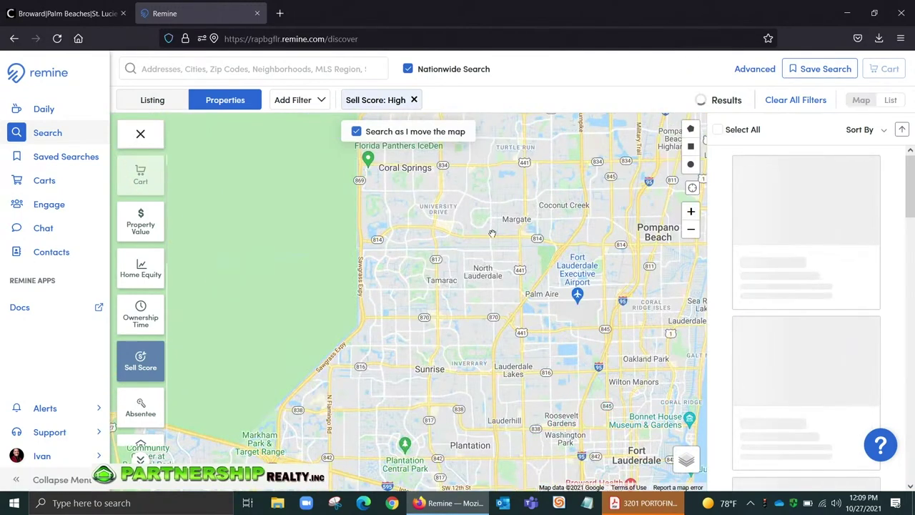
click(462, 188)
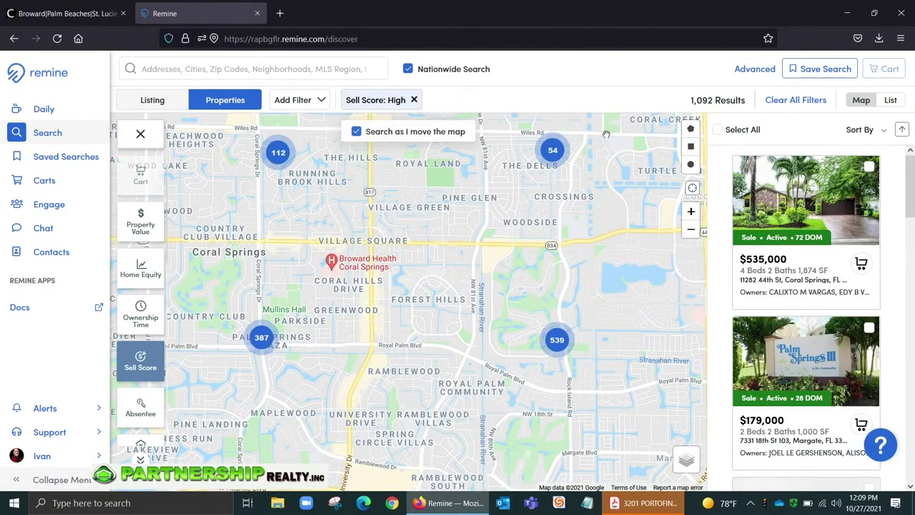
click(556, 159)
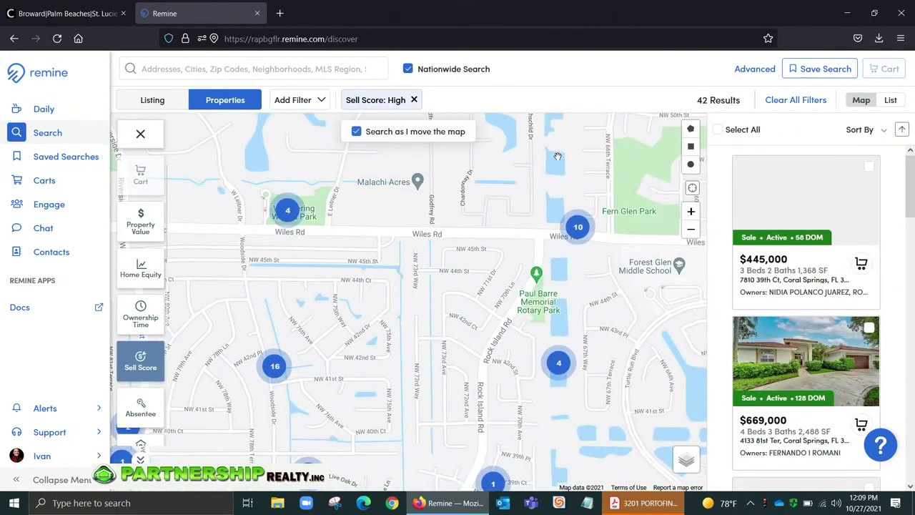
click(275, 375)
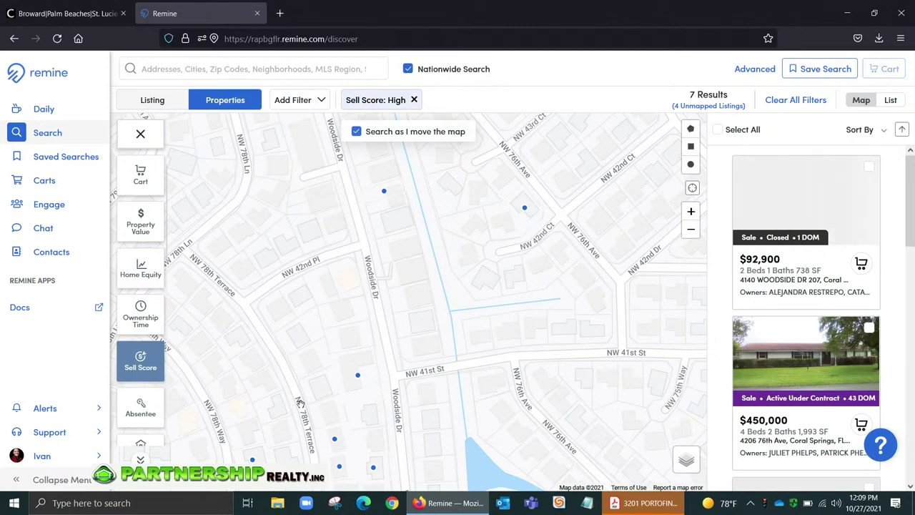
- View the details of the pending $340,000 property on NW 78th Terrace, highlight its estimated equity and close the details
click(336, 442)
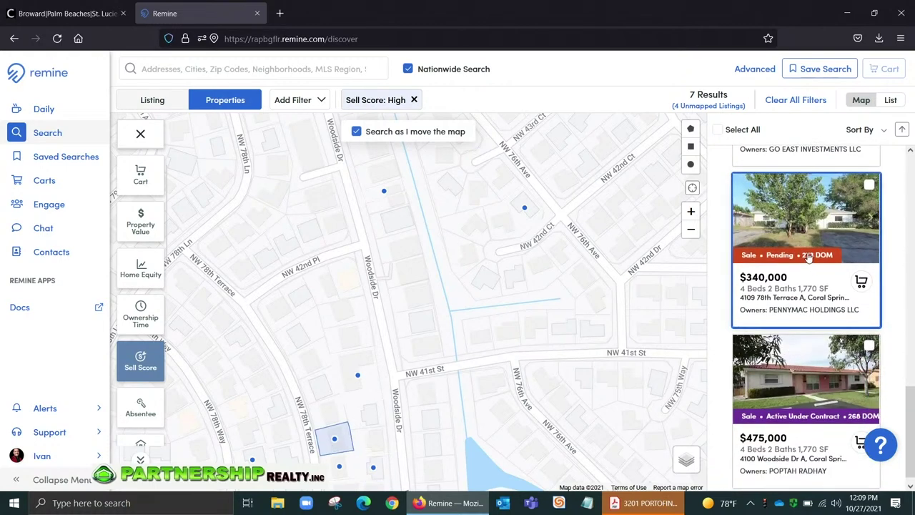
click(786, 283)
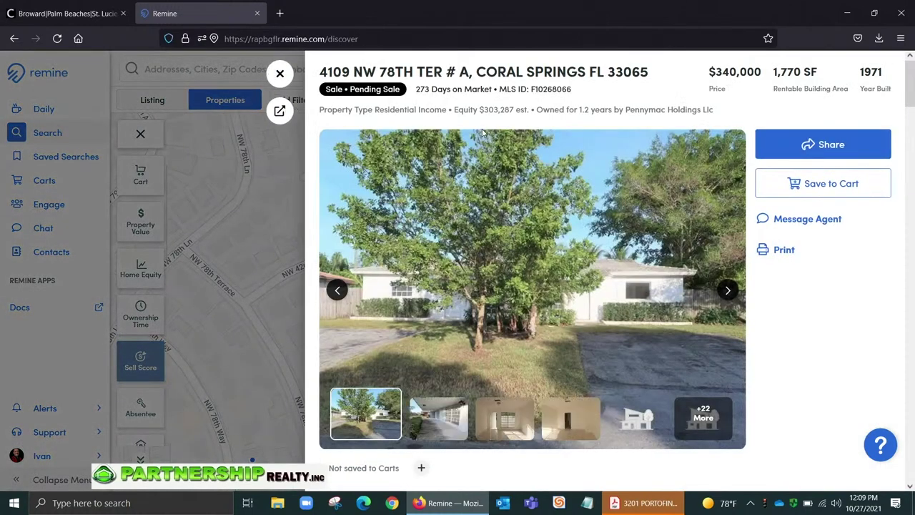
drag(480, 111, 516, 113)
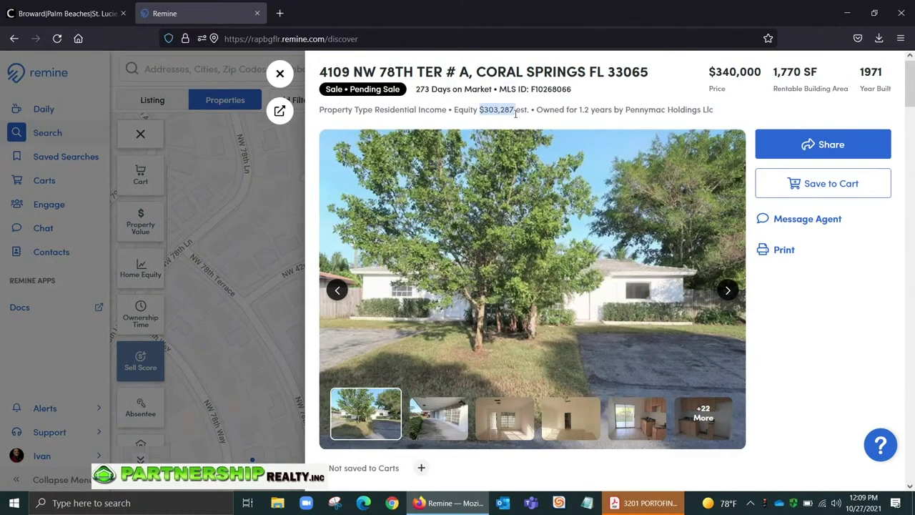
click(278, 74)
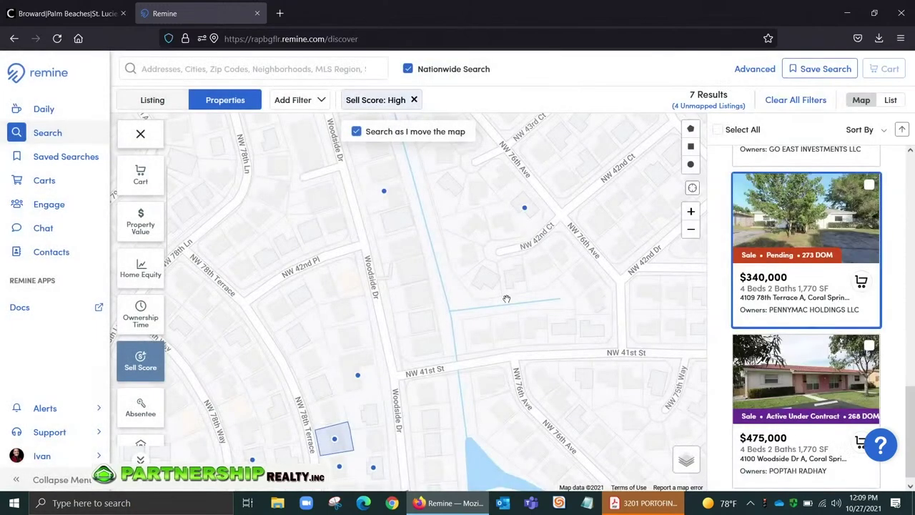
- Remove the high Sell Score filter and filter the properties to a Home Equity of $500,000 - $750,000
drag(379, 431, 409, 290)
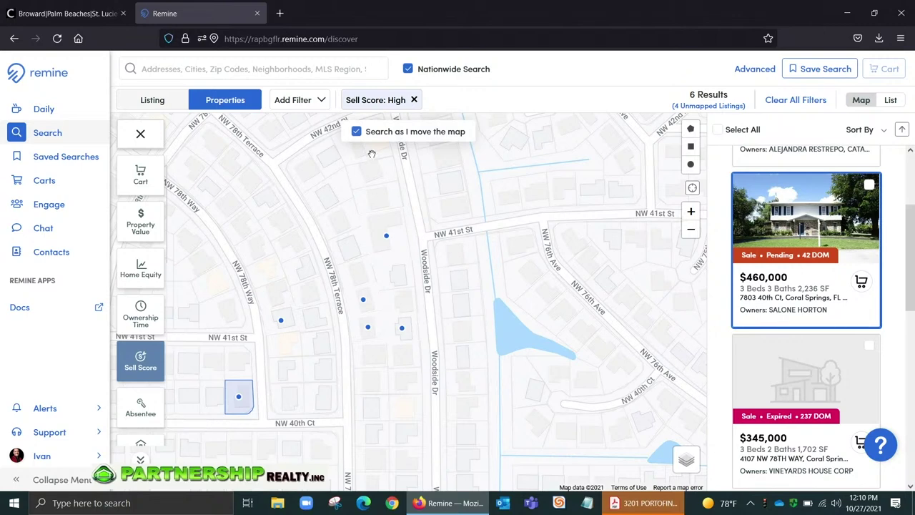
click(414, 100)
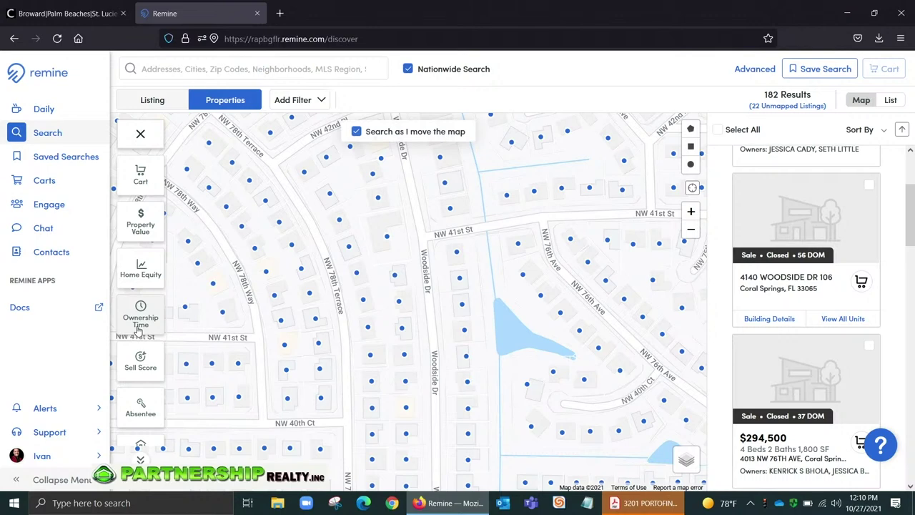
click(147, 286)
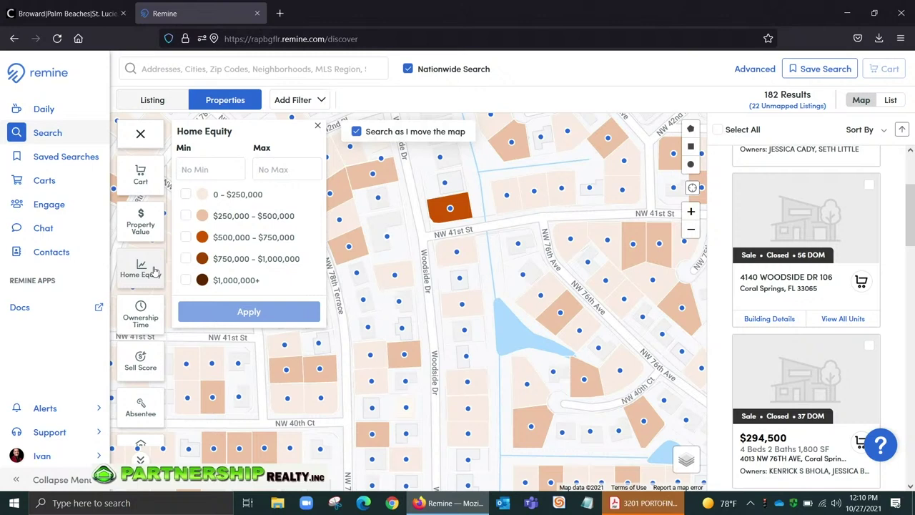
click(243, 243)
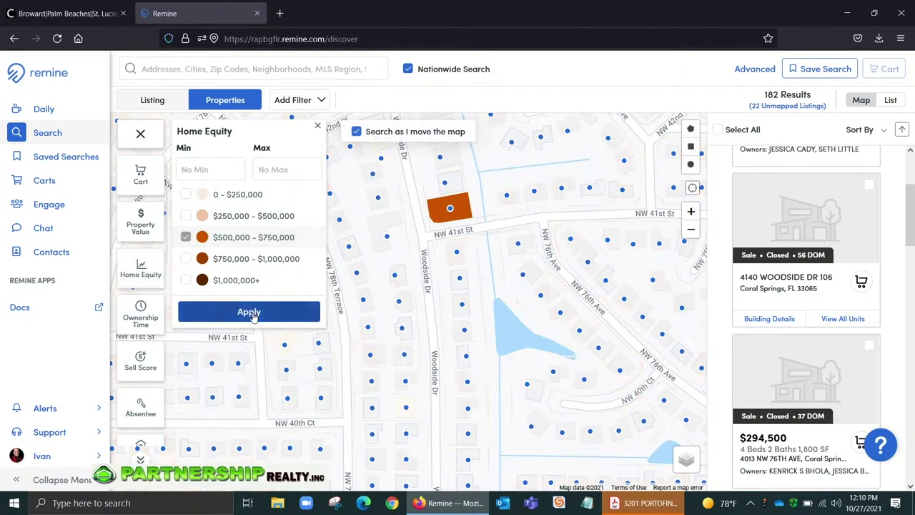
click(249, 312)
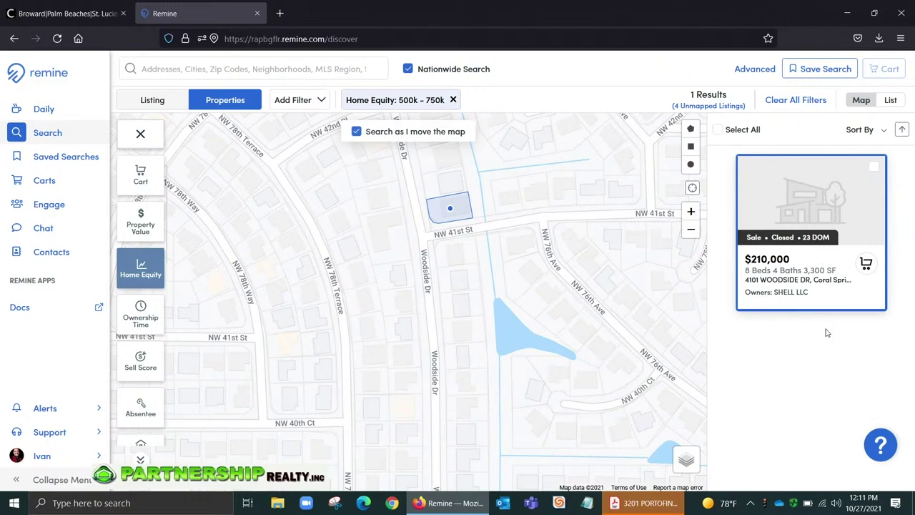
- Replace the Home Equity filter with a Mortgage Rate filter of 6%+ over a wider map area
click(694, 235)
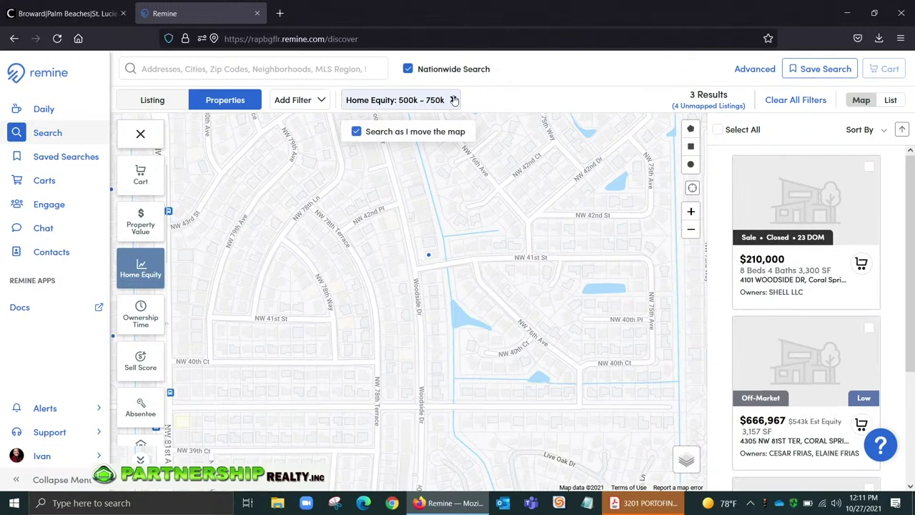
click(454, 100)
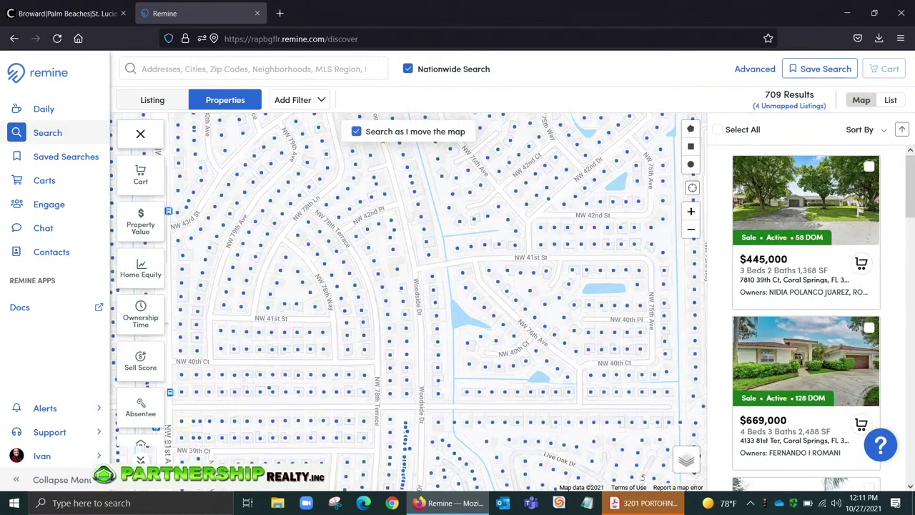
click(140, 459)
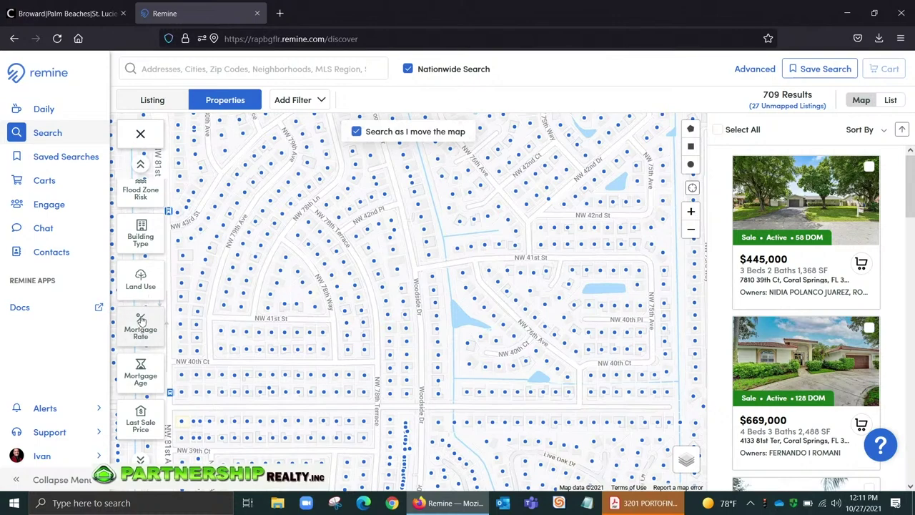
click(136, 344)
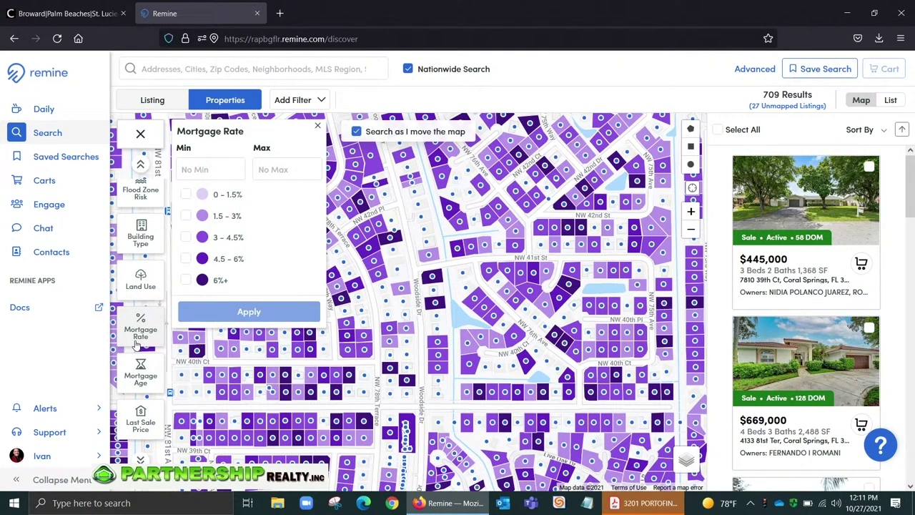
click(186, 281)
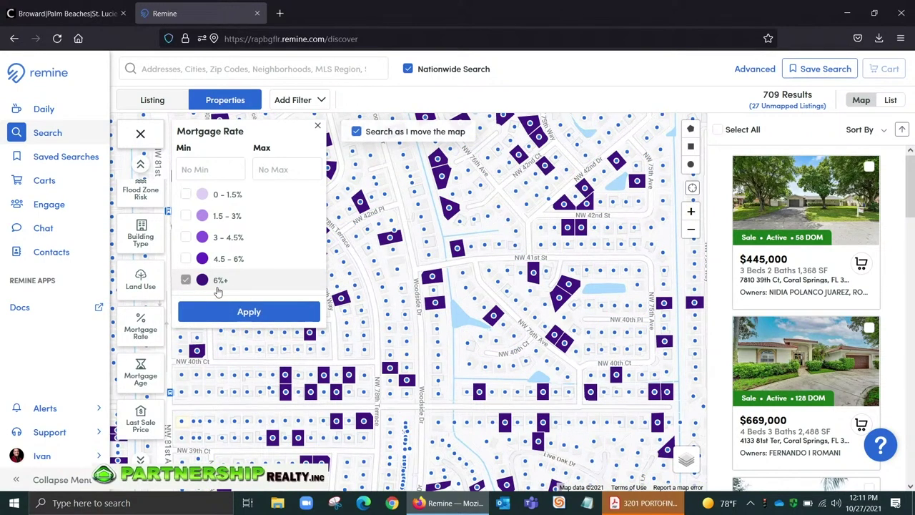
click(255, 314)
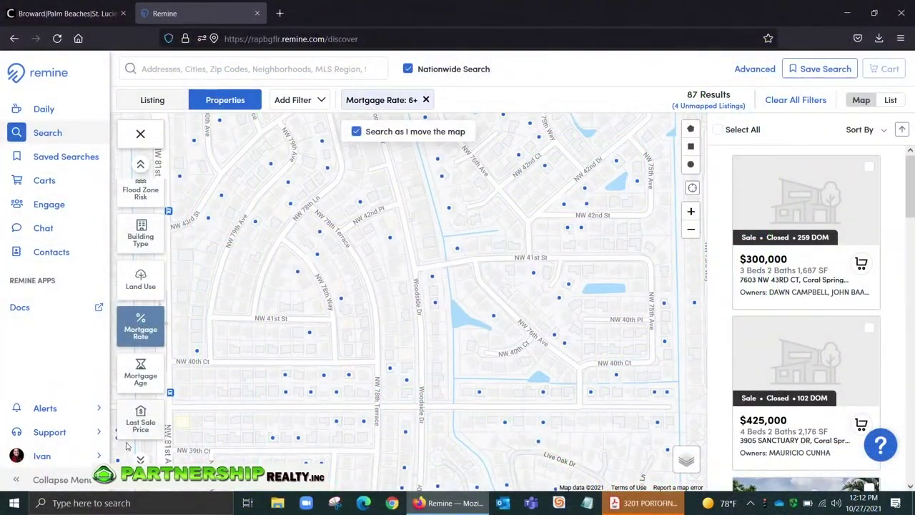
- Look through the remaining map filter categories, view the Land Use options and close them without applying any
scroll(140, 321, down, 3)
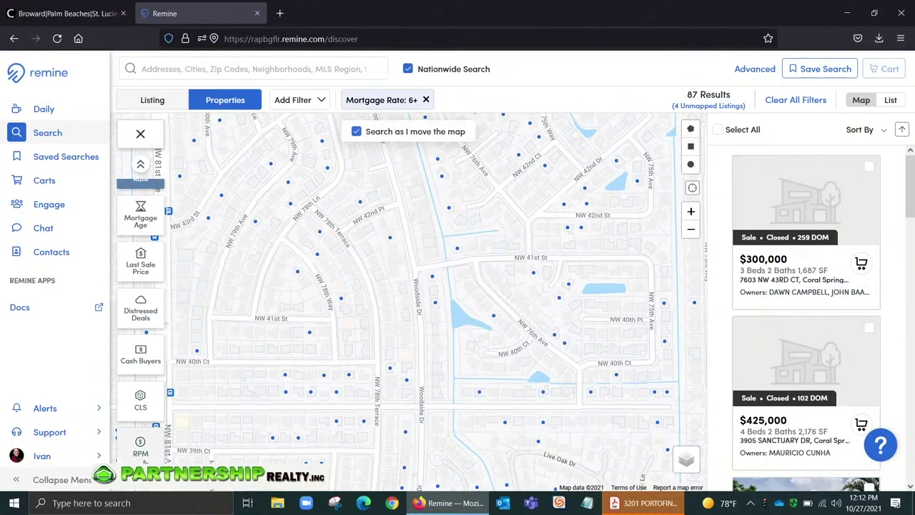
click(141, 172)
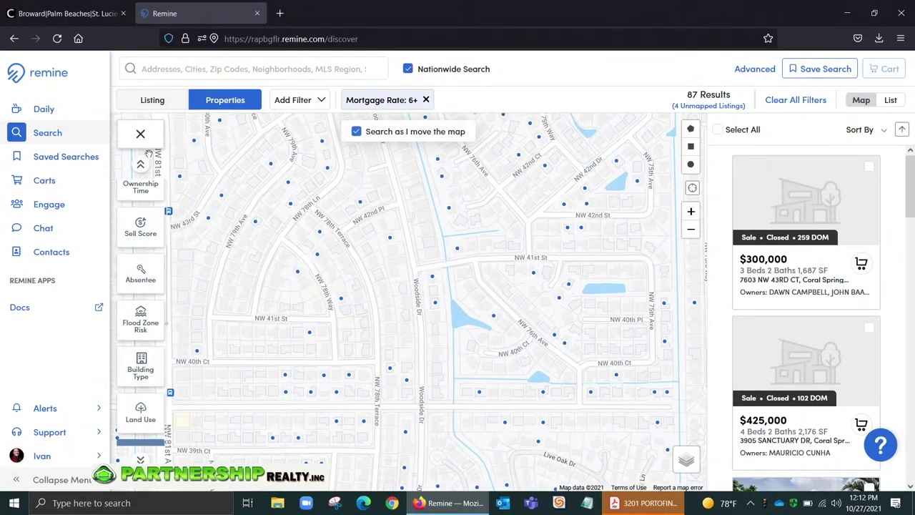
click(150, 419)
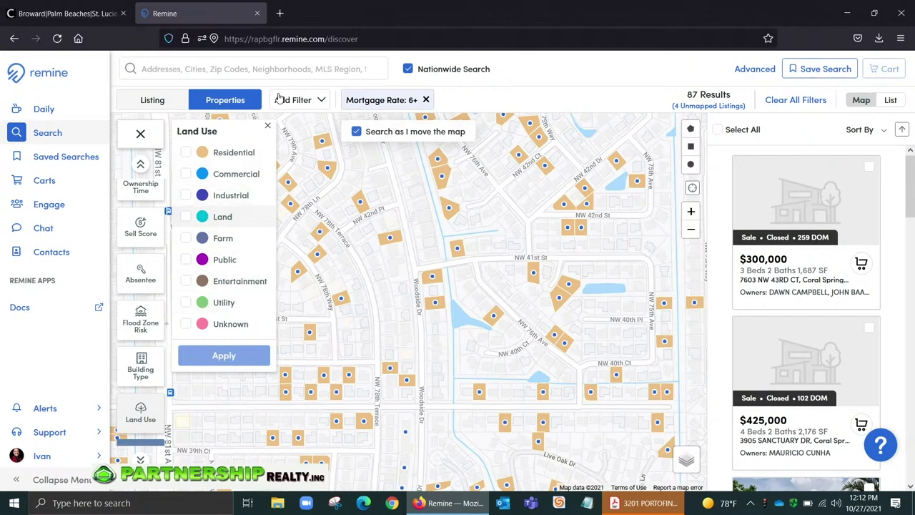
click(268, 126)
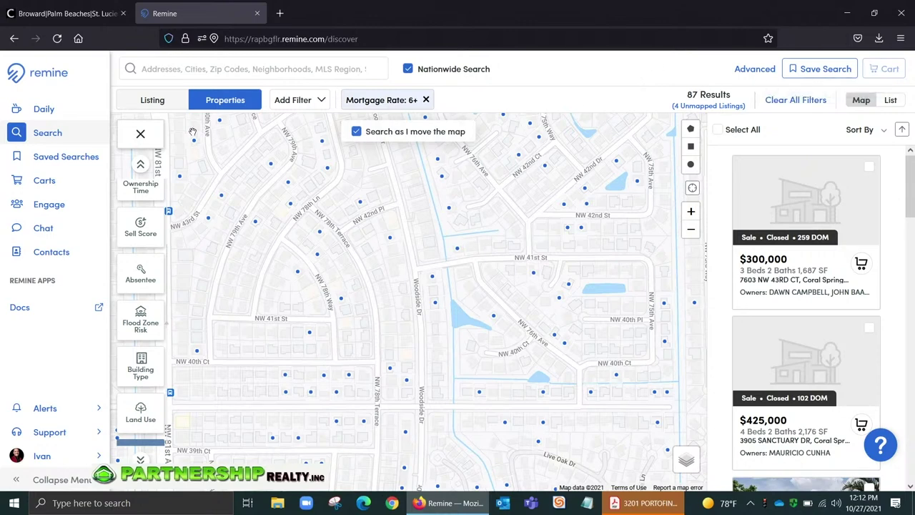
- Open the advanced search and examine its property filters, from Listing Filters through Public Record to Distressed Deals
click(760, 76)
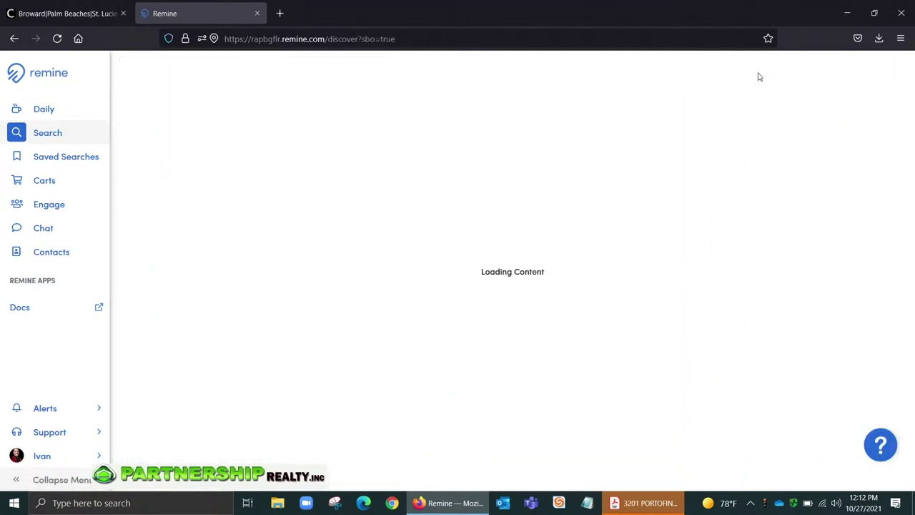
scroll(593, 249, down, 3)
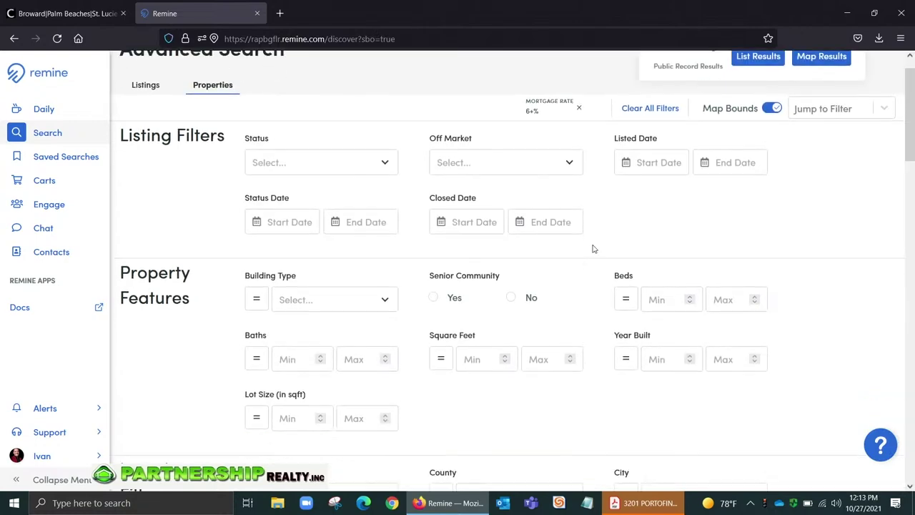
scroll(592, 248, down, 7)
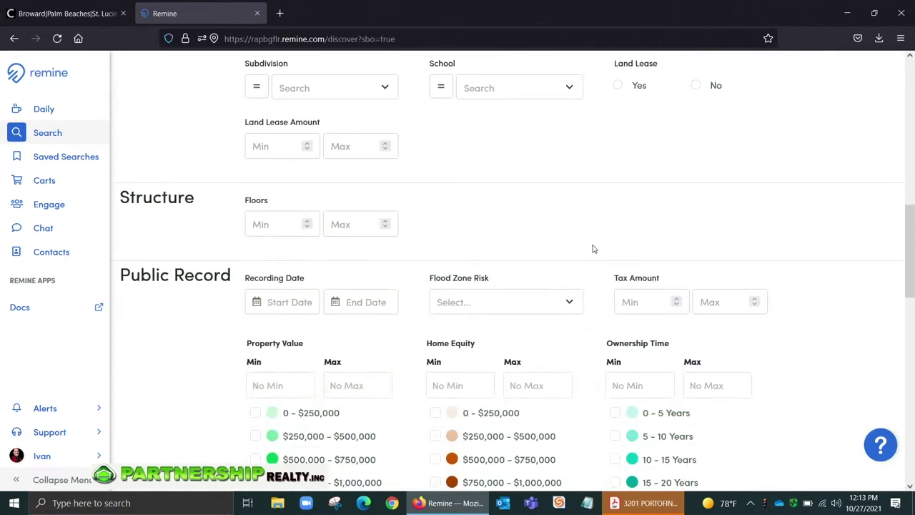
scroll(593, 248, down, 8)
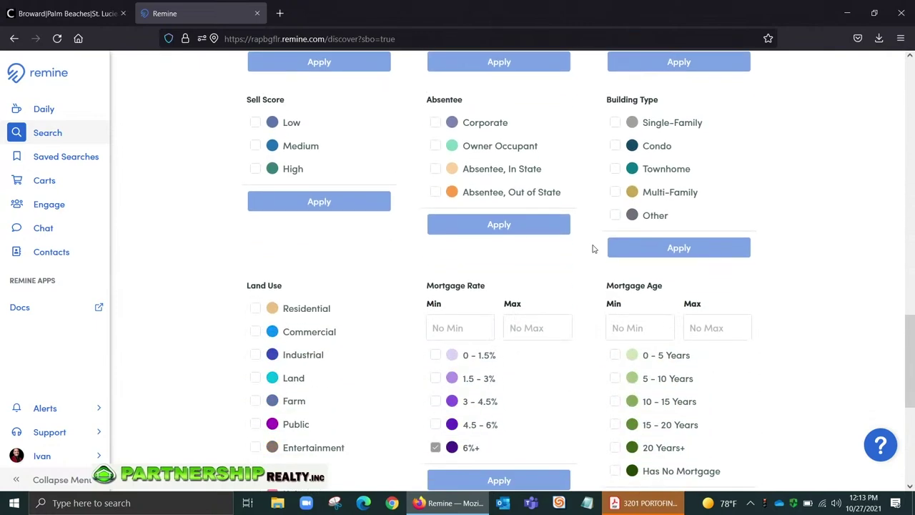
scroll(593, 249, down, 3)
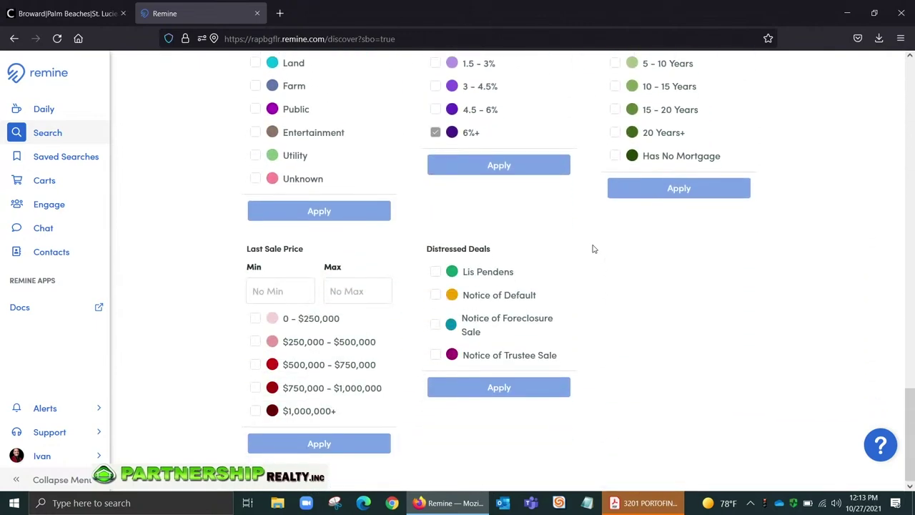
scroll(592, 248, up, 12)
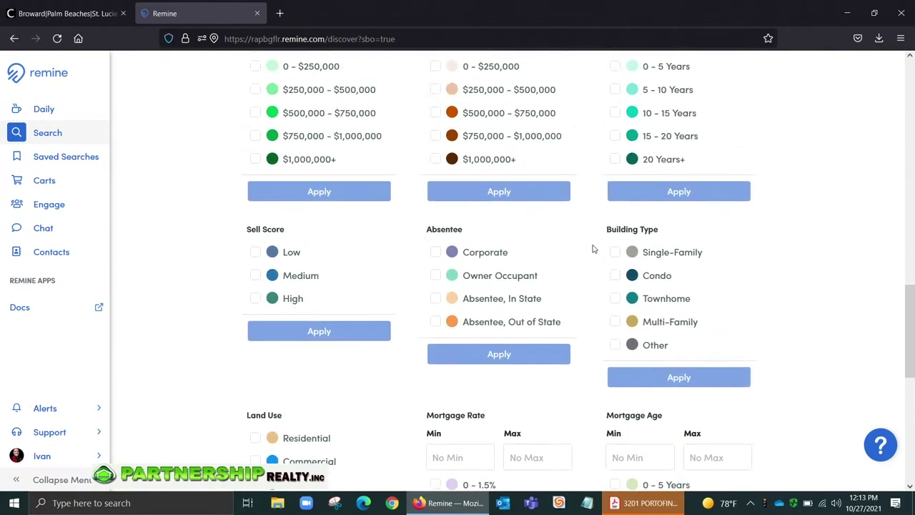
scroll(593, 248, up, 3)
- Select Notice of Default under the Distressed Deals filters
scroll(592, 248, down, 15)
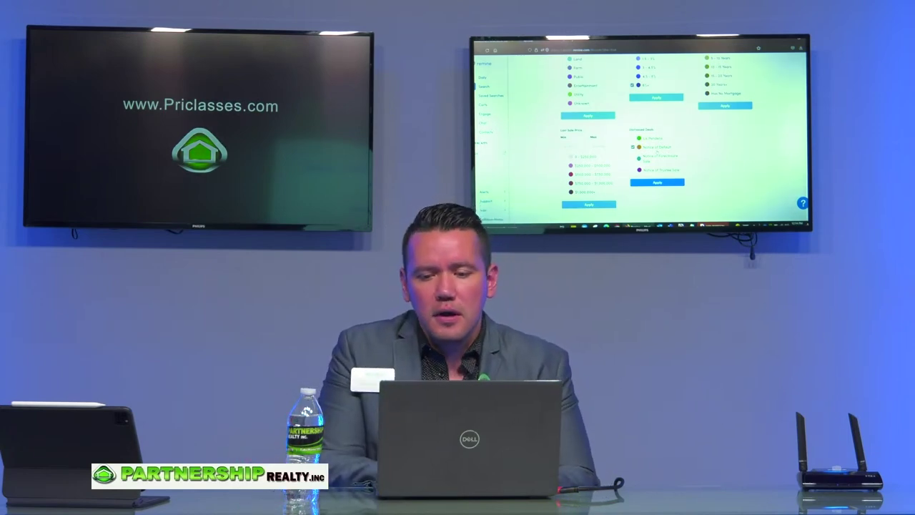
scroll(640, 135, up, 3)
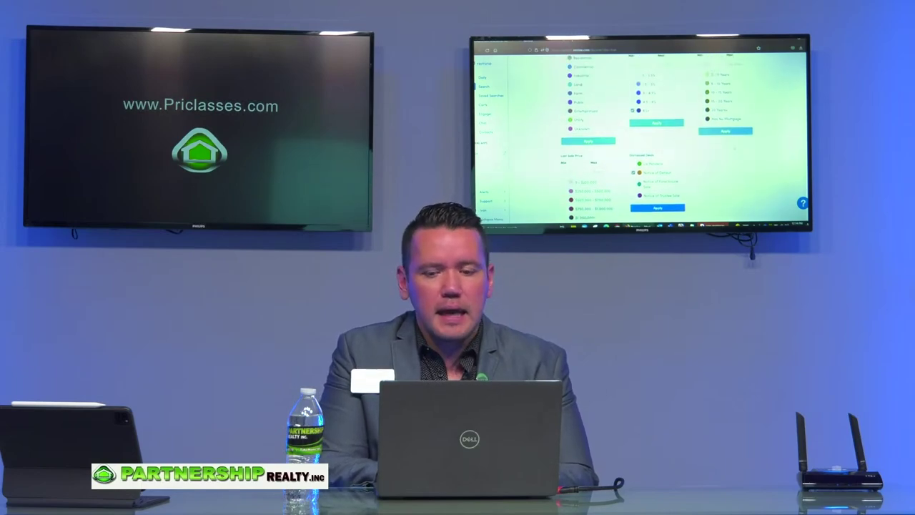
scroll(640, 136, up, 5)
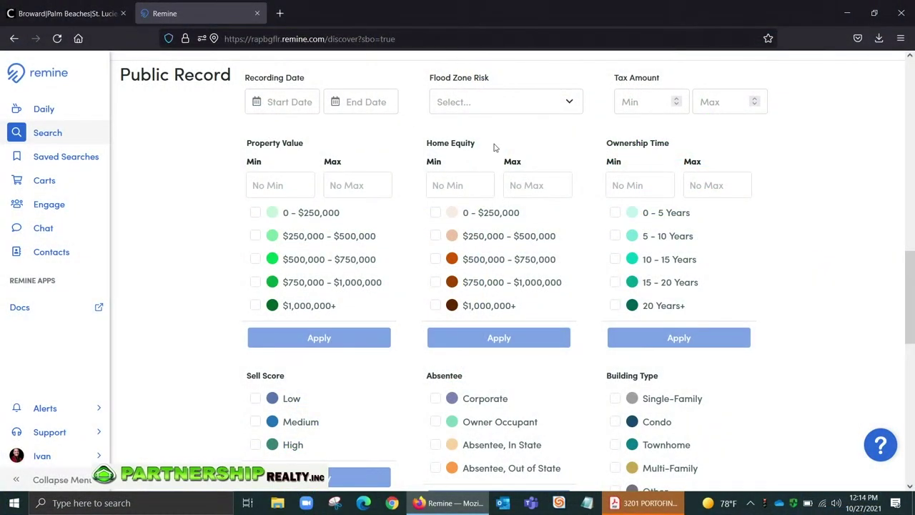
scroll(493, 147, down, 1)
scroll(264, 136, down, 1)
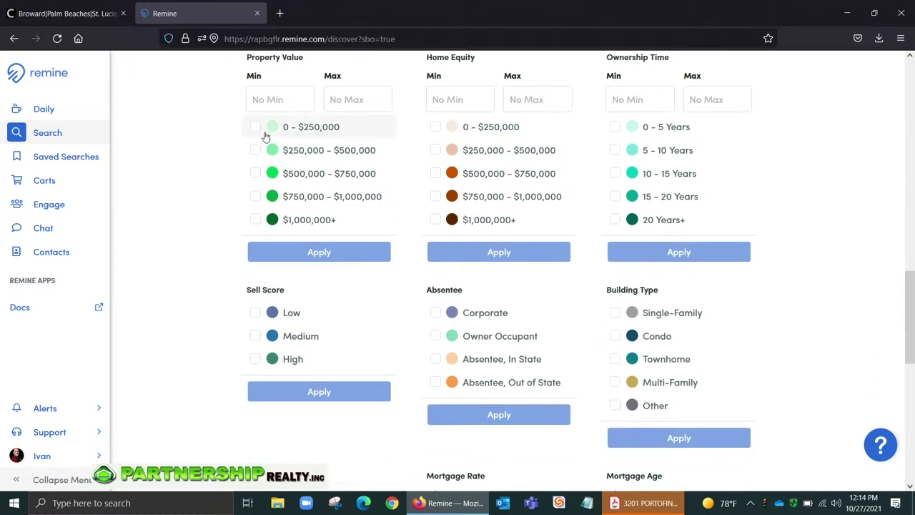
scroll(265, 136, down, 1)
click(264, 136)
scroll(264, 135, down, 2)
scroll(264, 136, up, 2)
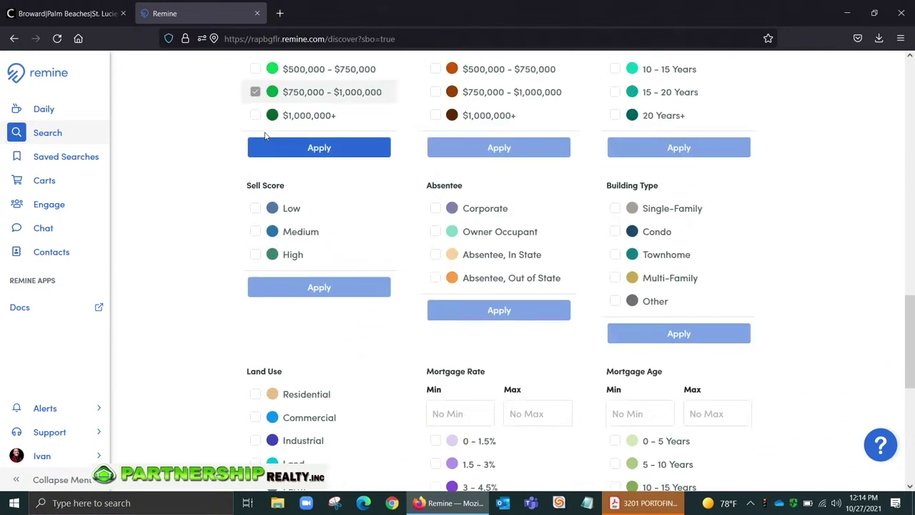
scroll(265, 136, up, 3)
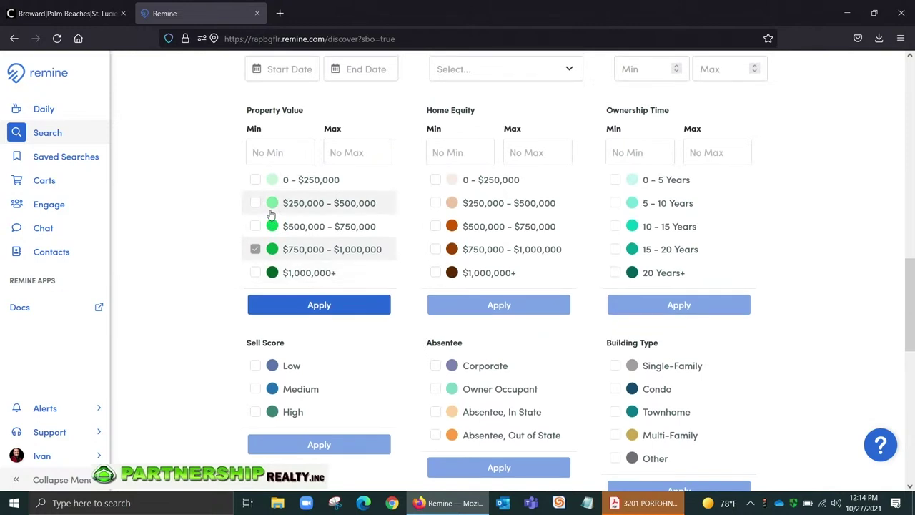
click(255, 249)
- Clear the Notice of Default option under Distressed Deals and return to the map results
scroll(293, 262, down, 2)
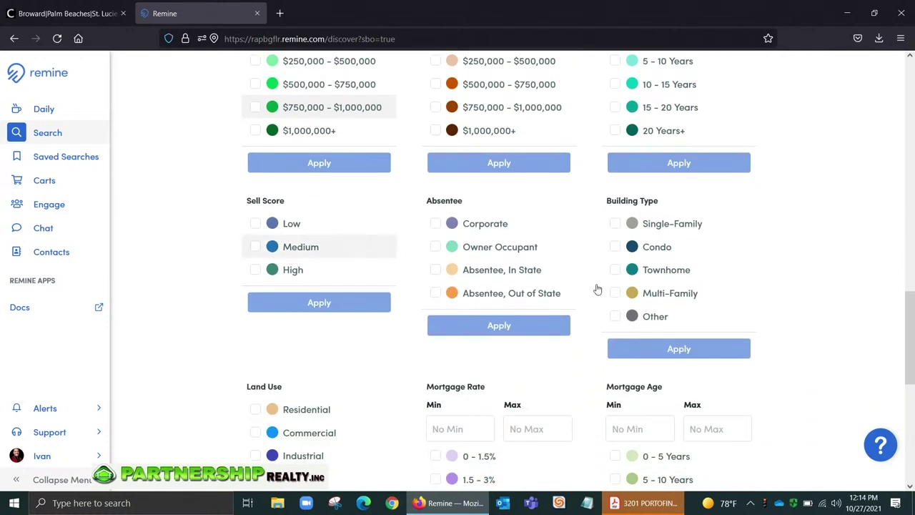
scroll(793, 282, down, 2)
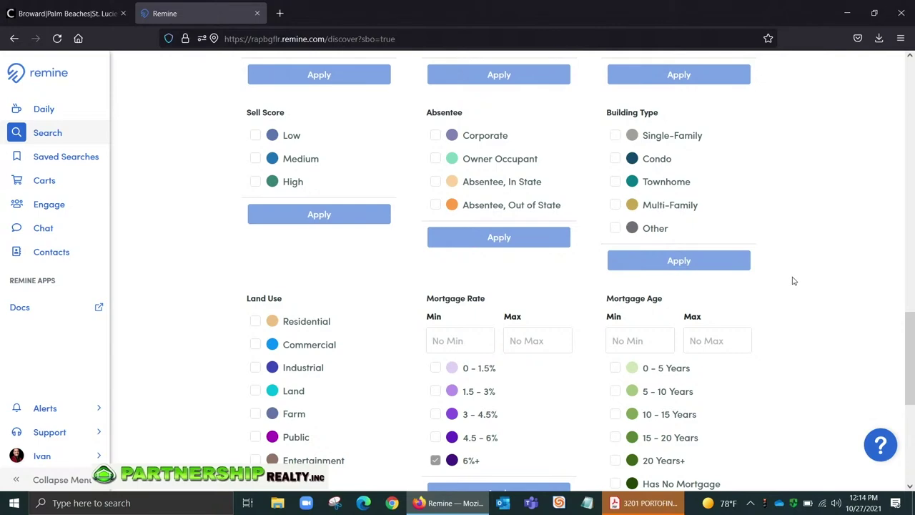
scroll(792, 281, down, 5)
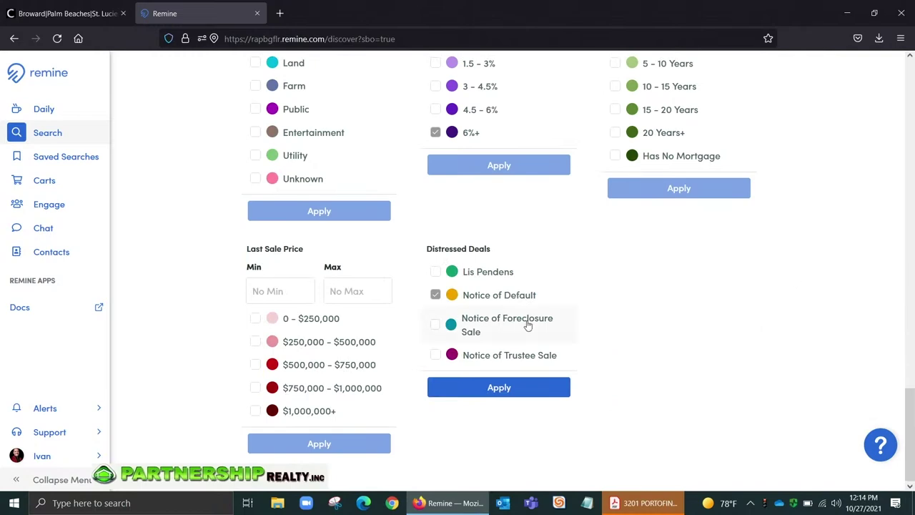
click(435, 295)
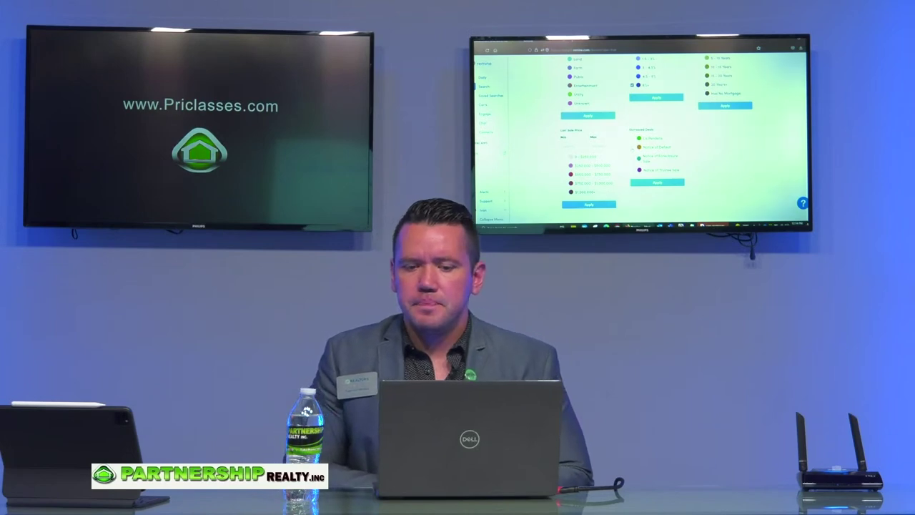
scroll(644, 136, up, 10)
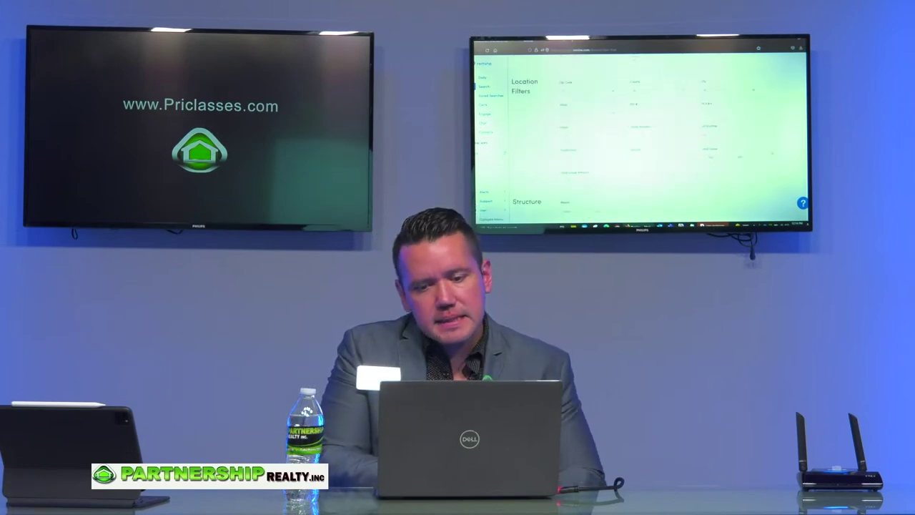
scroll(643, 135, up, 5)
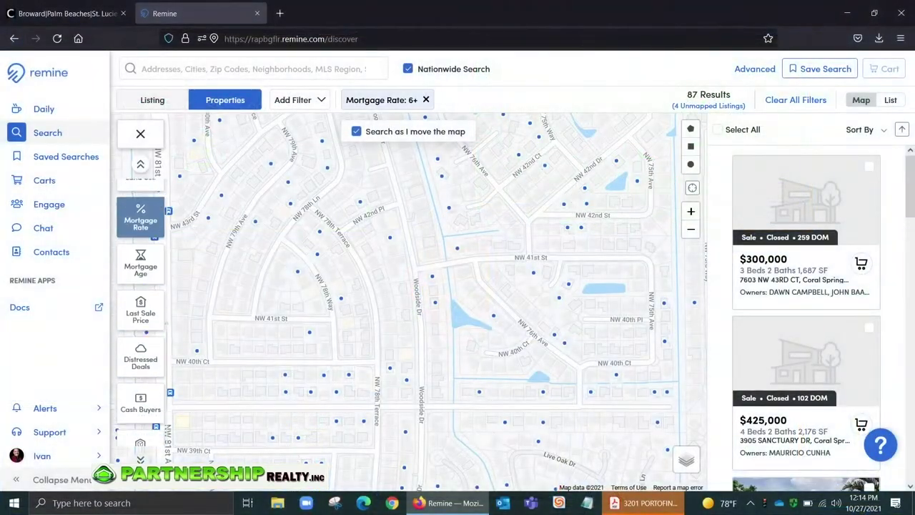
- View the information on RPM, the Rent Prediction Model, among the map filter categories
scroll(140, 286, down, 1)
click(141, 459)
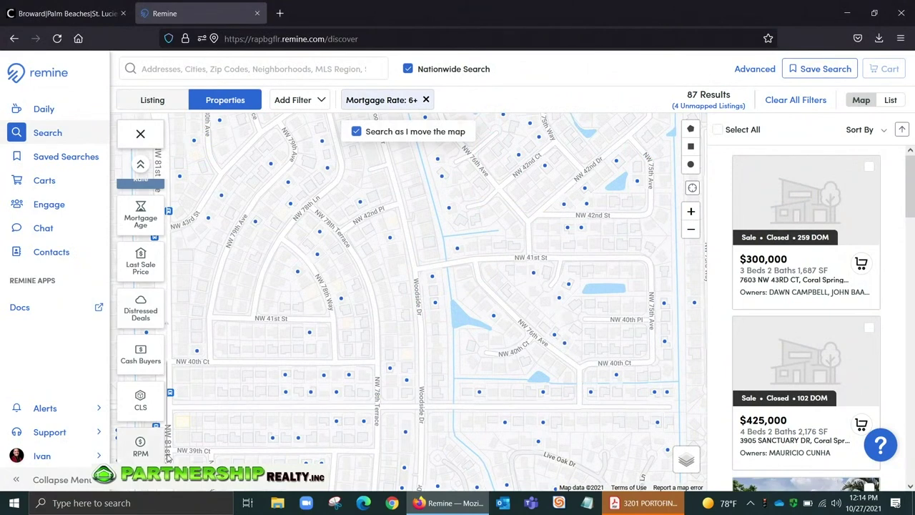
click(151, 454)
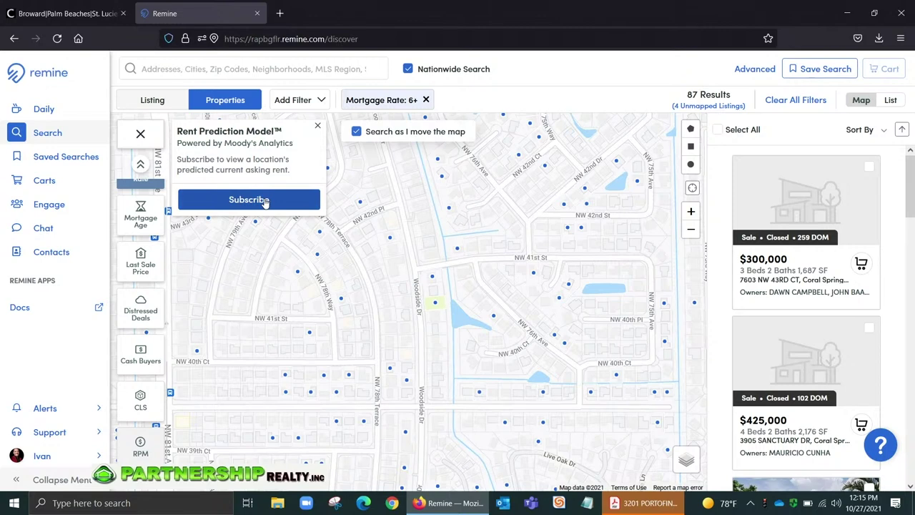
- View the information on CLS, the Commercial Location Score, among the map filter categories and close it
click(129, 411)
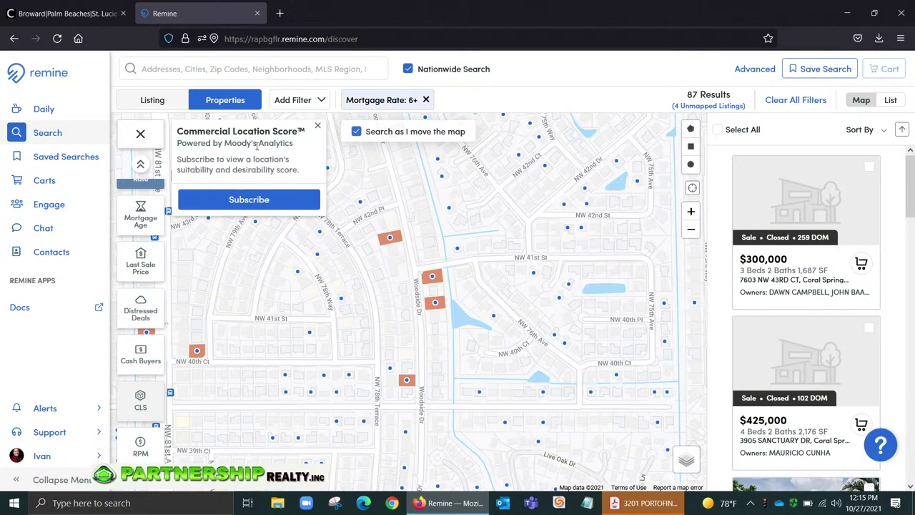
drag(225, 144, 292, 151)
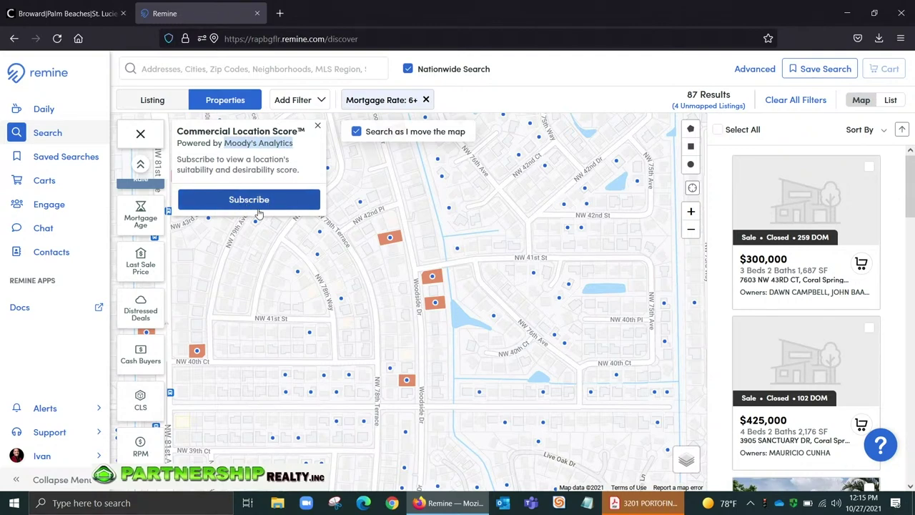
click(319, 128)
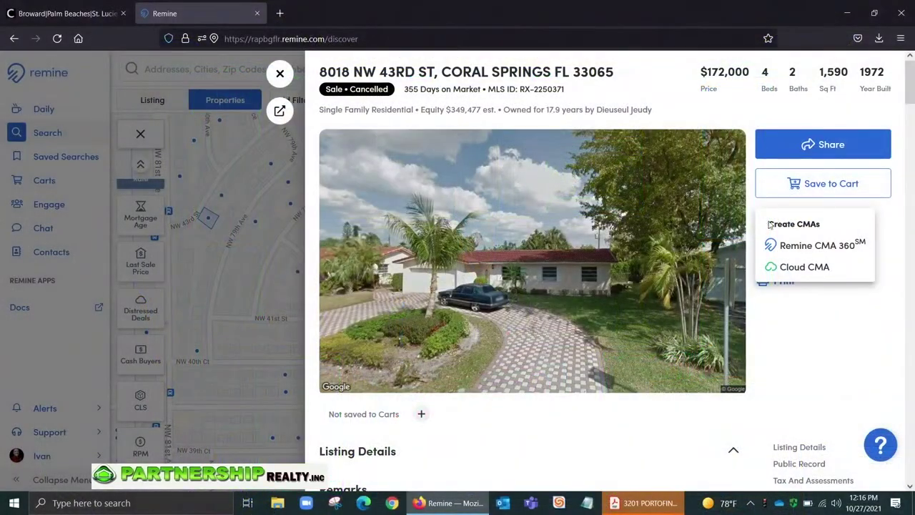
- Start a Remine CMA 360 report for the opened Coral Springs property
click(802, 248)
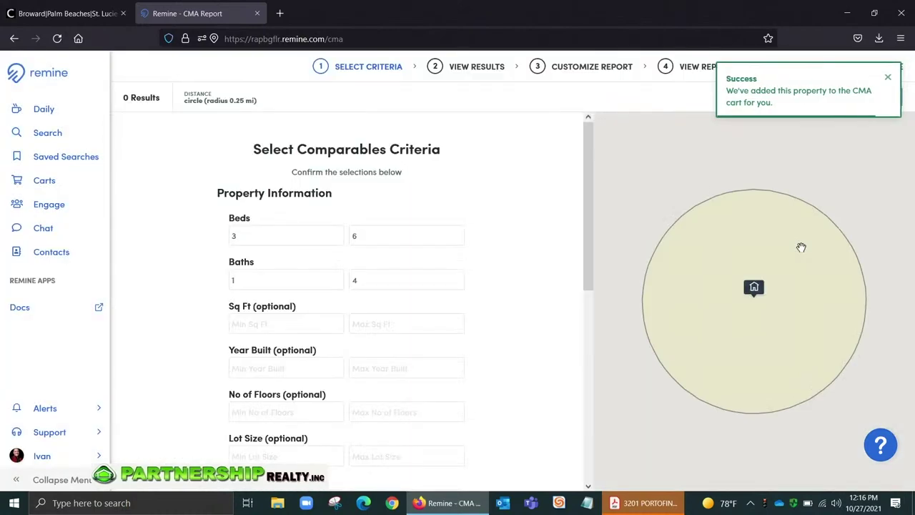
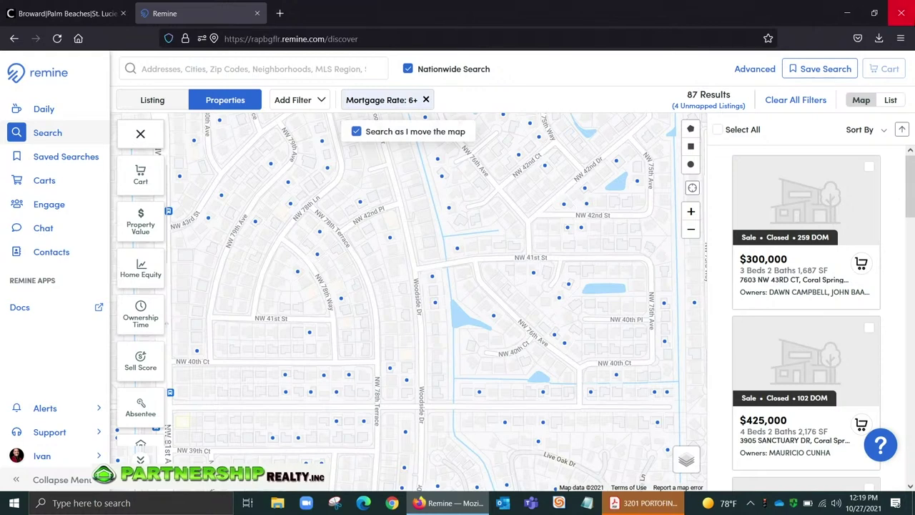
- Show the filtered property results as a list and select all of them
click(900, 105)
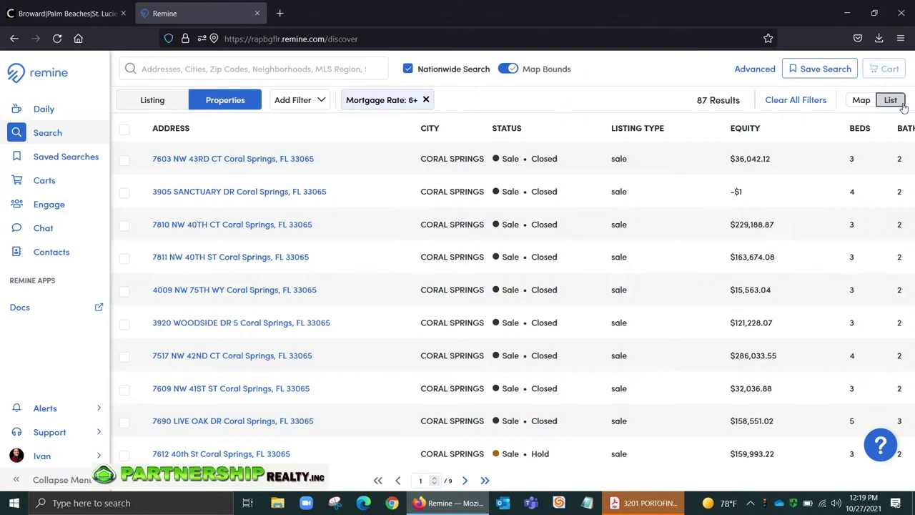
click(124, 131)
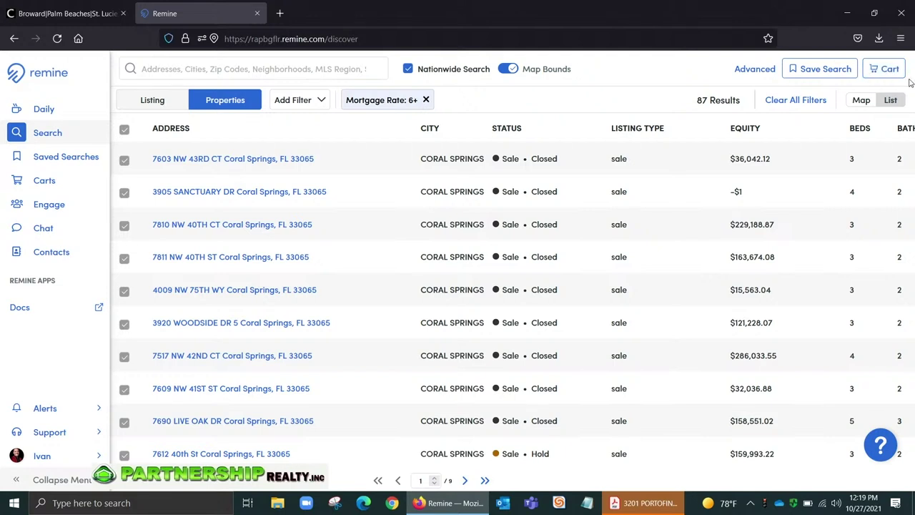
- Add the selected properties to a new cart named Campana de taza de interes
click(886, 71)
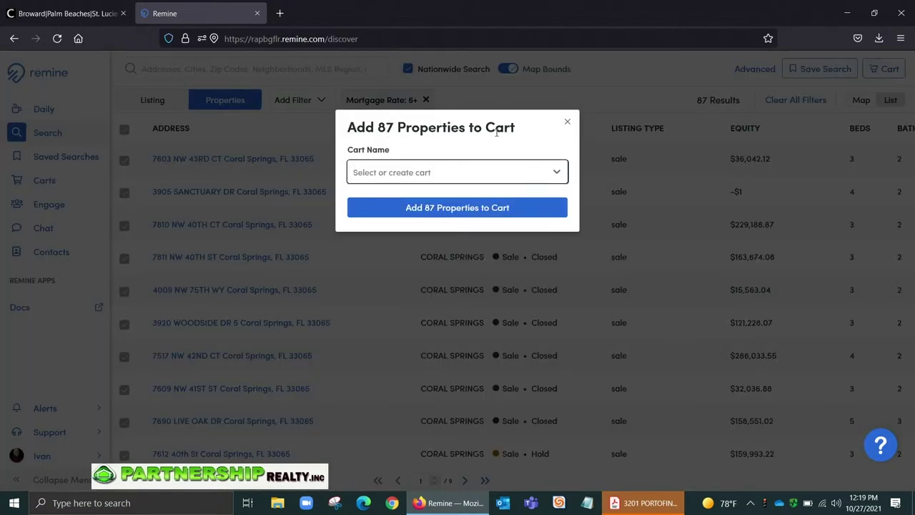
click(557, 173)
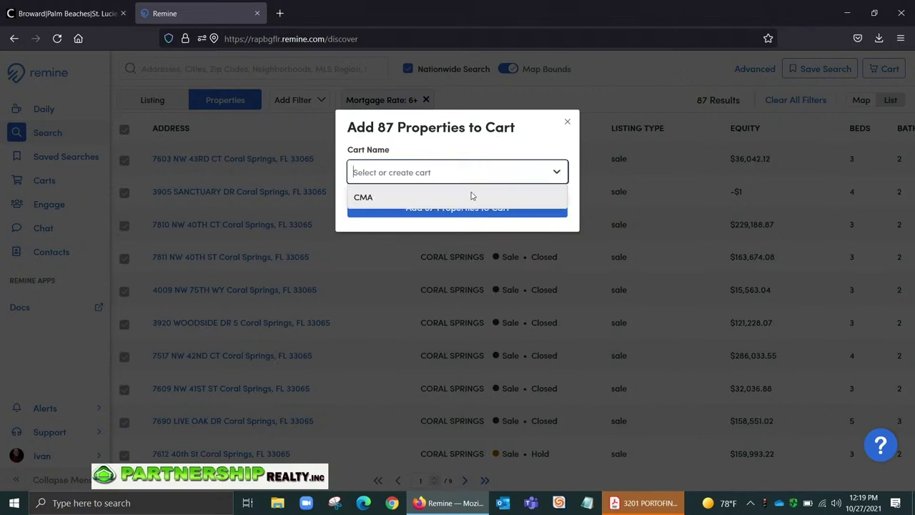
click(390, 174)
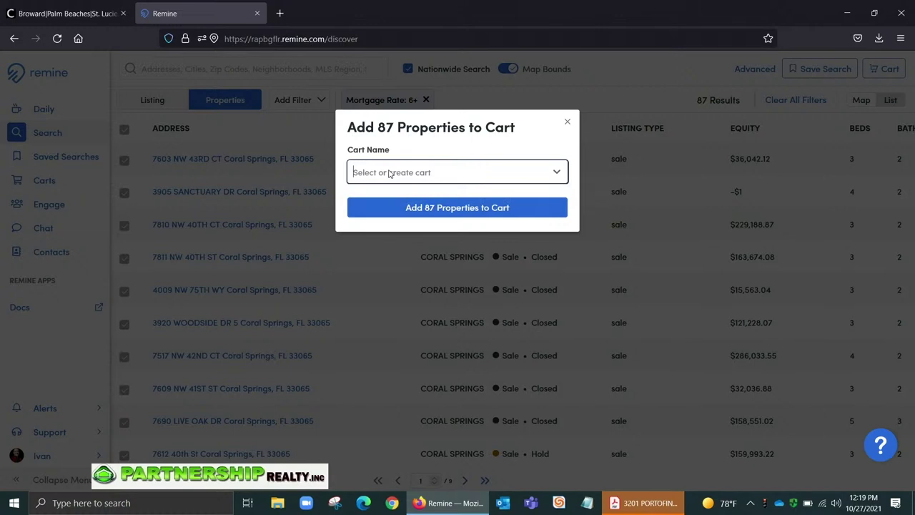
text(Cam)
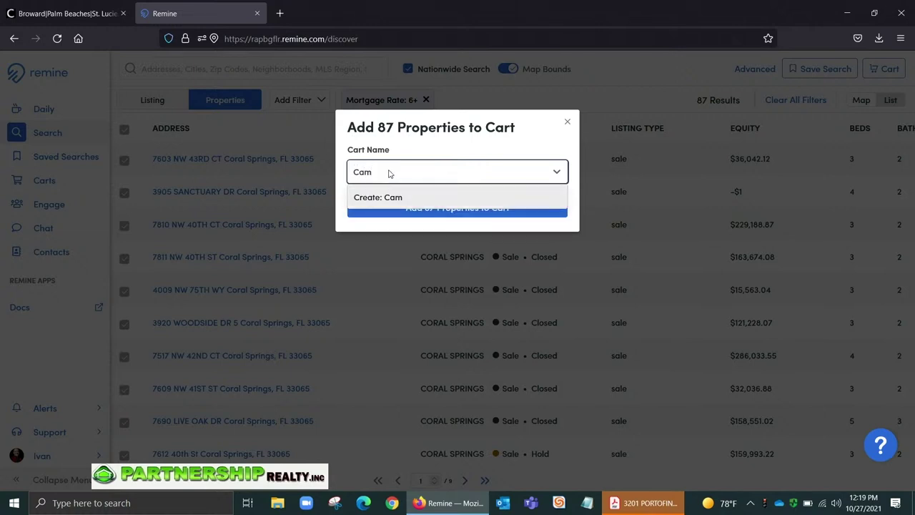
text(pana de taza d)
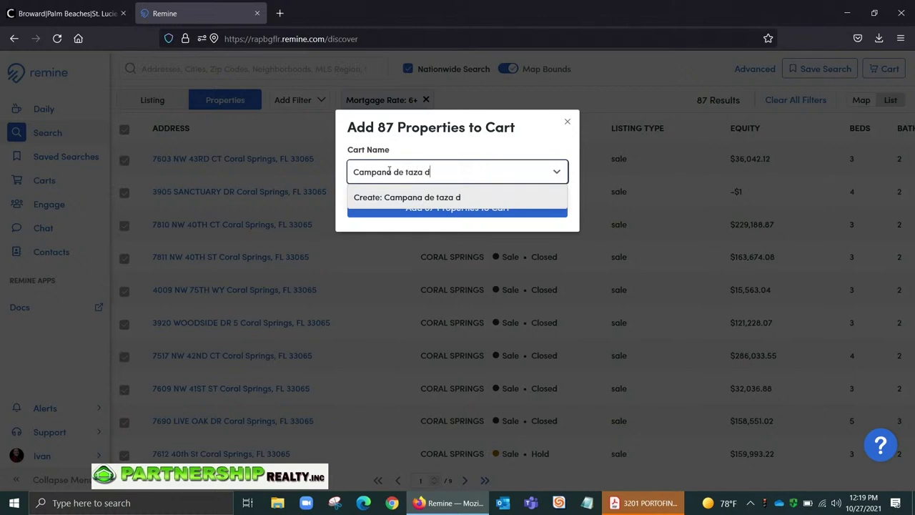
text(e interes)
click(370, 201)
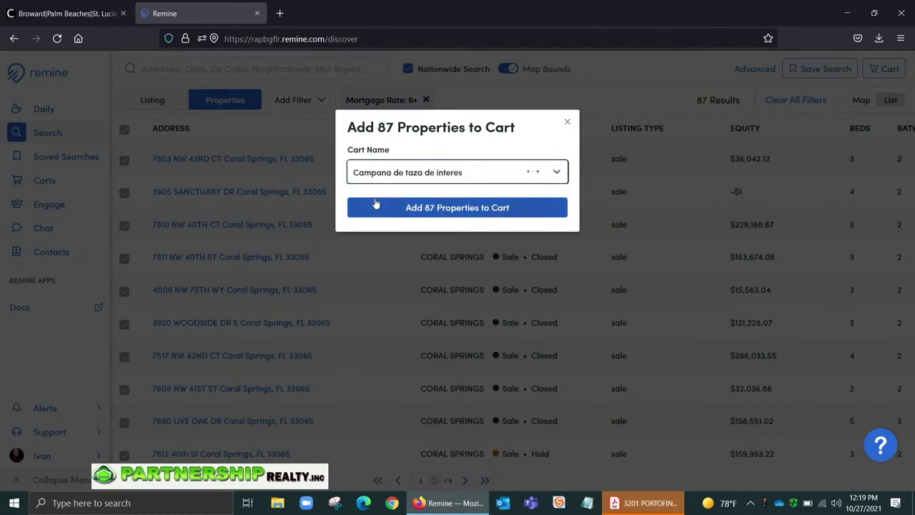
click(492, 214)
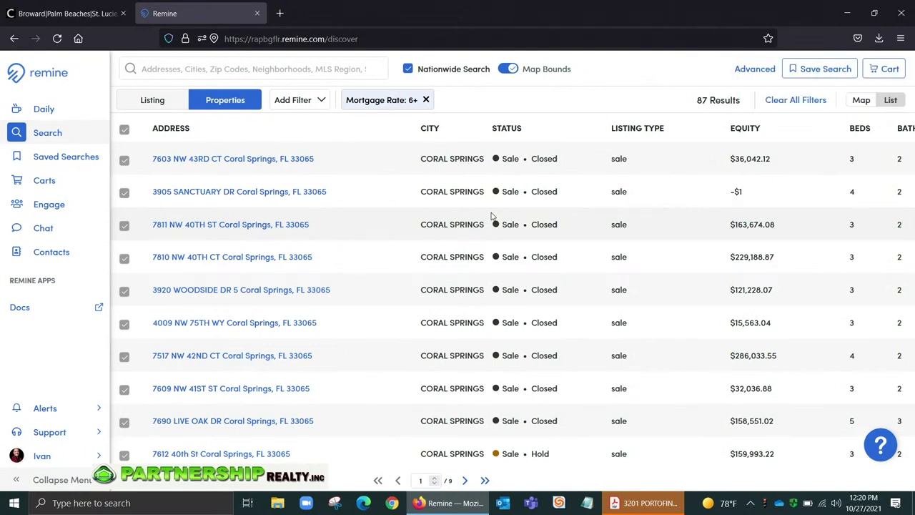
- Open the Campana de taza de interes cart and select all of its properties
click(50, 185)
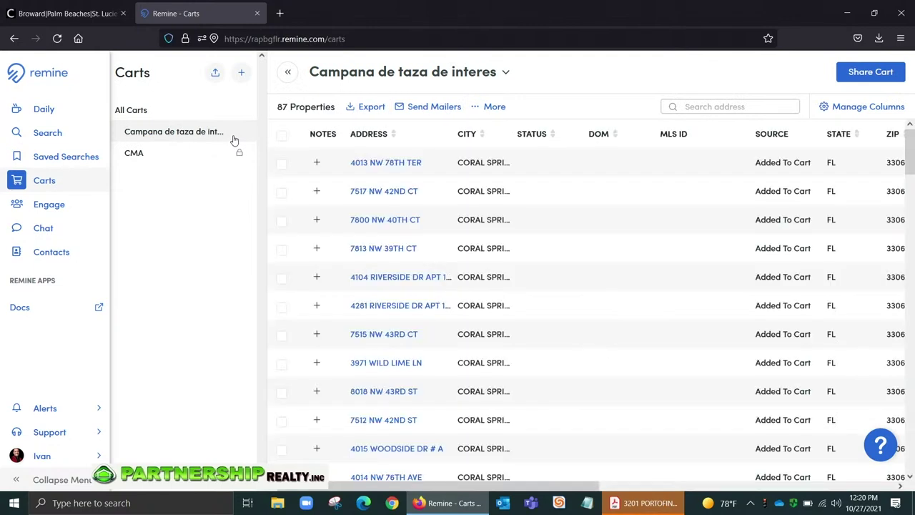
click(283, 137)
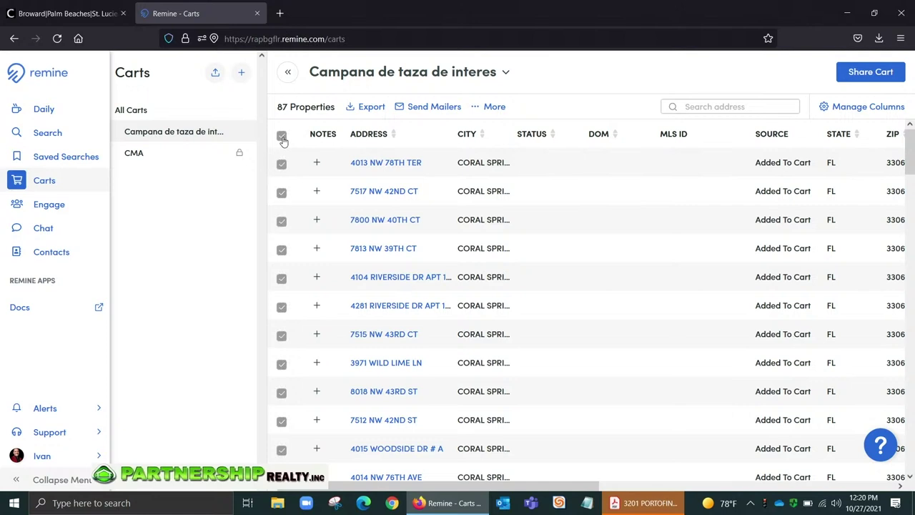
- Examine the cart's CSV export settings, including the exportable columns and the Include All Columns option, and close them without exporting
click(372, 108)
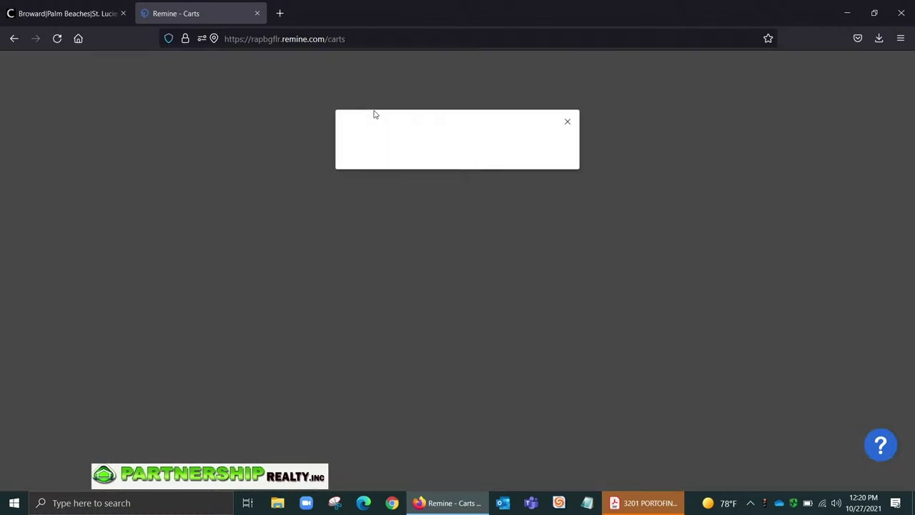
click(375, 175)
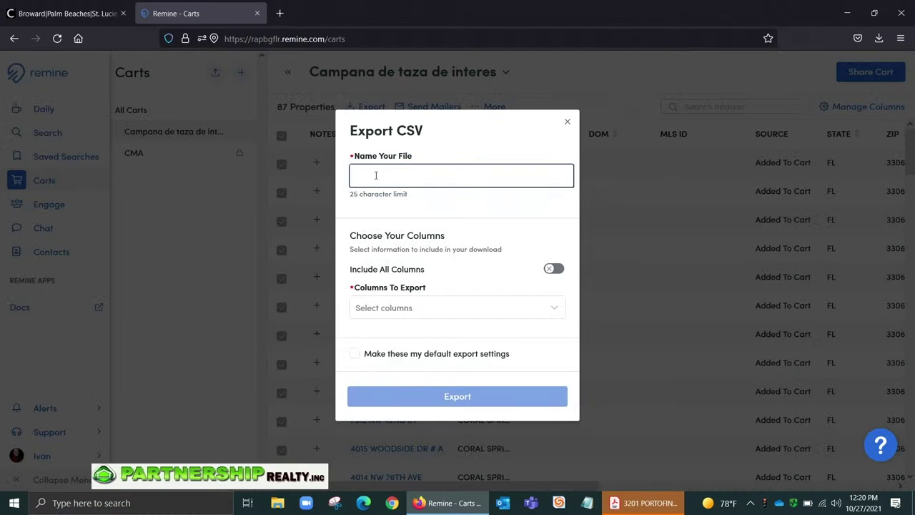
click(405, 309)
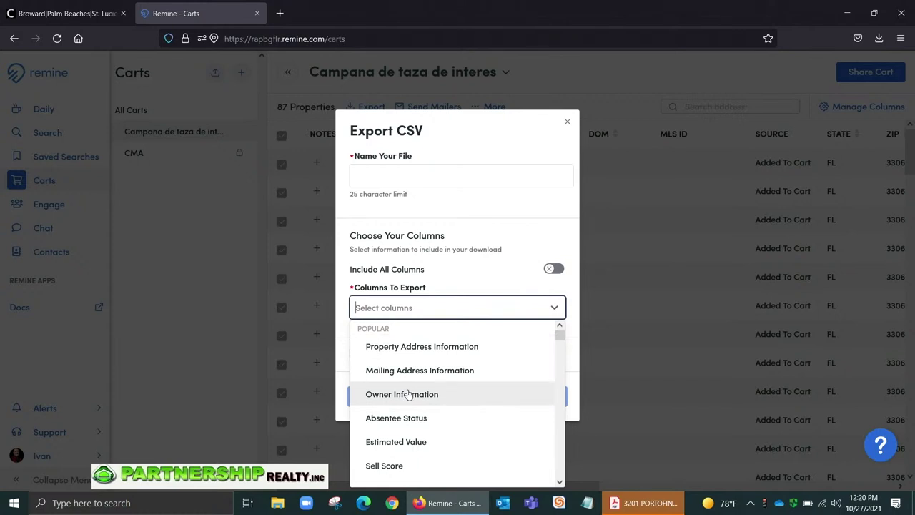
click(436, 252)
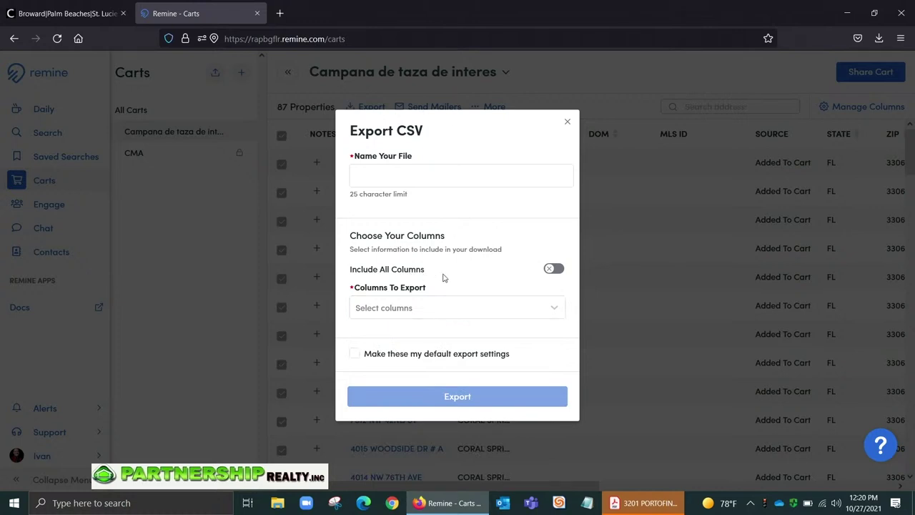
click(558, 272)
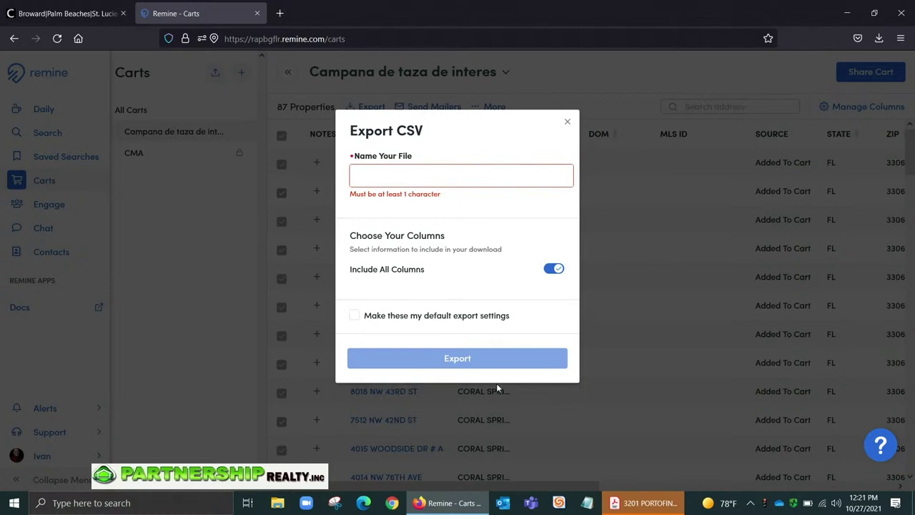
click(567, 122)
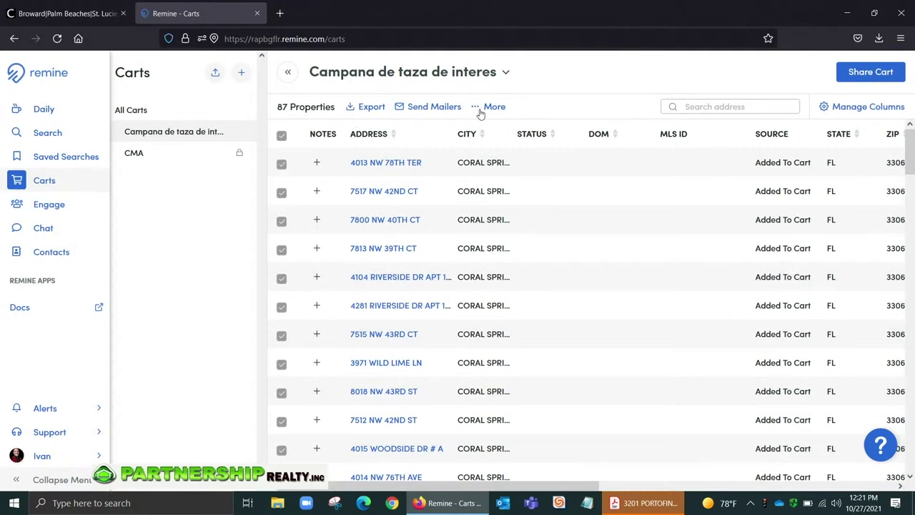
- Examine the mailing label options for the cart's recipient name, address and label type, and leave without printing
click(503, 113)
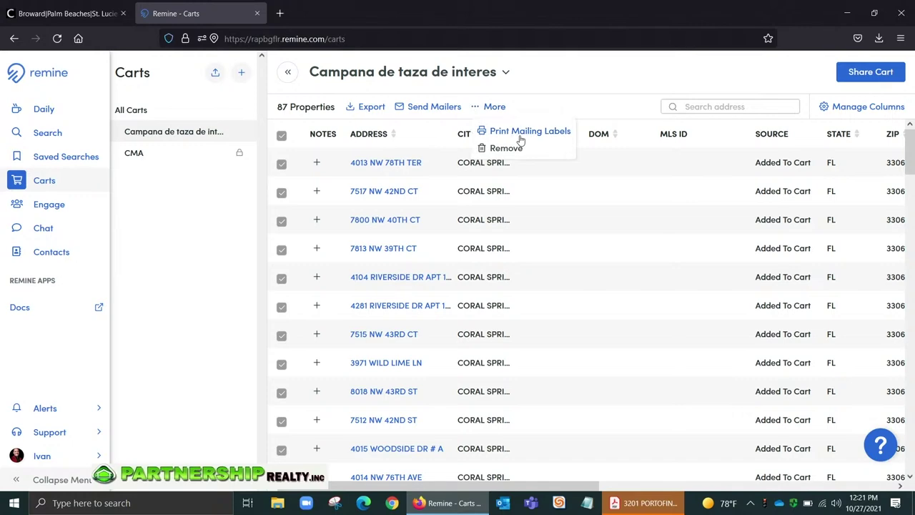
click(520, 136)
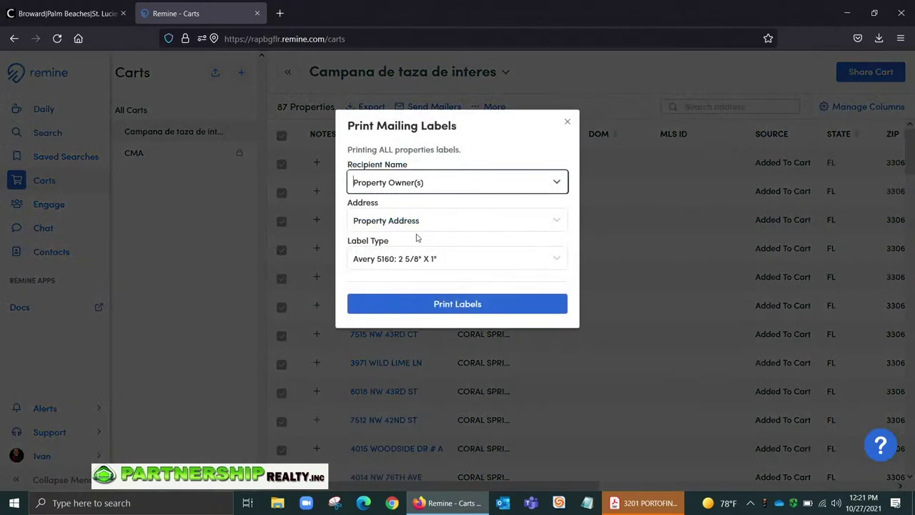
click(376, 265)
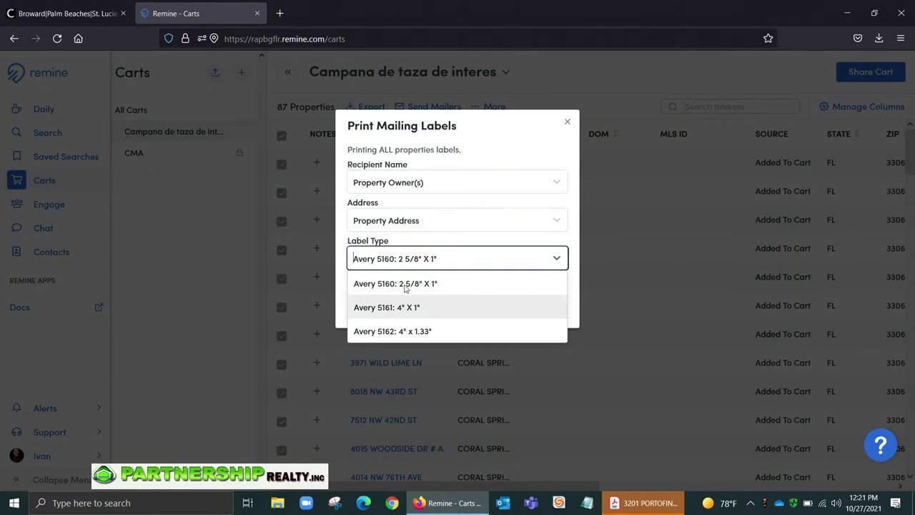
click(472, 161)
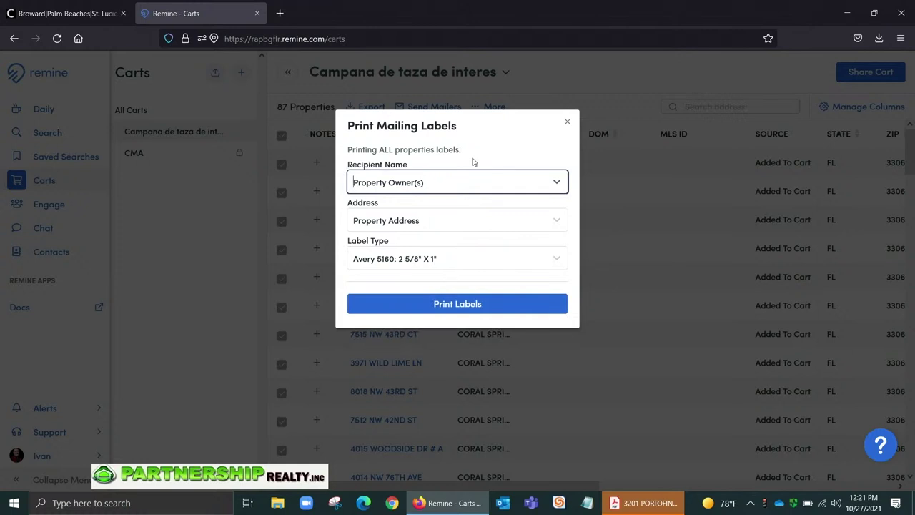
click(386, 220)
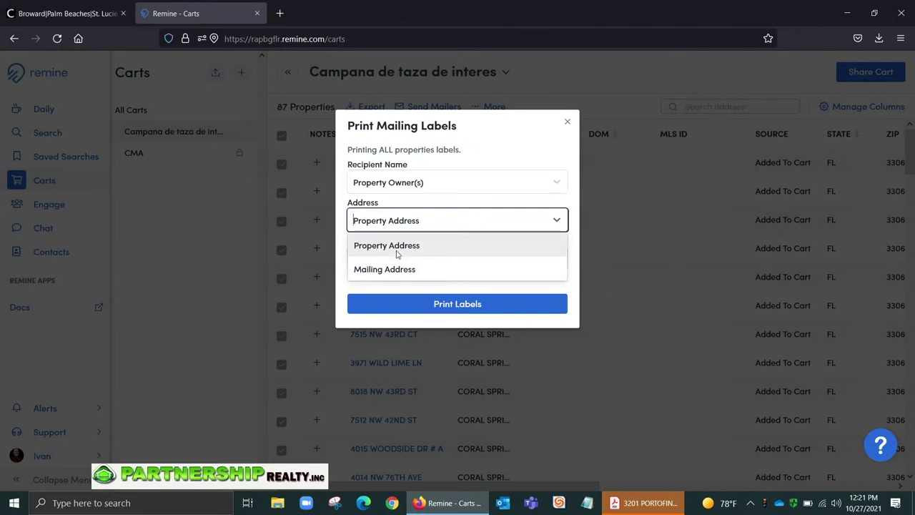
click(436, 176)
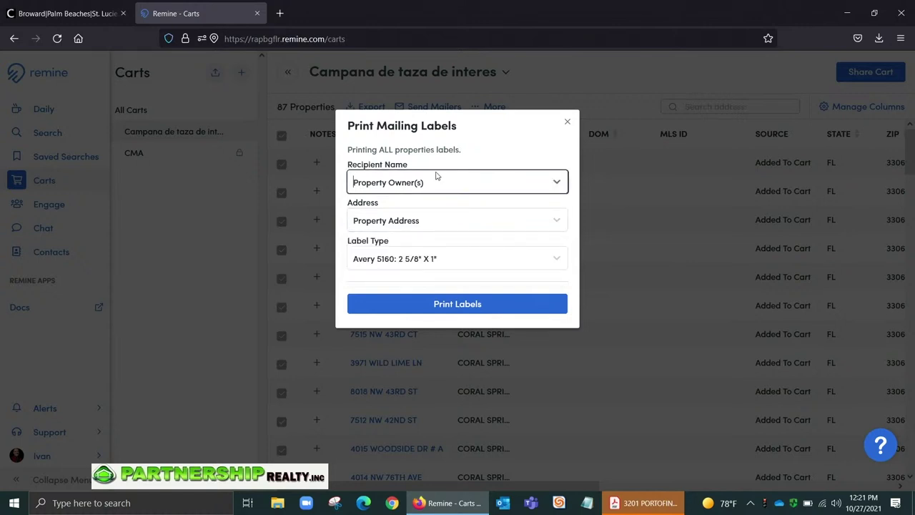
click(402, 188)
click(402, 187)
click(401, 188)
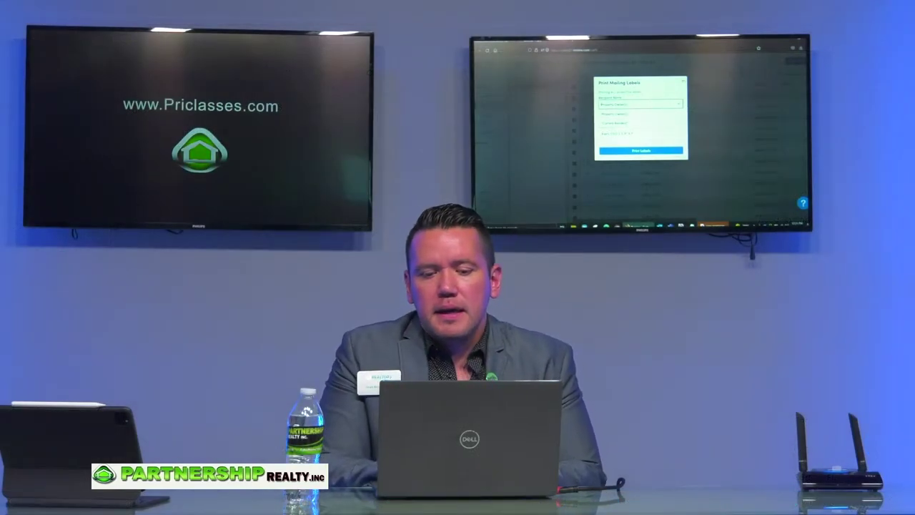
key(Escape)
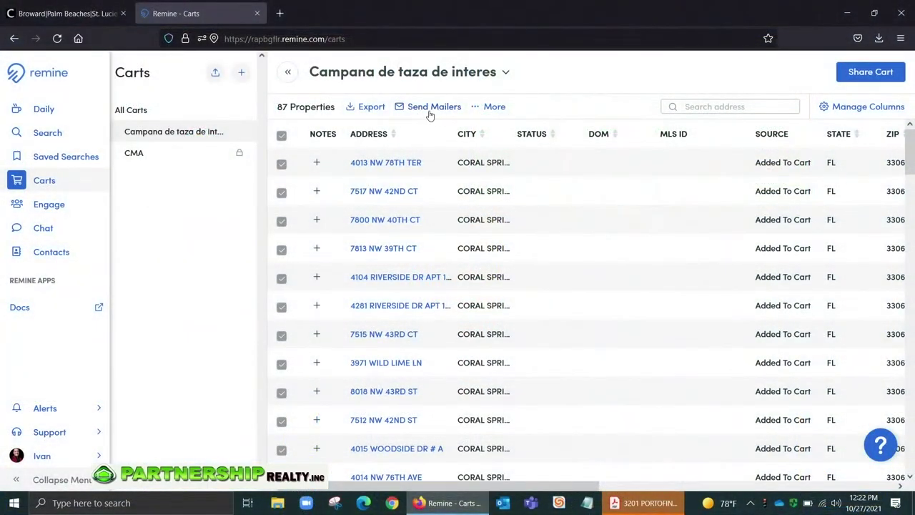
- Build a mailing campaign named Taza de interes for all cart properties and open the blocked direct mail portal page
click(434, 107)
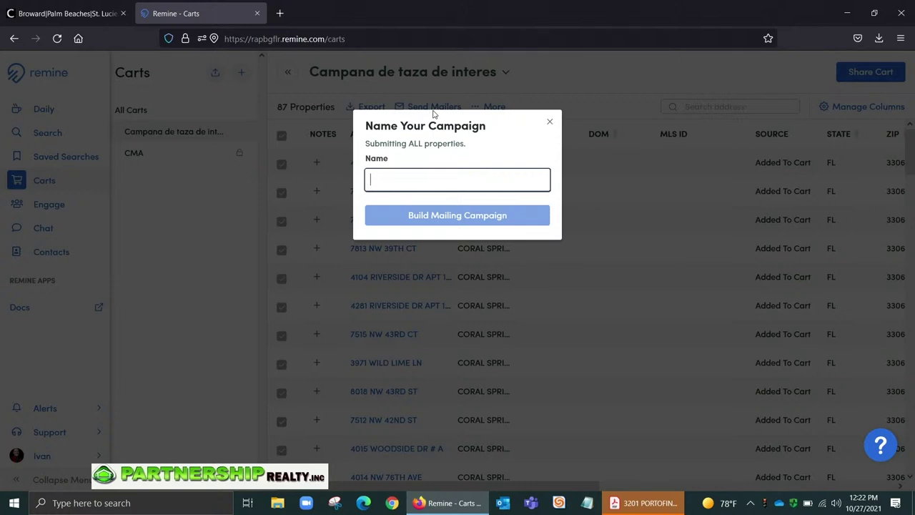
text(Taza d)
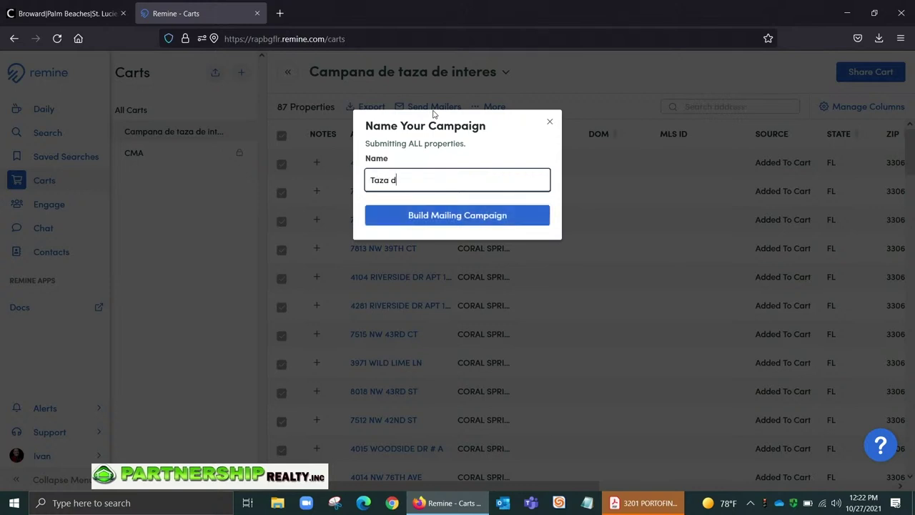
text(e interes)
click(501, 217)
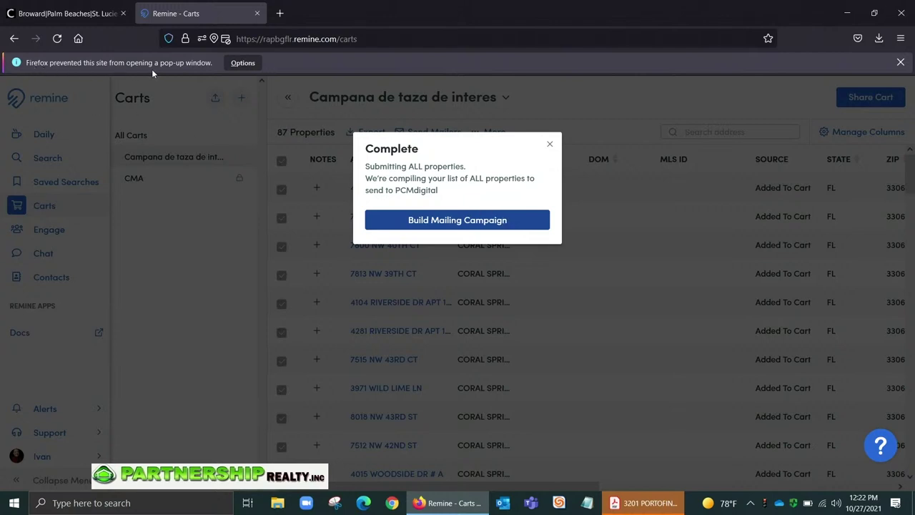
click(255, 65)
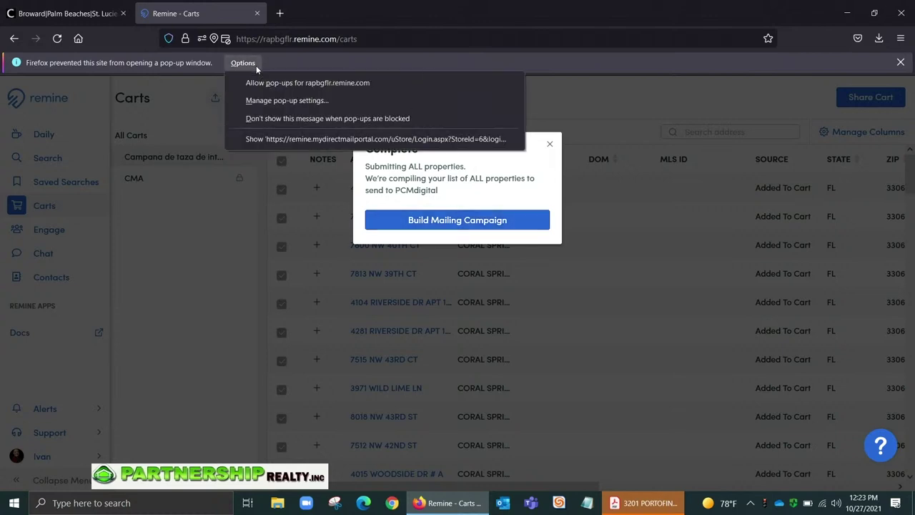
click(339, 141)
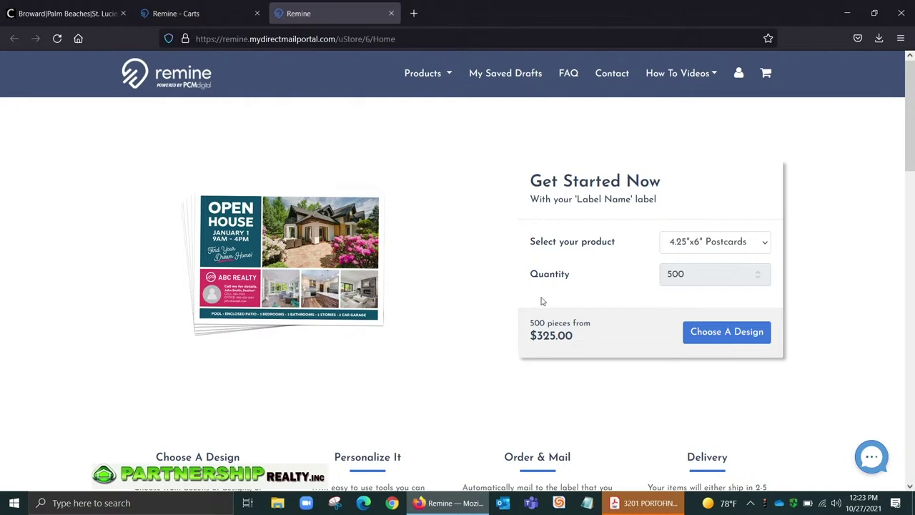
- Review the mail product choices, select 4.25"x6" Postcards and proceed to choosing a design
click(707, 246)
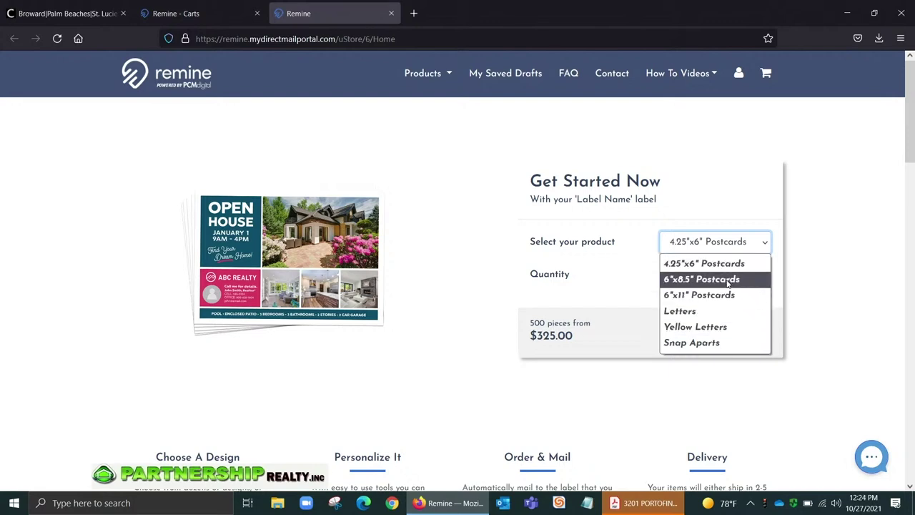
click(713, 343)
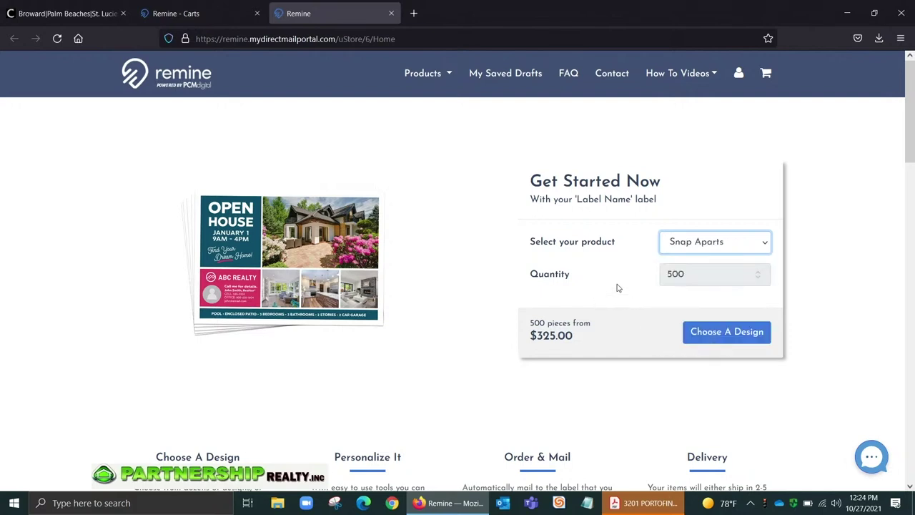
scroll(618, 287, down, 1)
click(683, 210)
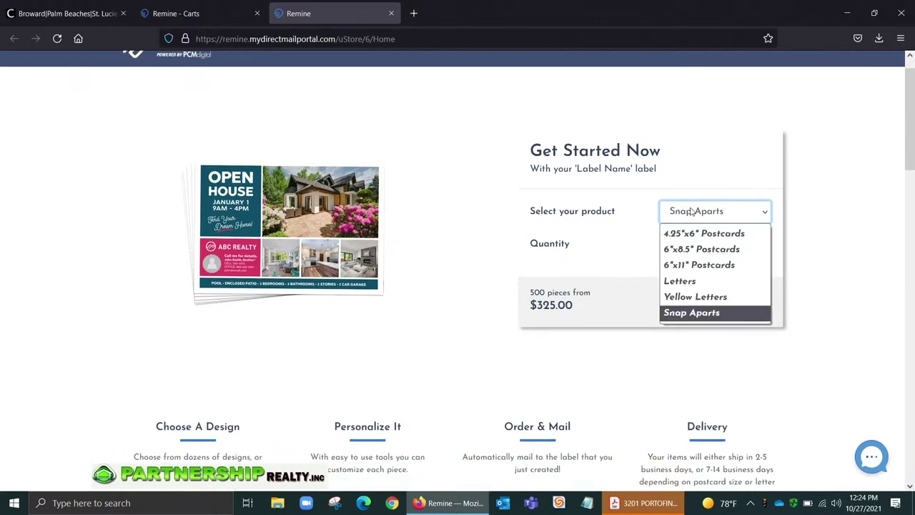
click(731, 236)
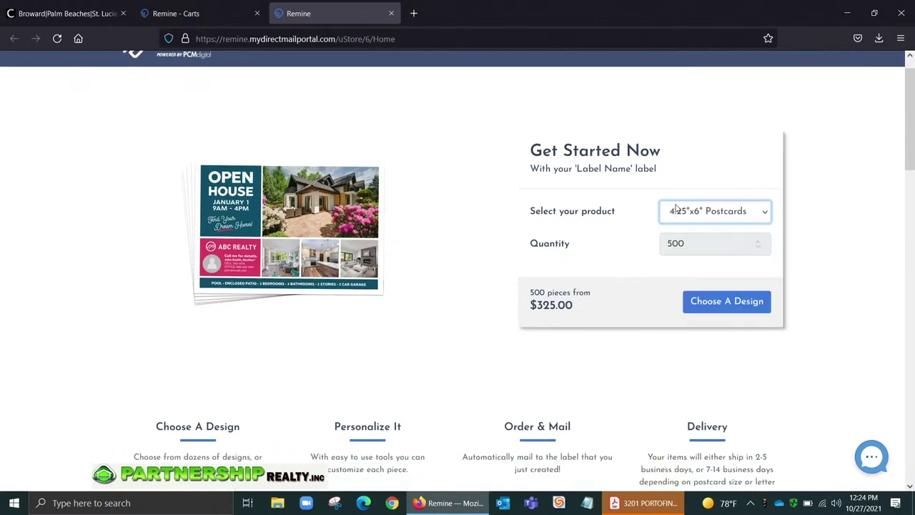
click(737, 307)
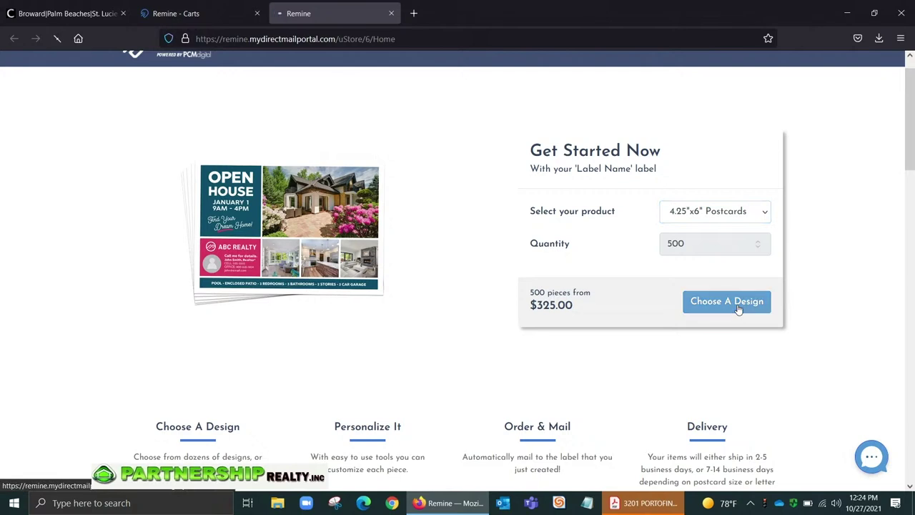